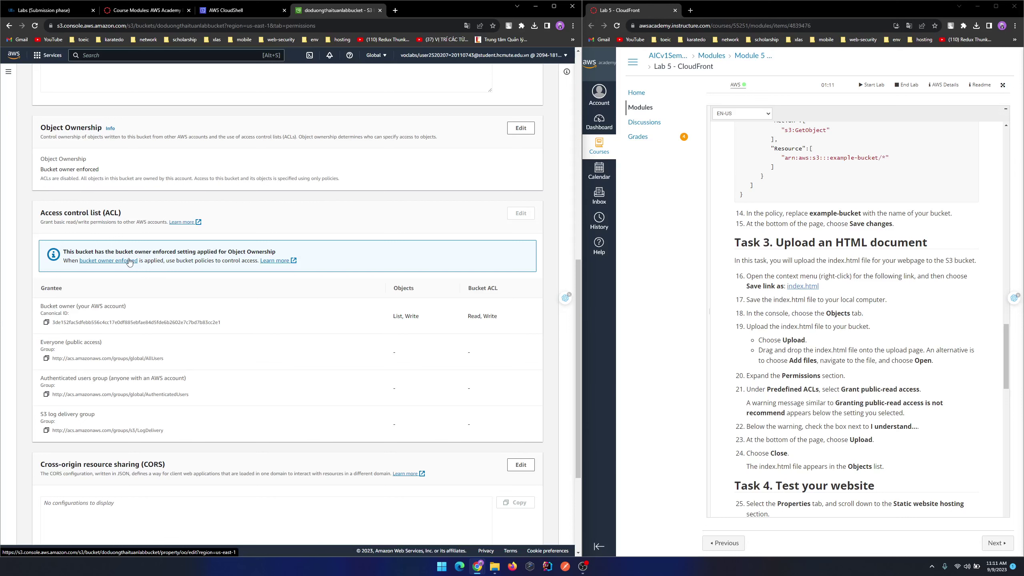
click(130, 261)
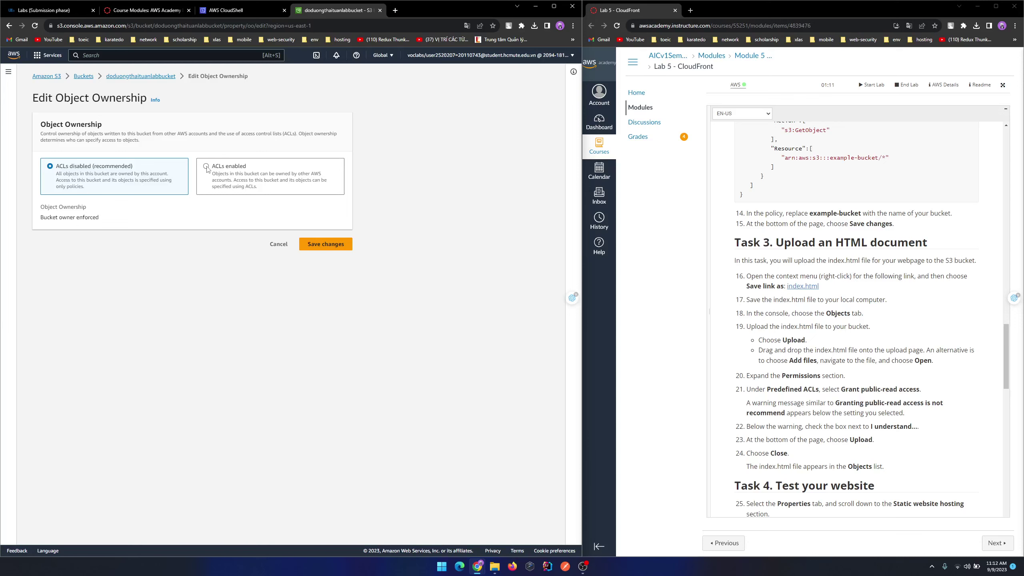
click(207, 166)
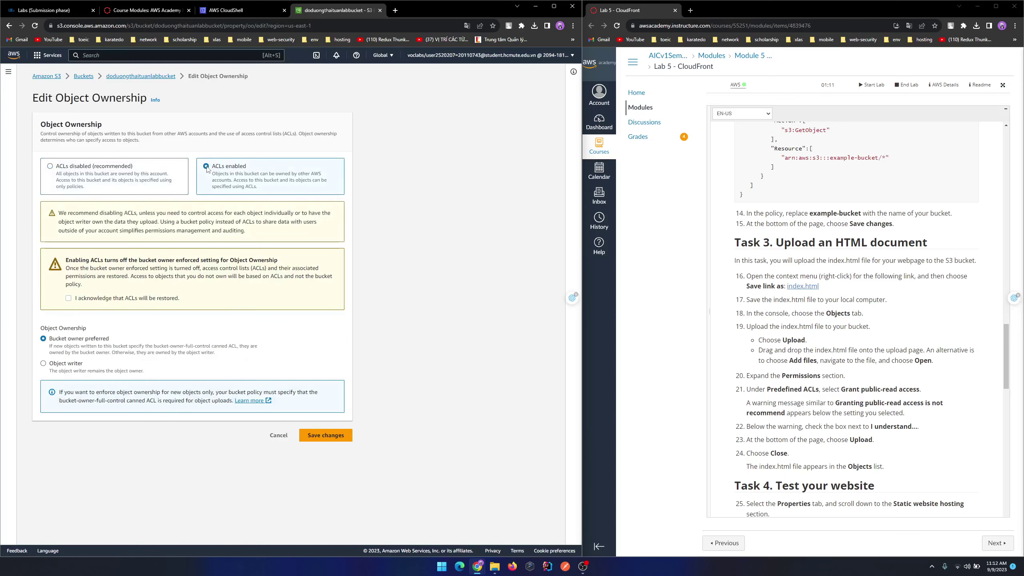
click(98, 170)
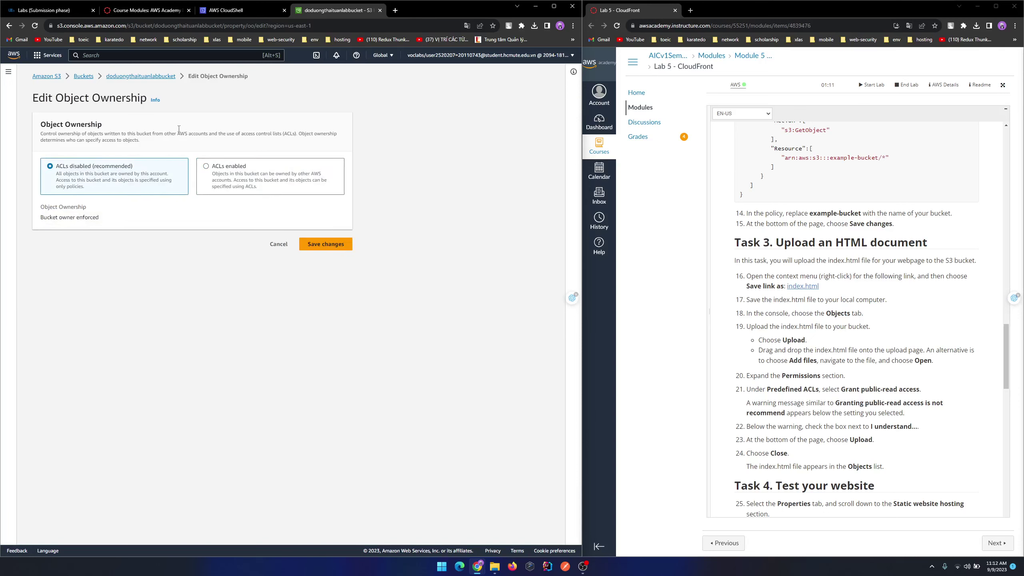
Permanently delete index.html from the lab bucket, confirming with the text "permanently delete", and close the deletion status page
click(137, 76)
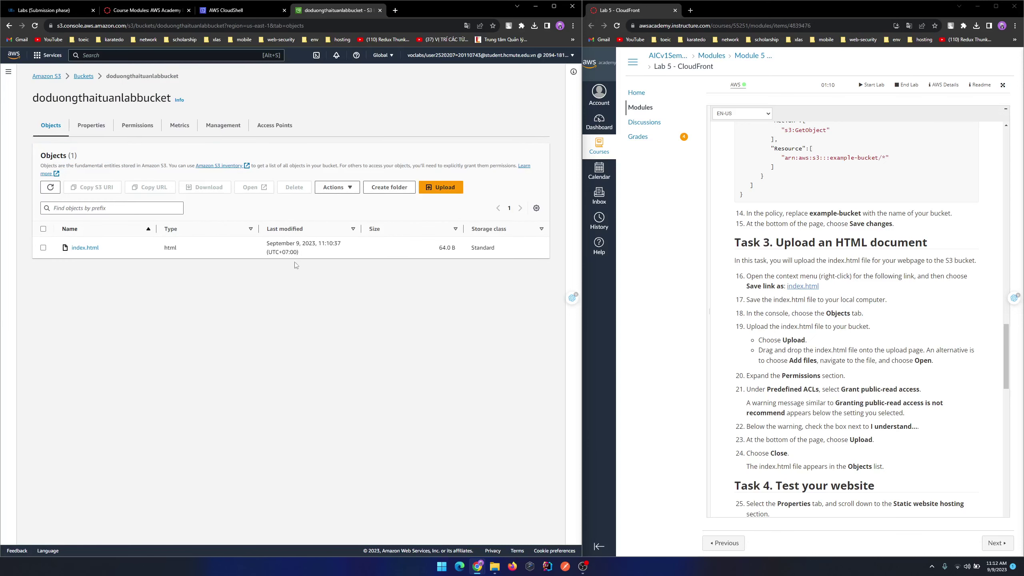
click(124, 131)
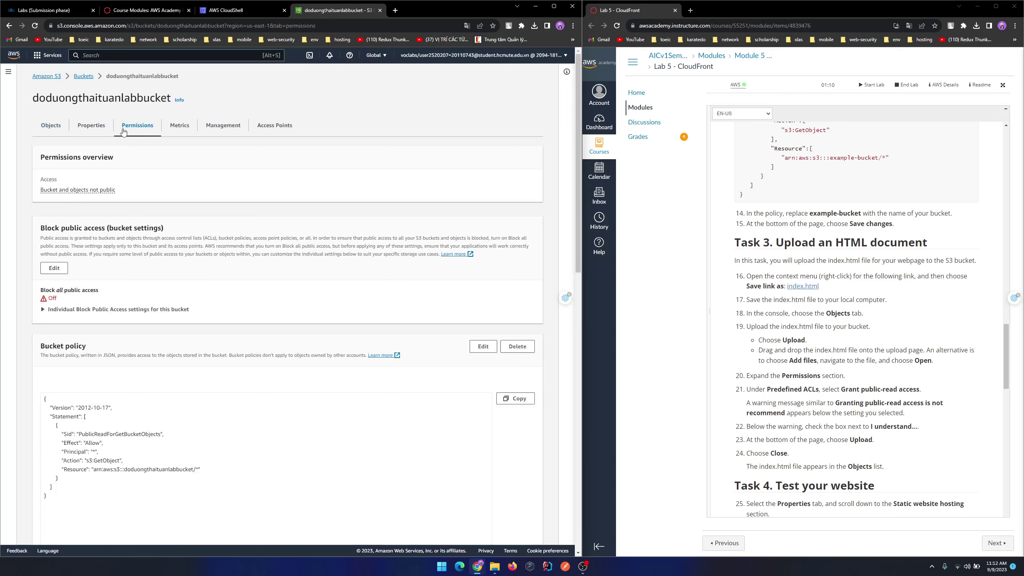
click(45, 134)
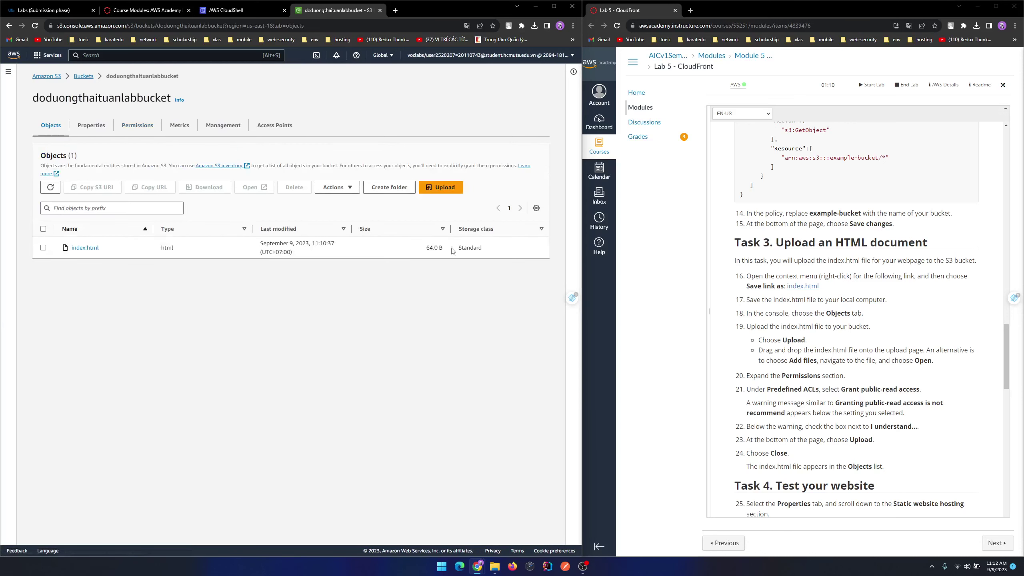
click(44, 247)
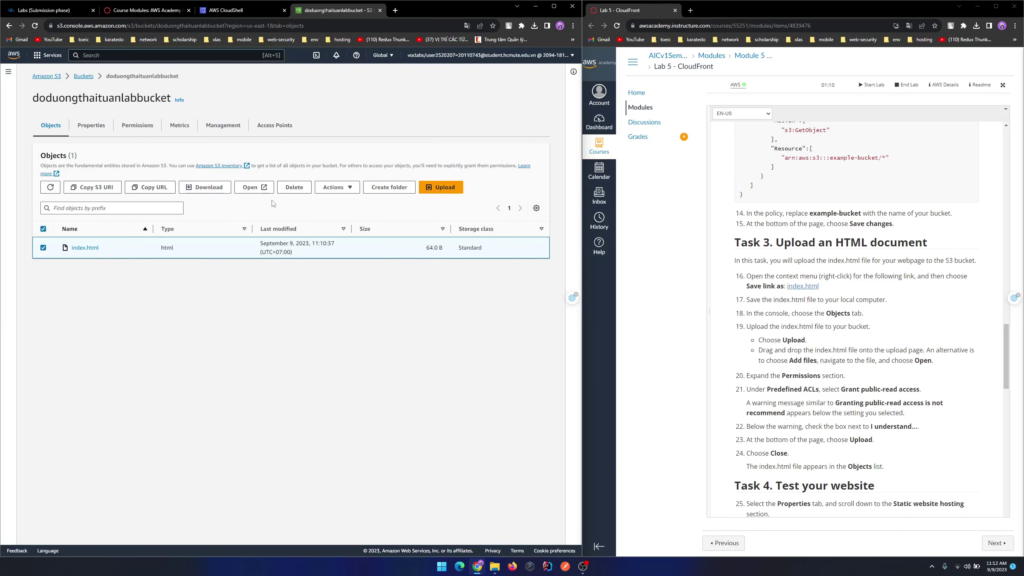
click(294, 187)
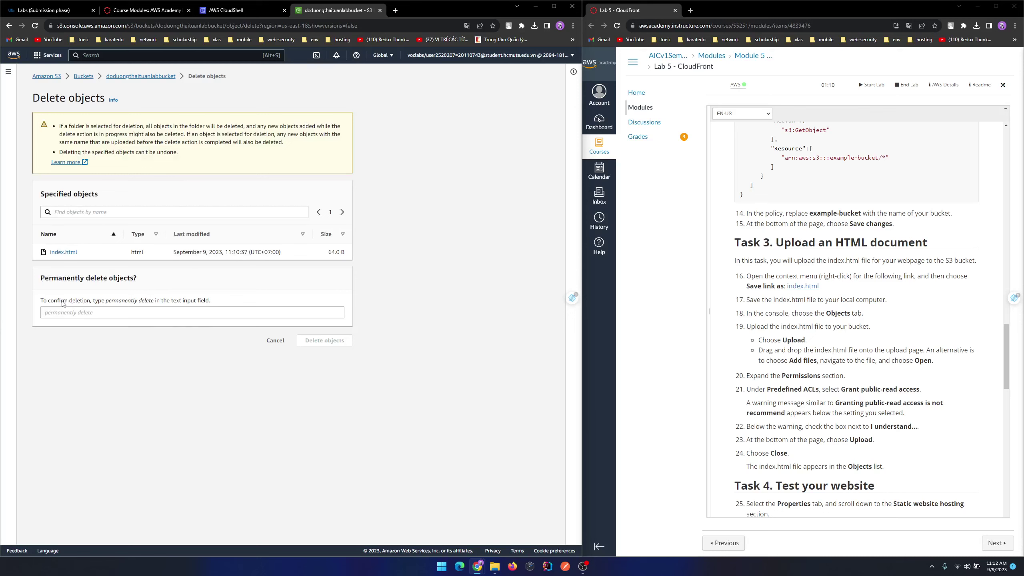
drag(107, 303, 153, 301)
key(ctrl+c)
click(92, 315)
key(ctrl+v)
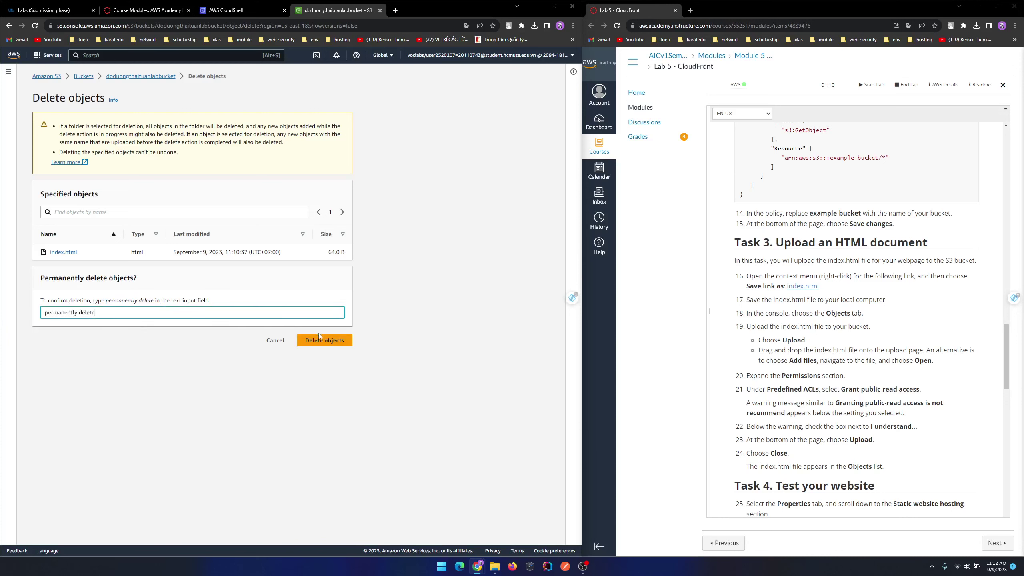
click(323, 344)
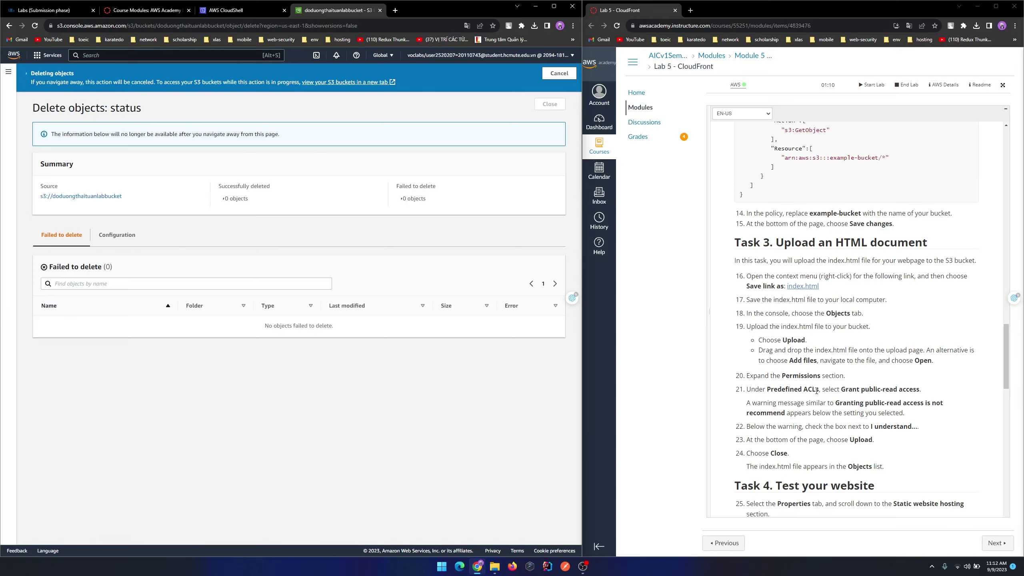
scroll(795, 395, down, 2)
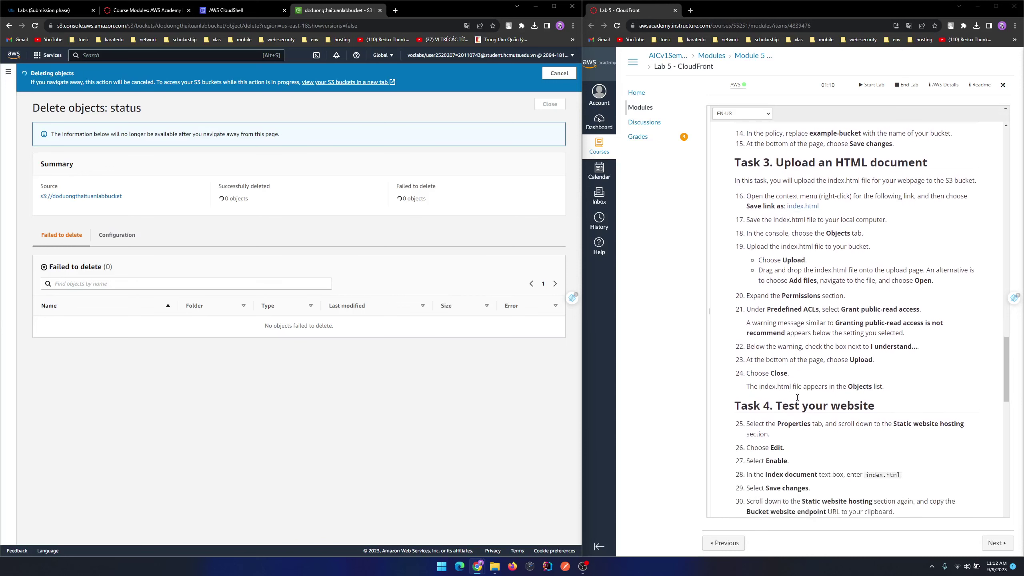
drag(748, 345, 789, 374)
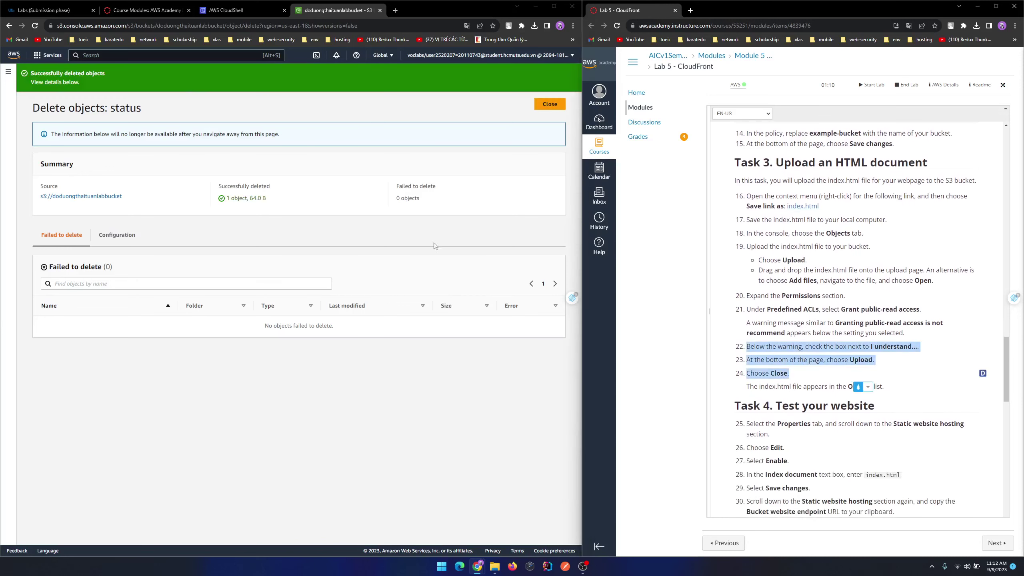
click(550, 103)
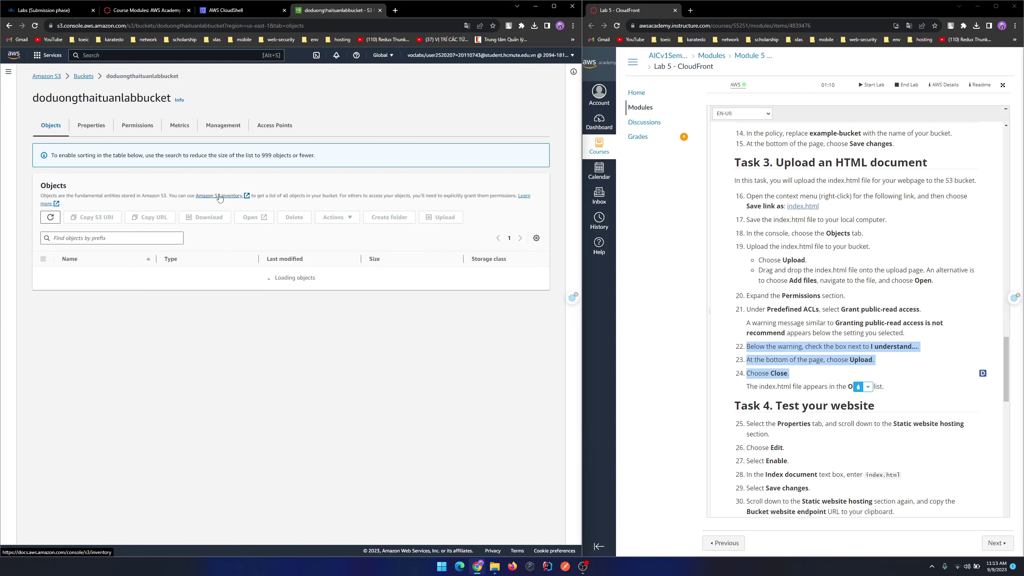
click(92, 126)
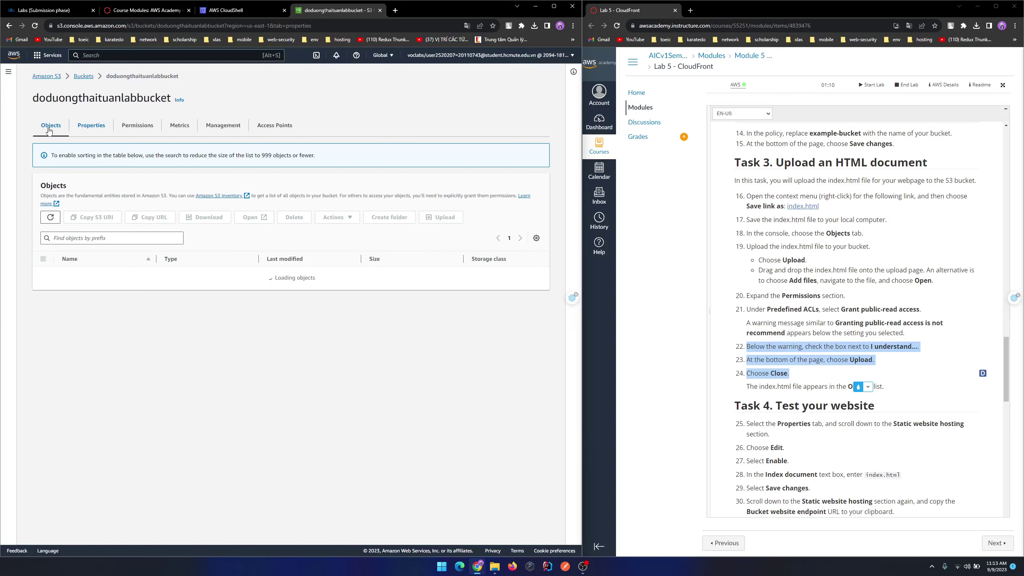
click(55, 135)
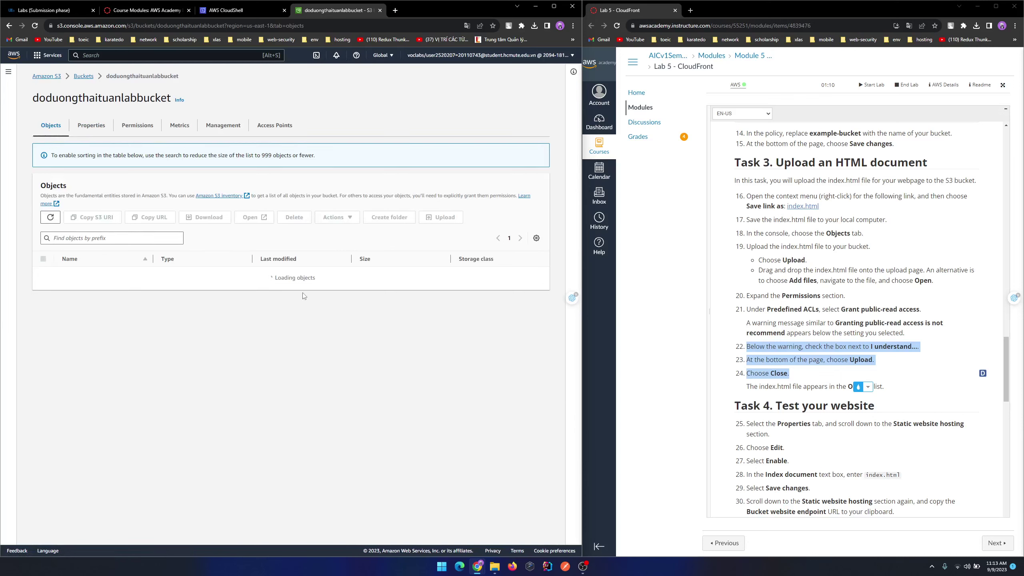
click(825, 448)
scroll(825, 448, down, 3)
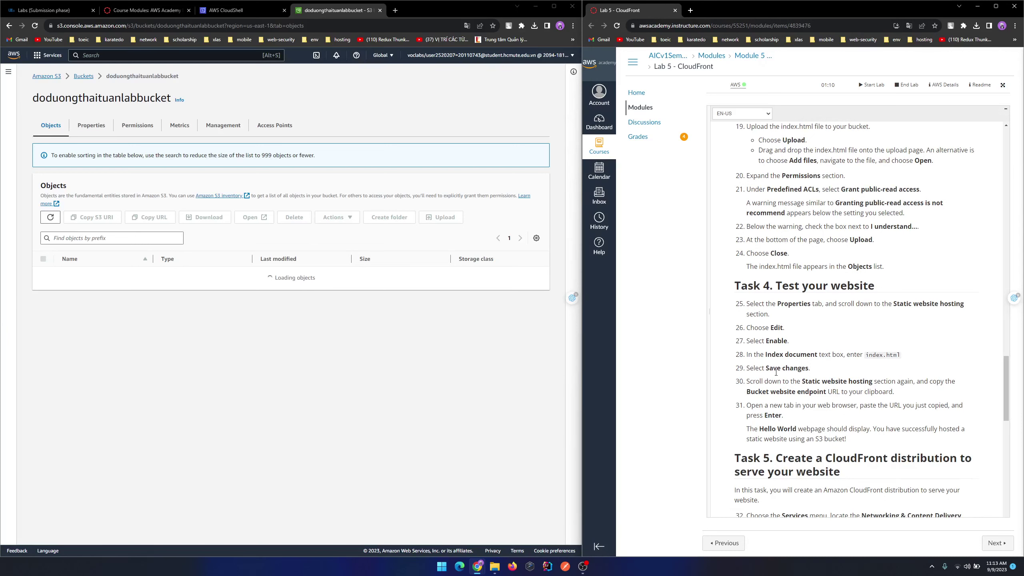
drag(765, 356, 834, 356)
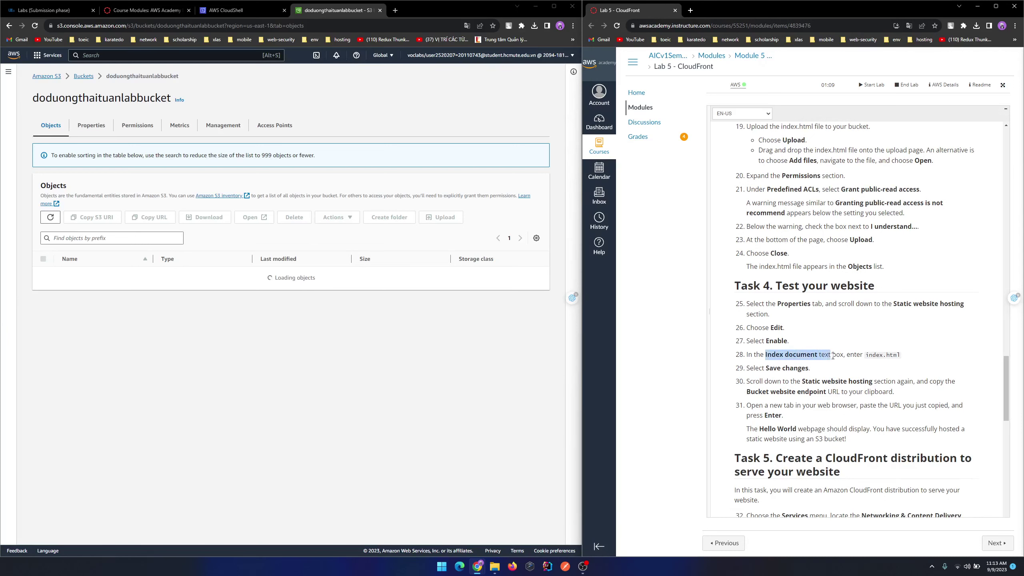
click(813, 403)
Start a new upload to the bucket and add index.html from the Downloads folder
click(288, 305)
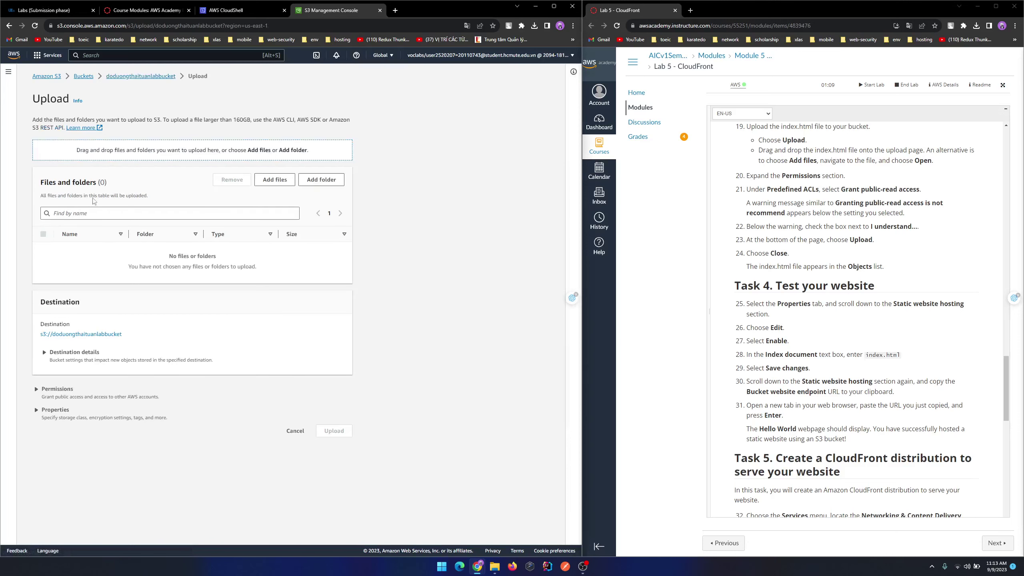
click(494, 566)
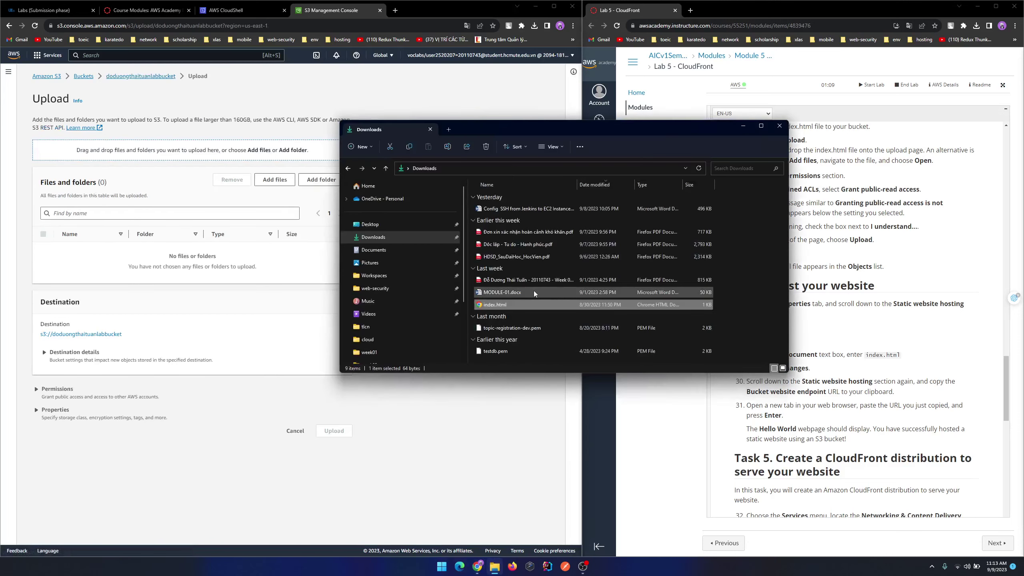
drag(510, 306, 187, 156)
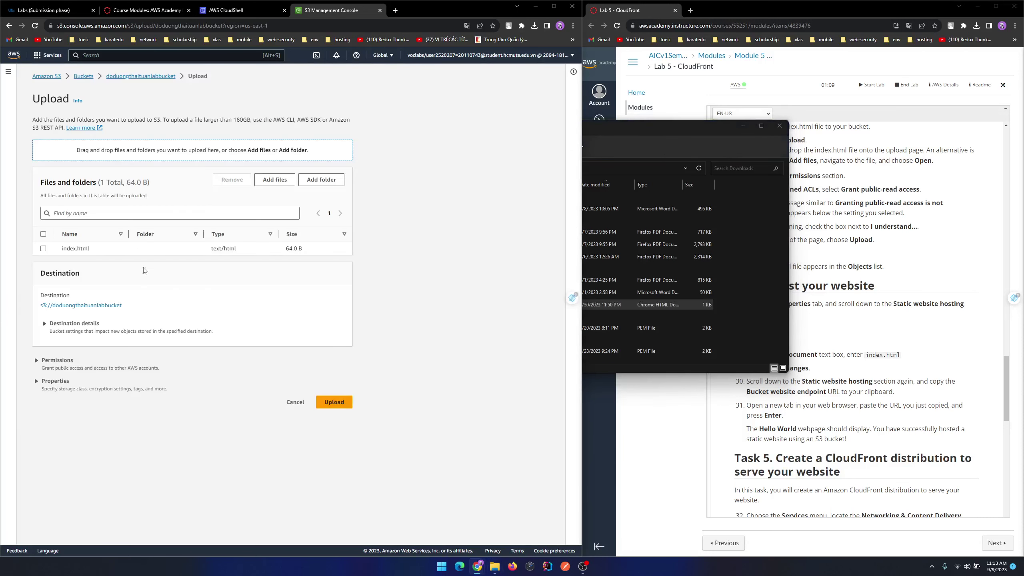
Examine the permissions, destination details and properties of the pending index.html upload against the lab instructions
click(42, 368)
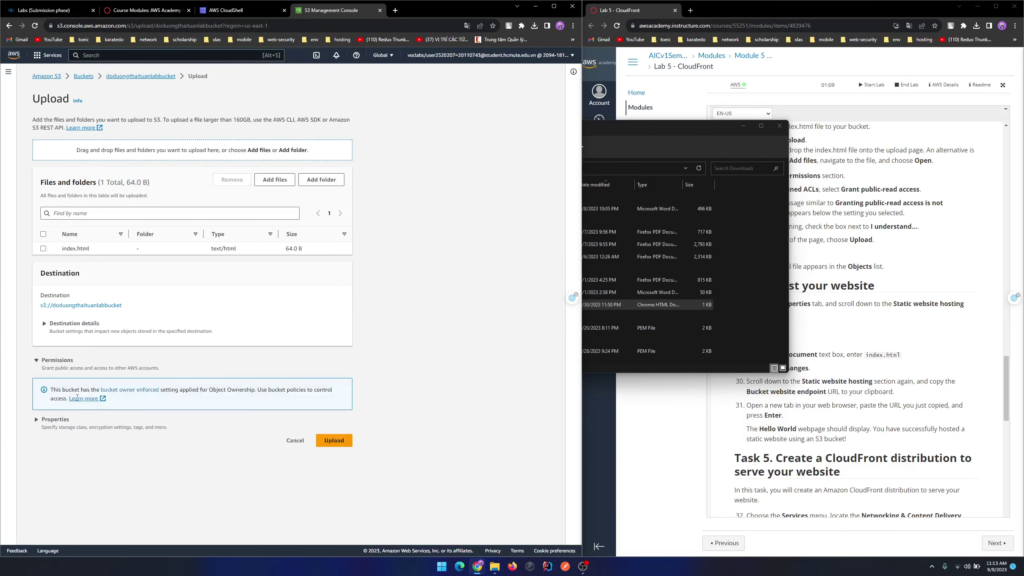
click(742, 127)
scroll(819, 329, up, 1)
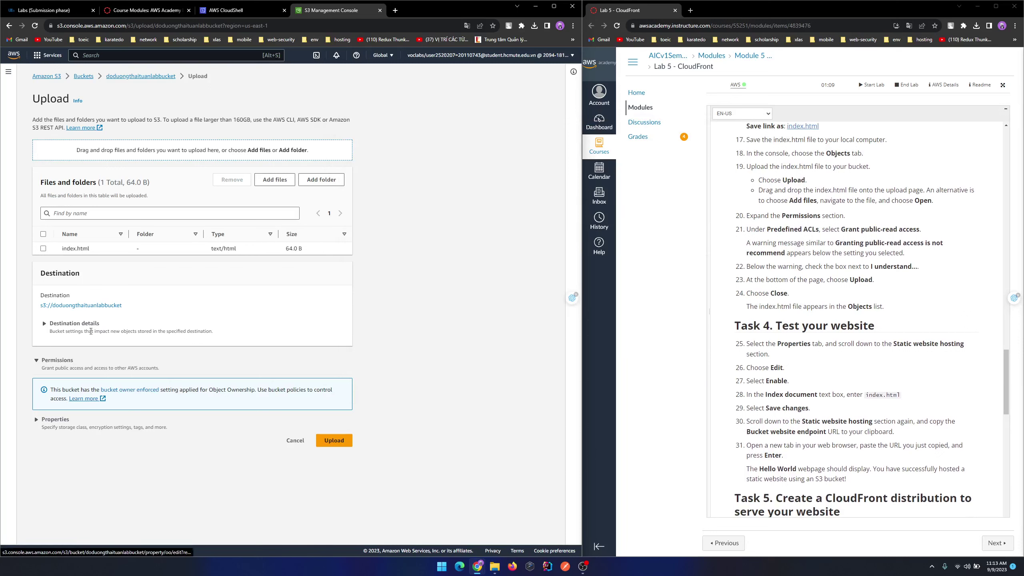
click(42, 328)
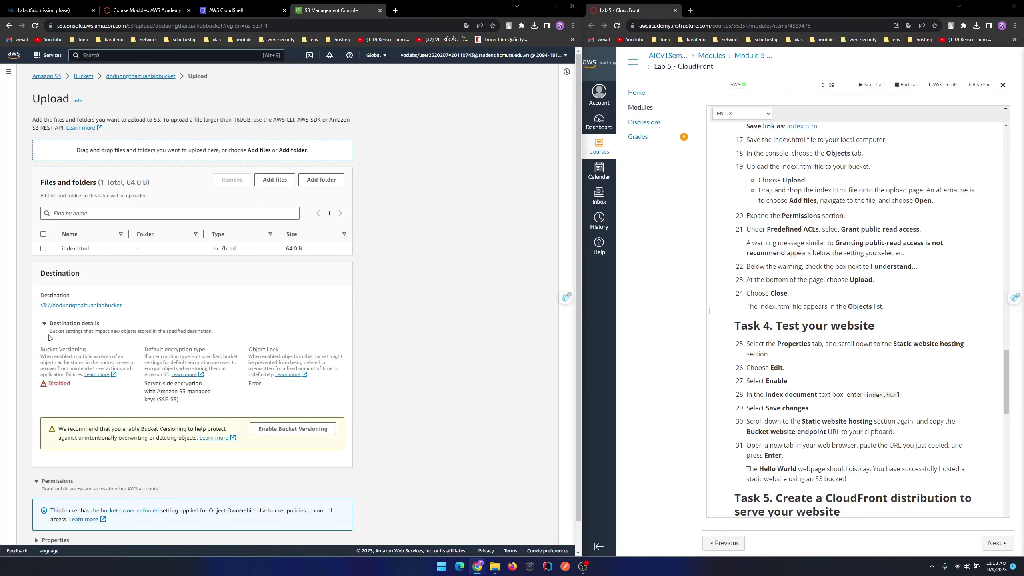
scroll(67, 353, down, 1)
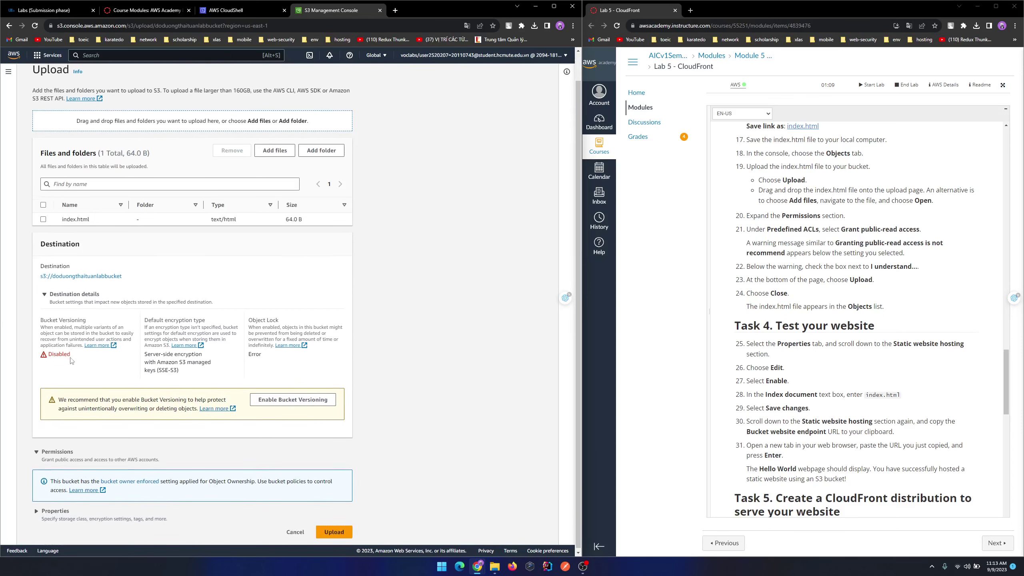
click(44, 294)
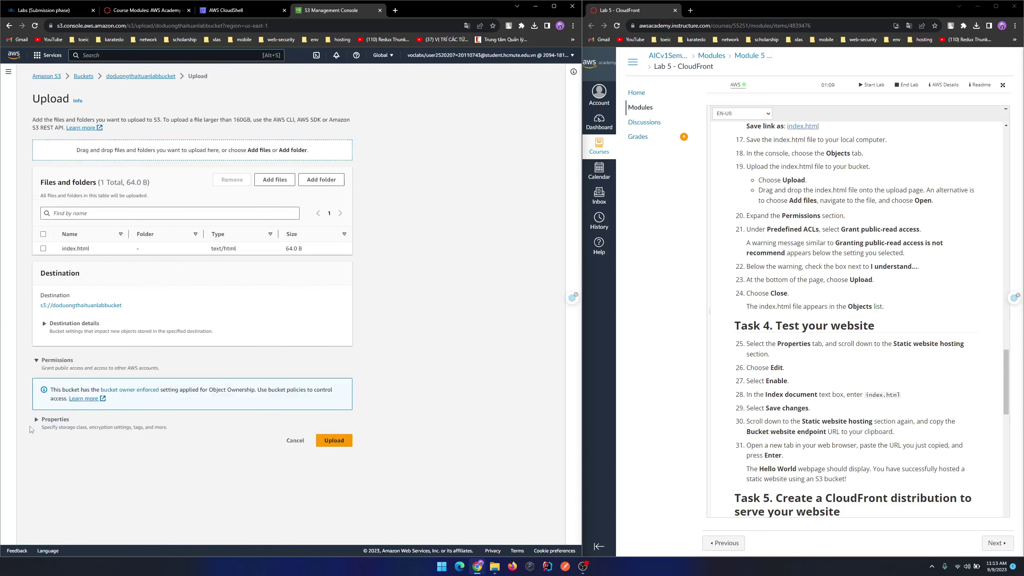
click(36, 420)
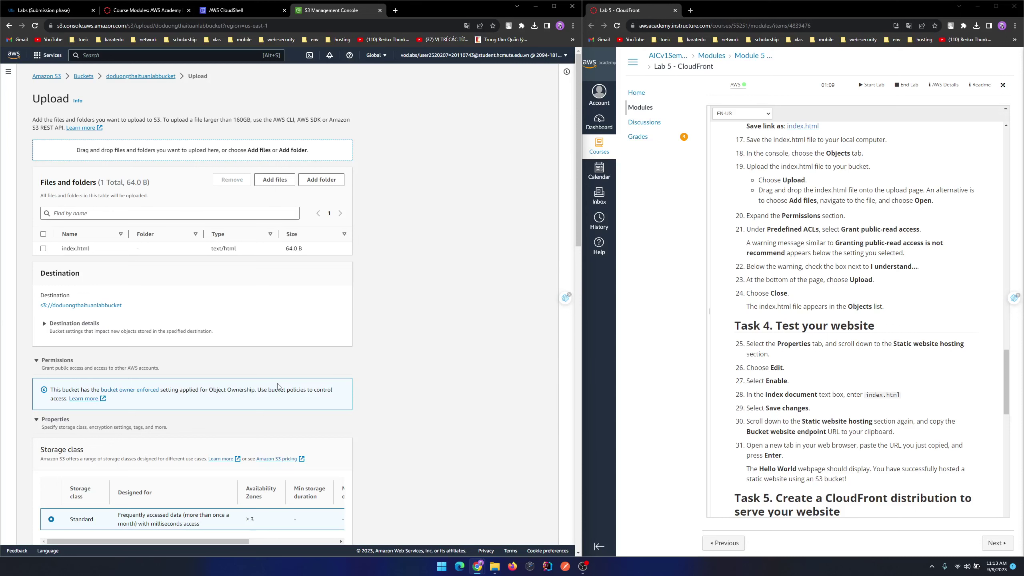
scroll(279, 377, down, 4)
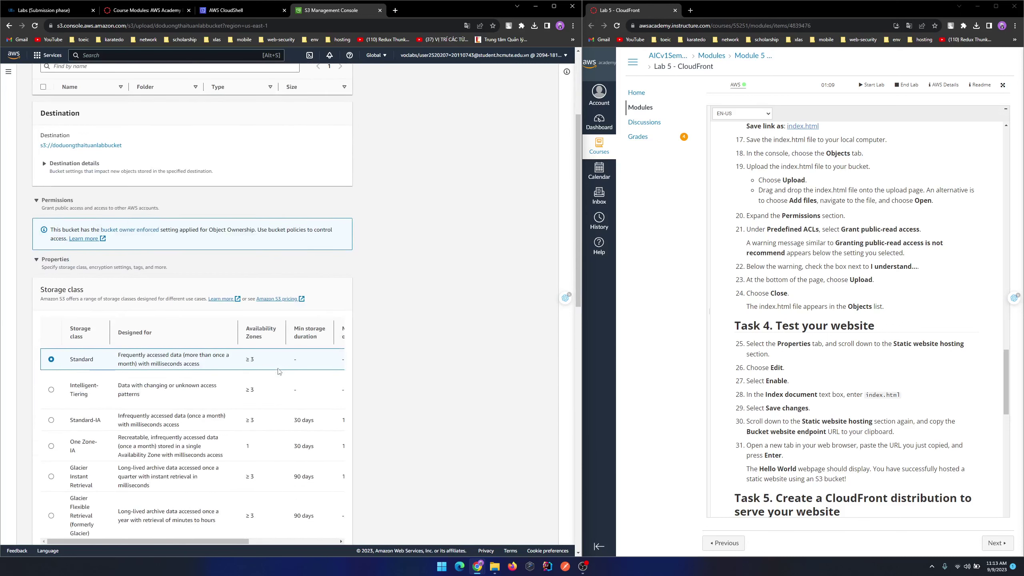
scroll(278, 371, down, 6)
scroll(279, 371, down, 3)
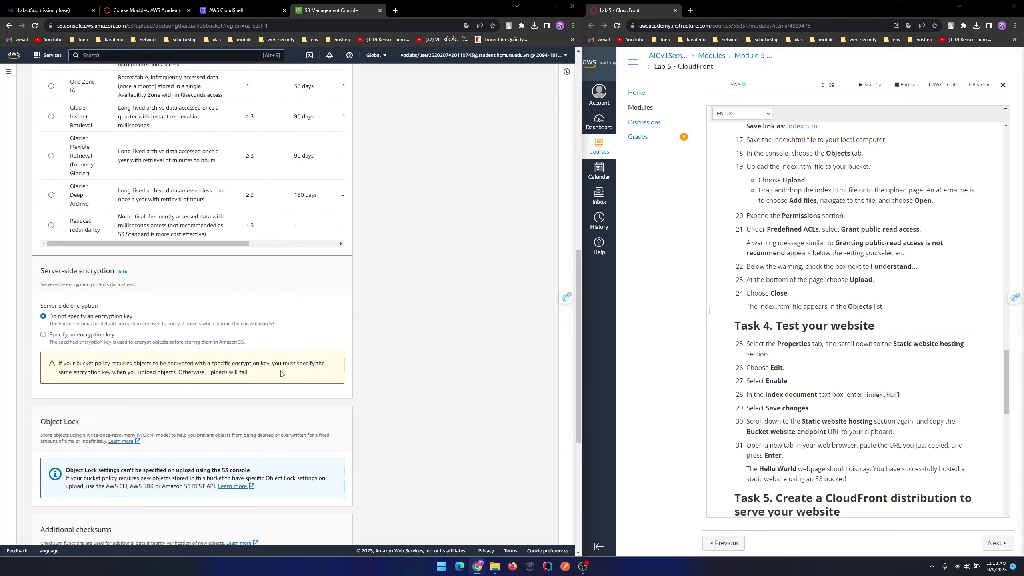
scroll(280, 374, down, 7)
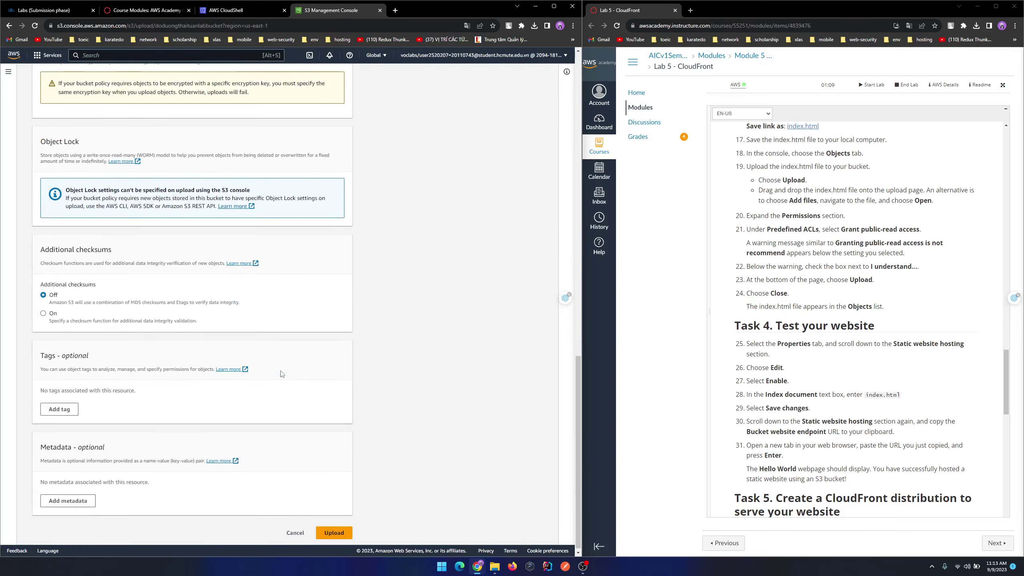
scroll(281, 374, up, 18)
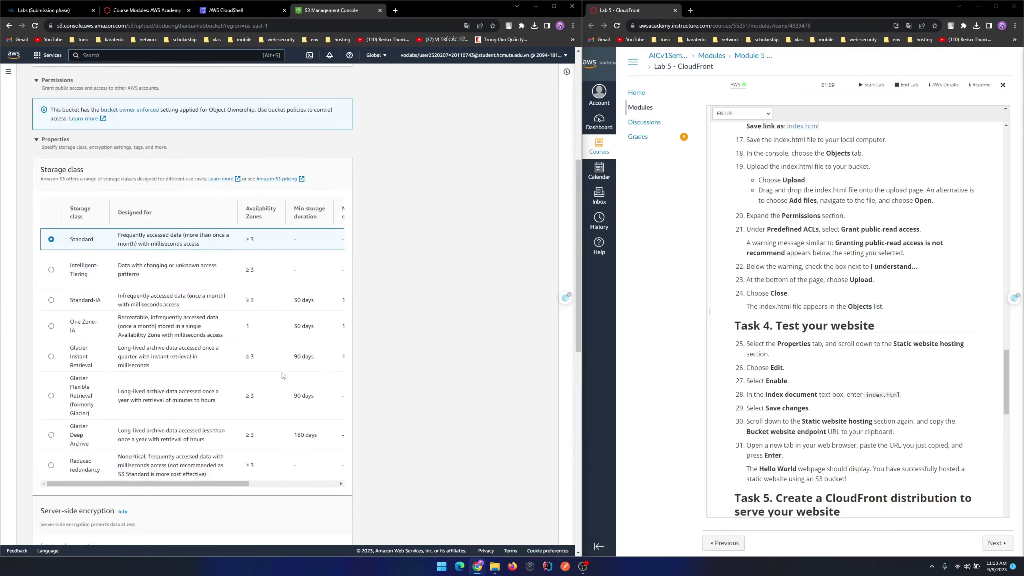
click(59, 376)
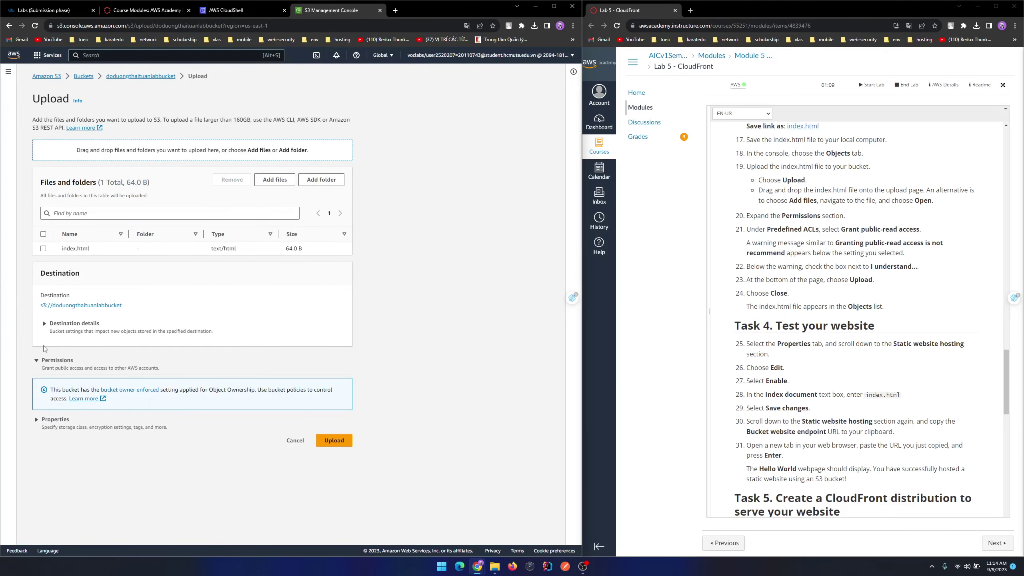
drag(42, 368, 169, 374)
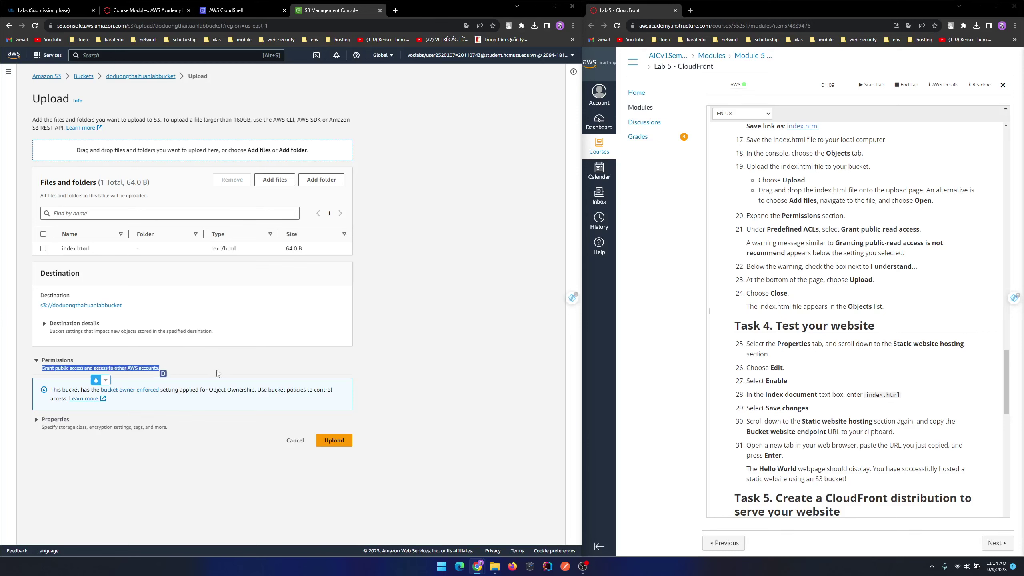
click(217, 373)
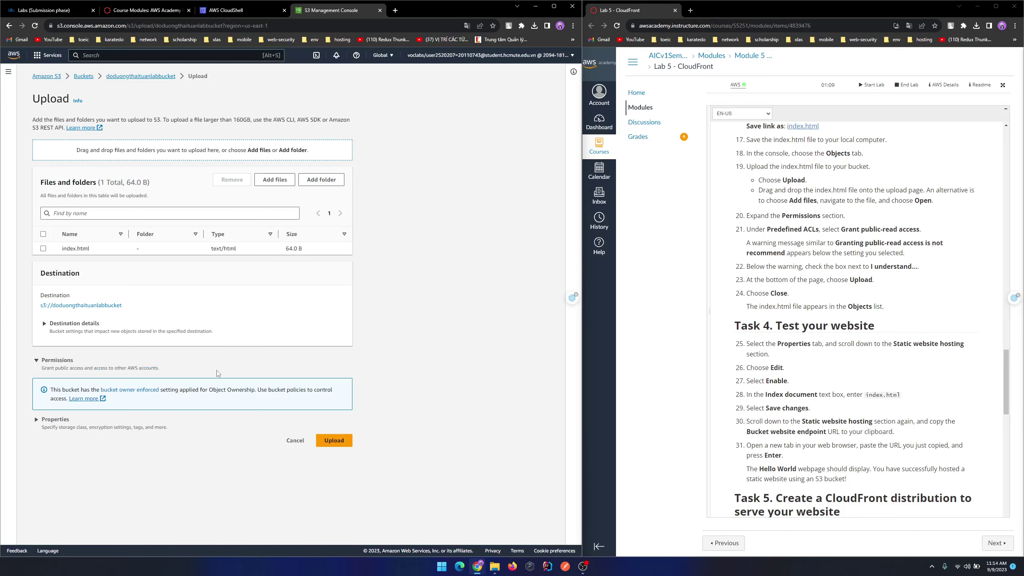
Upload index.html to the bucket, staying on the upload page instead of leaving for the bucket owner enforced setting
click(134, 390)
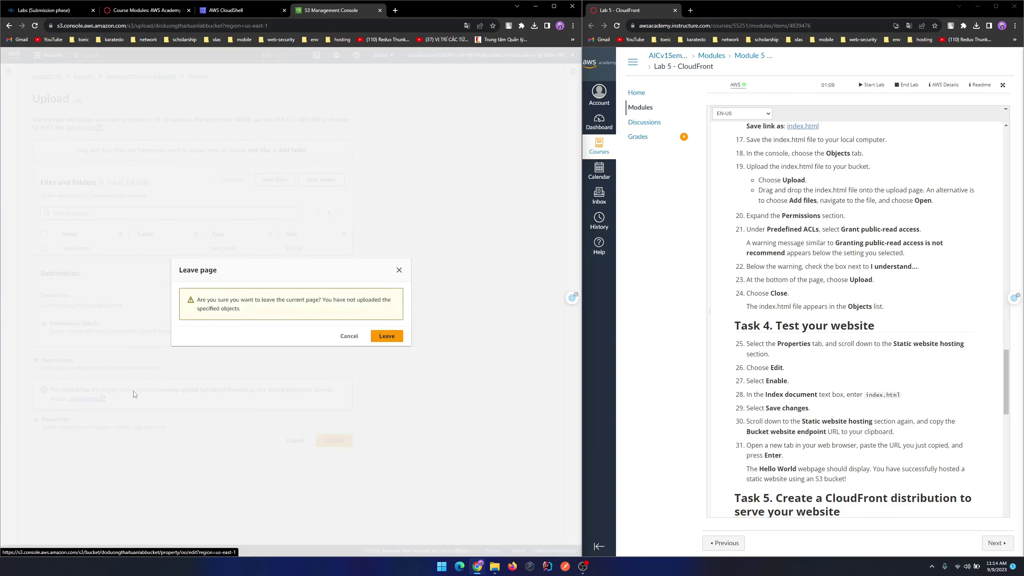
click(349, 338)
click(327, 441)
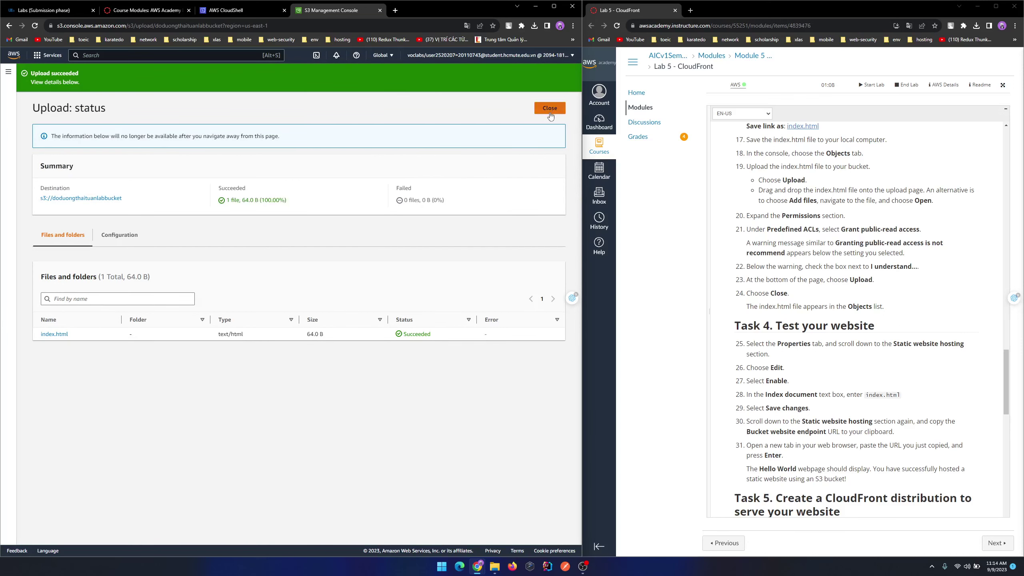
Review the permissions and properties configuration of the index.html upload, and close the upload status page
click(128, 241)
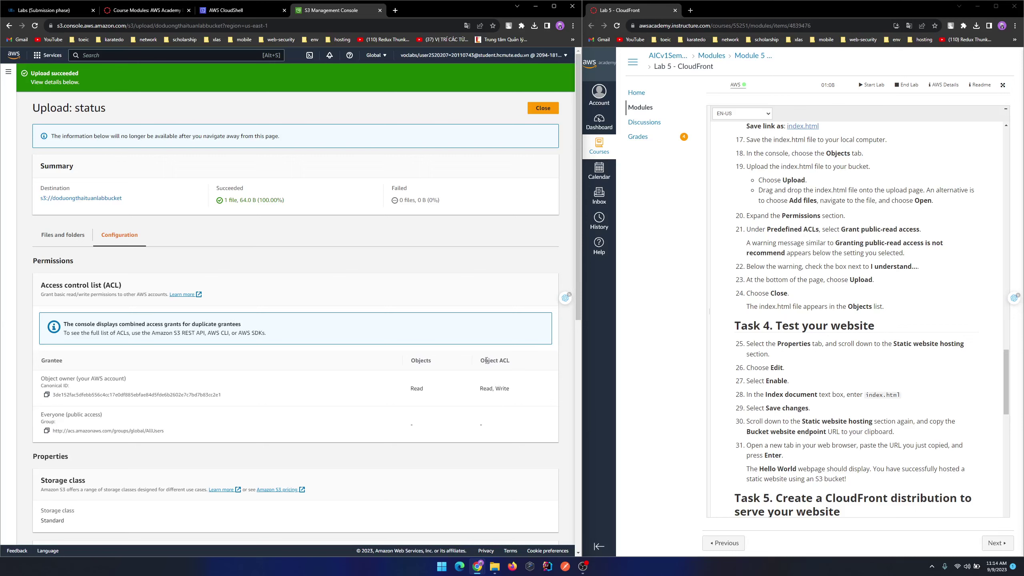
scroll(363, 373, down, 3)
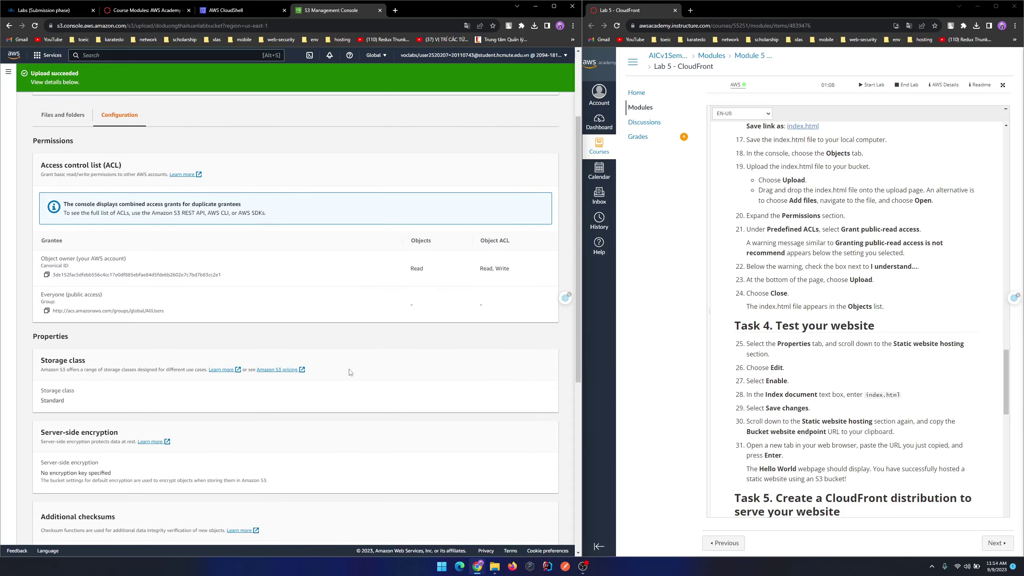
scroll(350, 372, down, 8)
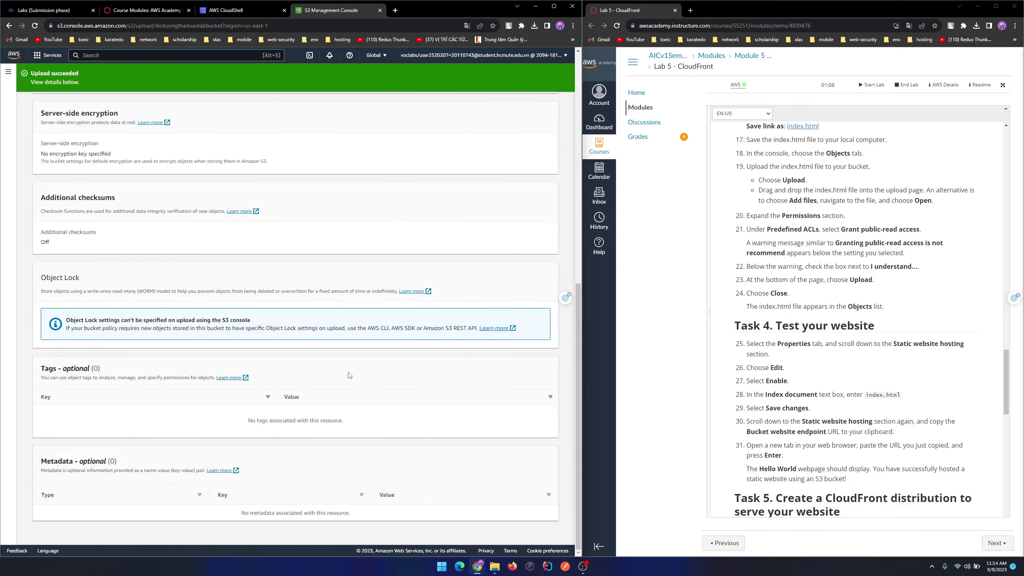
scroll(349, 375, up, 12)
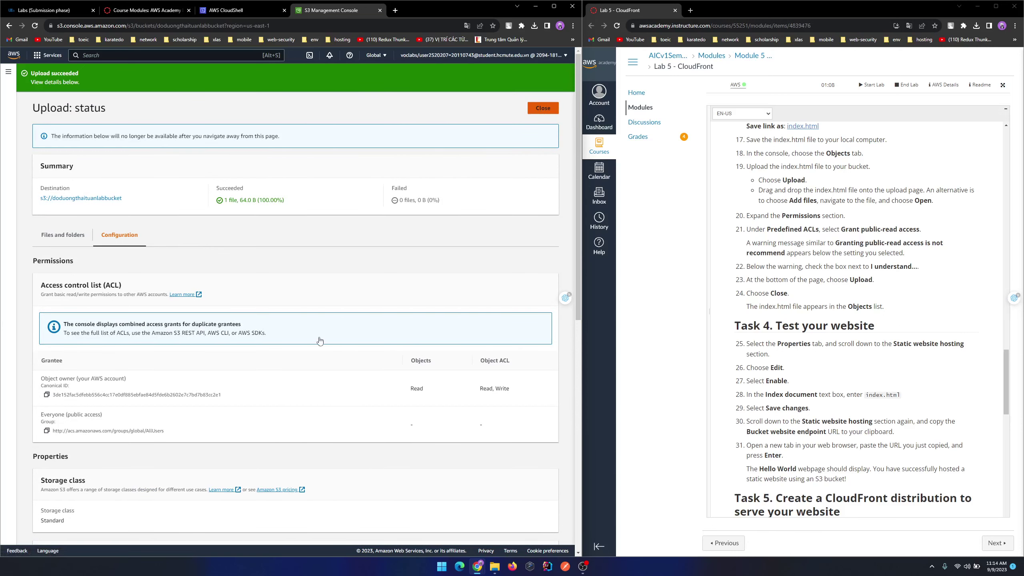
click(543, 108)
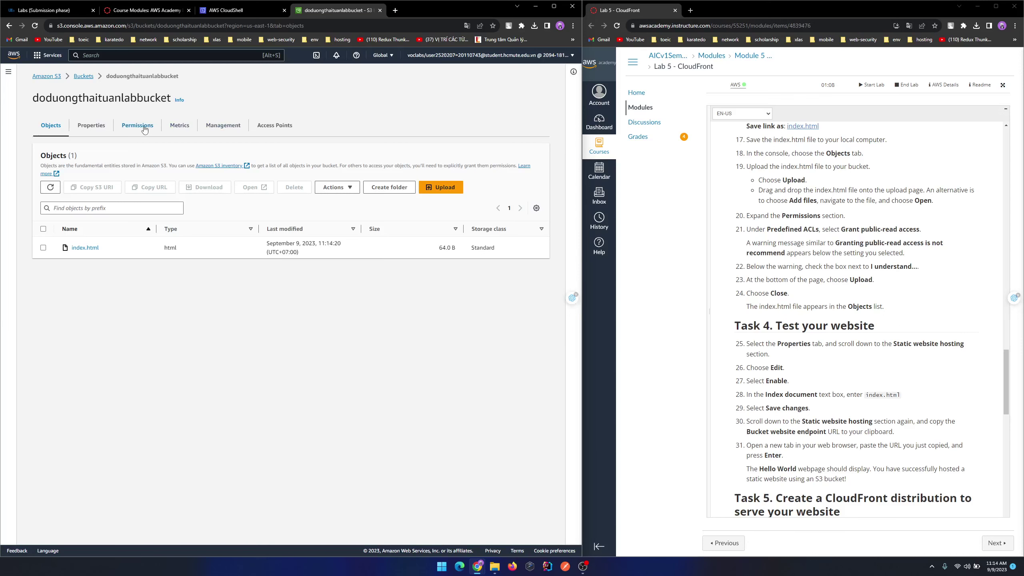
Enable static website hosting in the bucket's properties with index.html as the index document, and save the changes
click(100, 128)
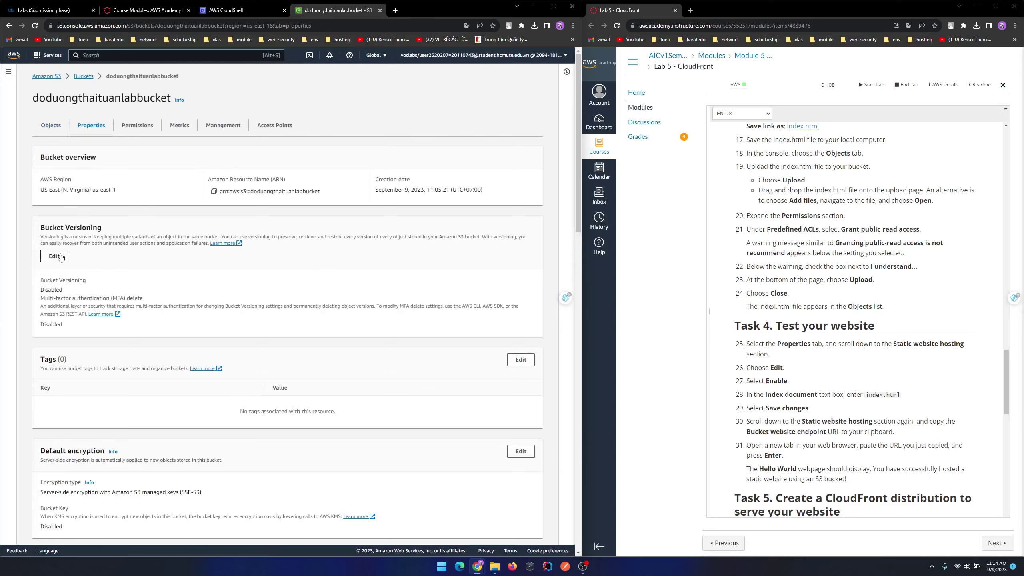
scroll(60, 257, down, 15)
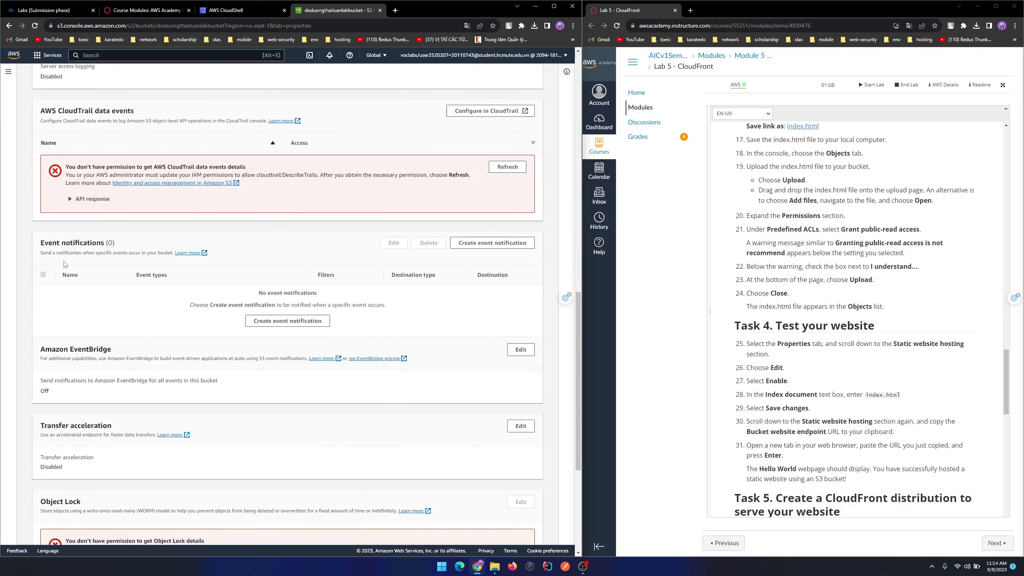
scroll(57, 282, down, 5)
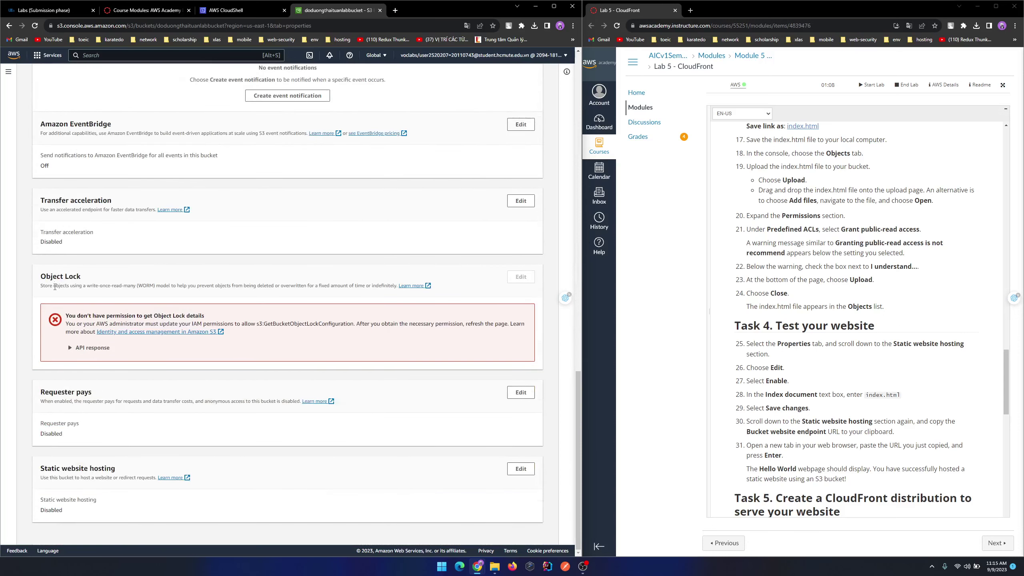
click(521, 469)
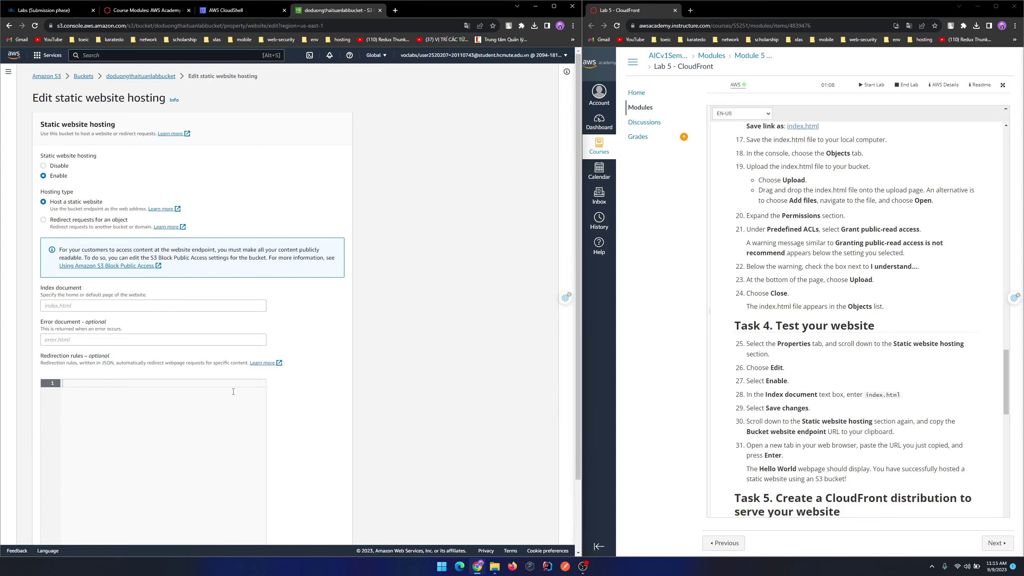
click(64, 309)
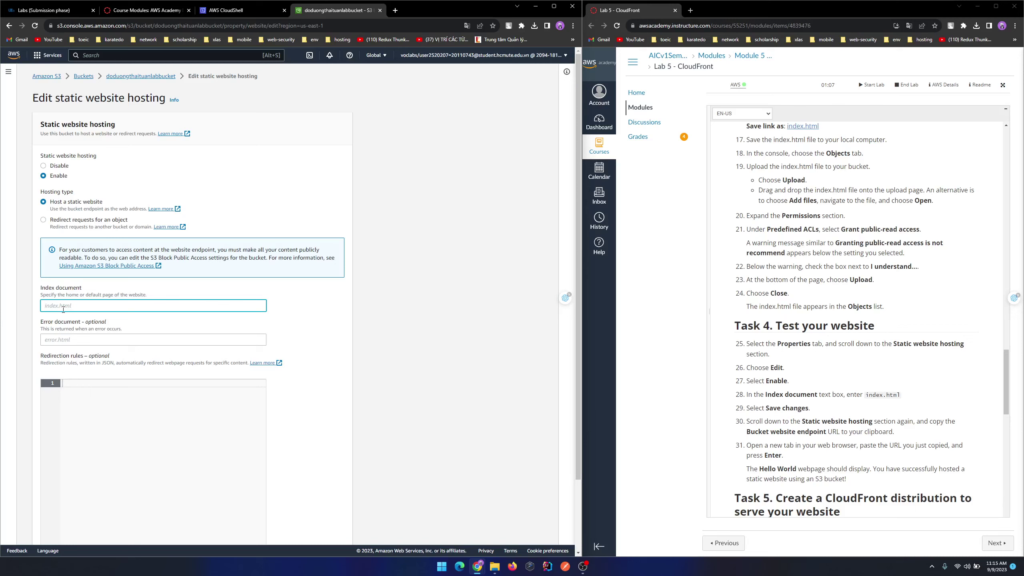
text(inderxd)
text(.html)
scroll(164, 347, down, 3)
key(Return)
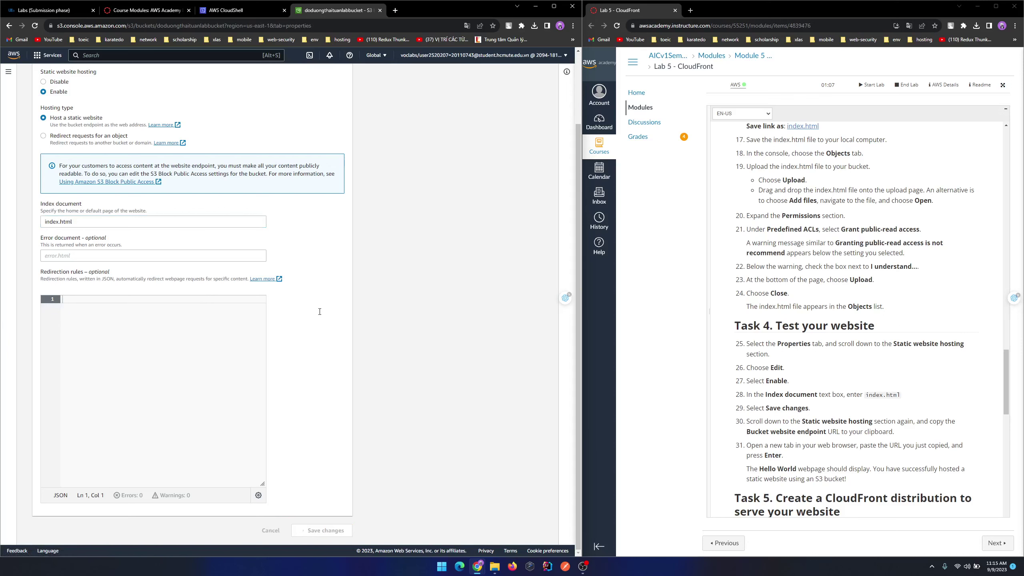
scroll(793, 392, down, 1)
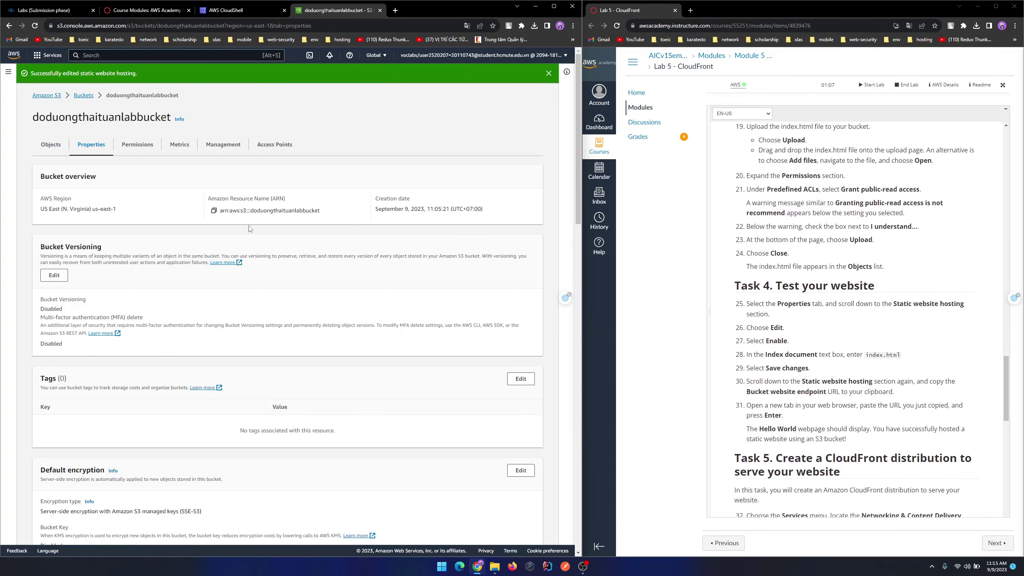
Open the bucket website endpoint from the static website hosting section to test the hosted page
scroll(226, 225, down, 5)
scroll(227, 225, down, 15)
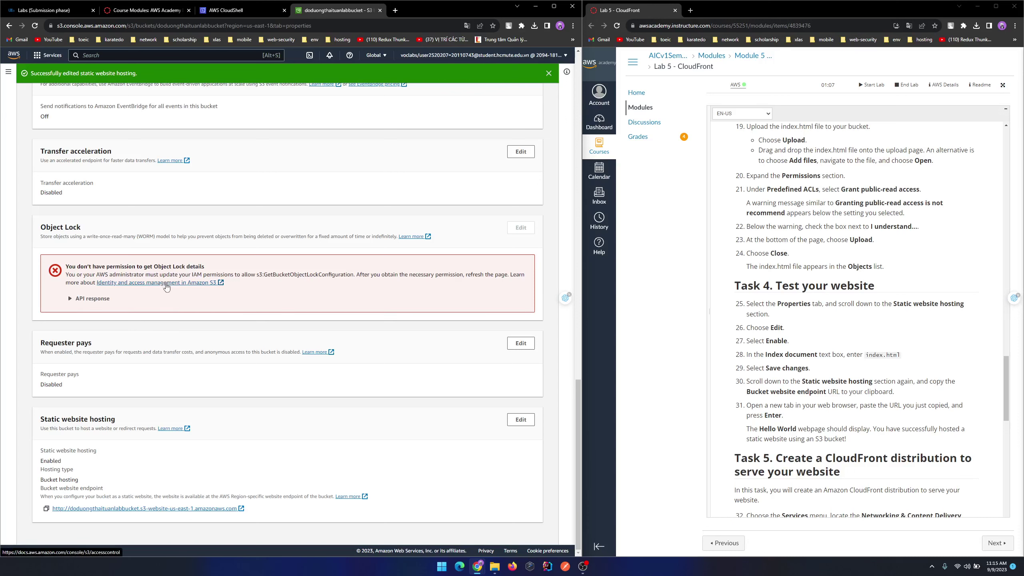
click(81, 300)
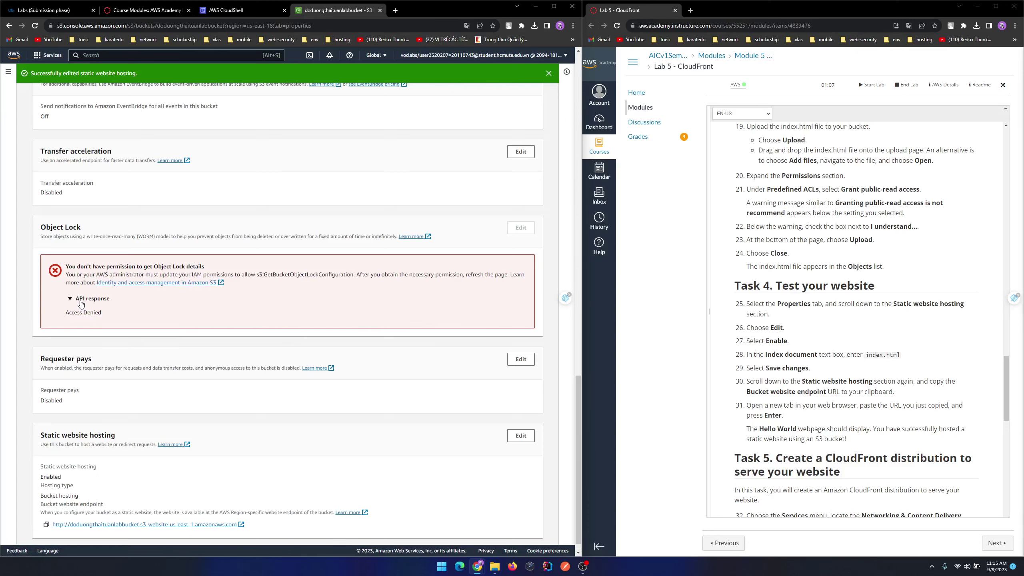
click(81, 300)
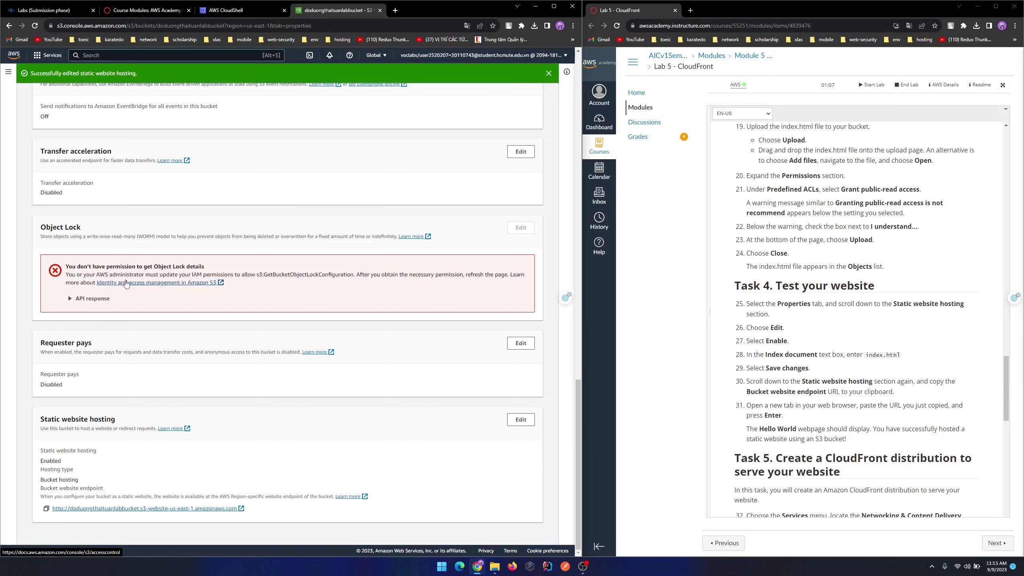
click(85, 509)
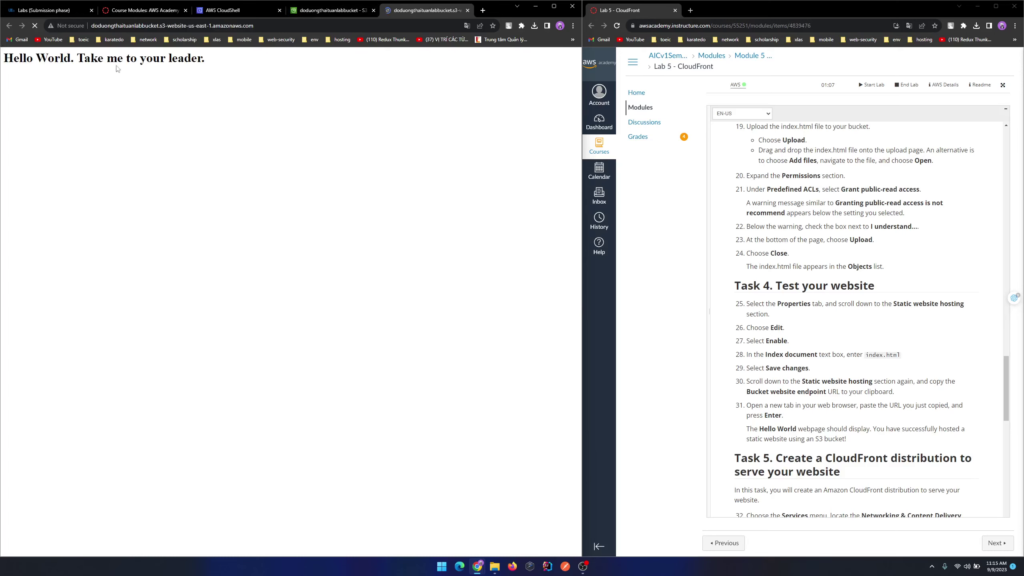
triple_click(212, 65)
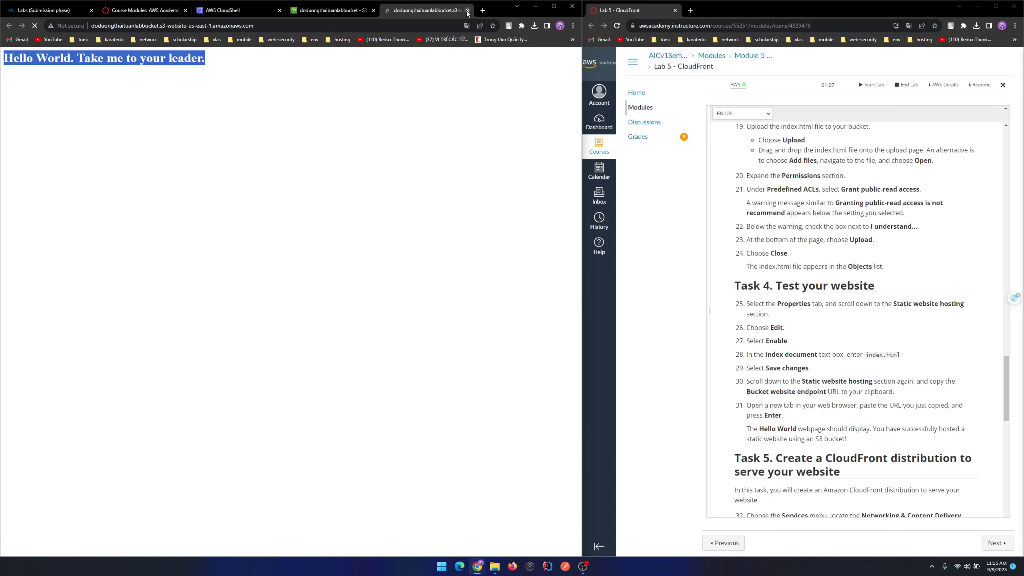
Open CloudFront from the Networking & Content Delivery services in the AWS CloudShell browser tab and start creating a distribution
scroll(798, 315, down, 5)
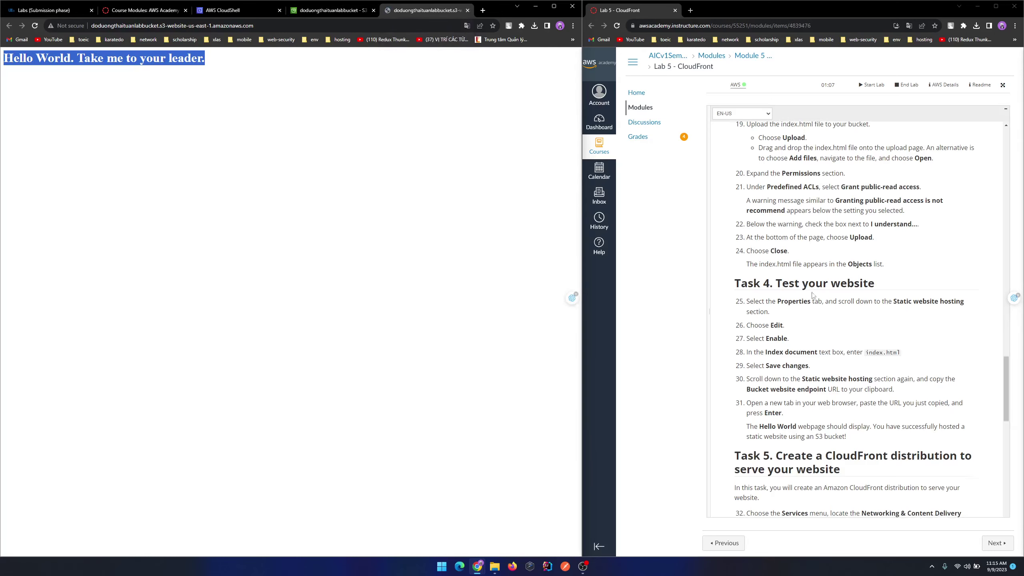
scroll(807, 287, down, 1)
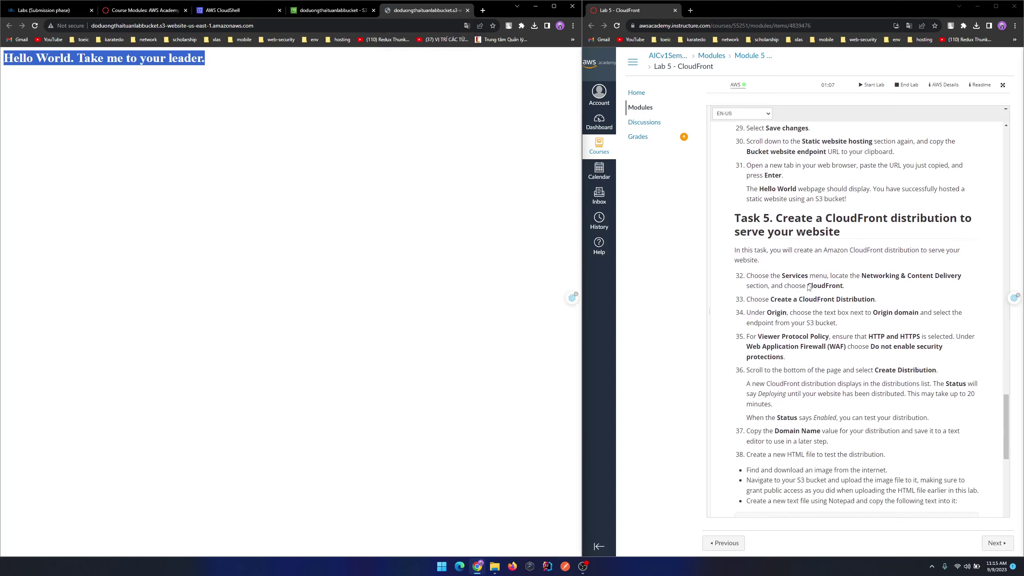
click(789, 247)
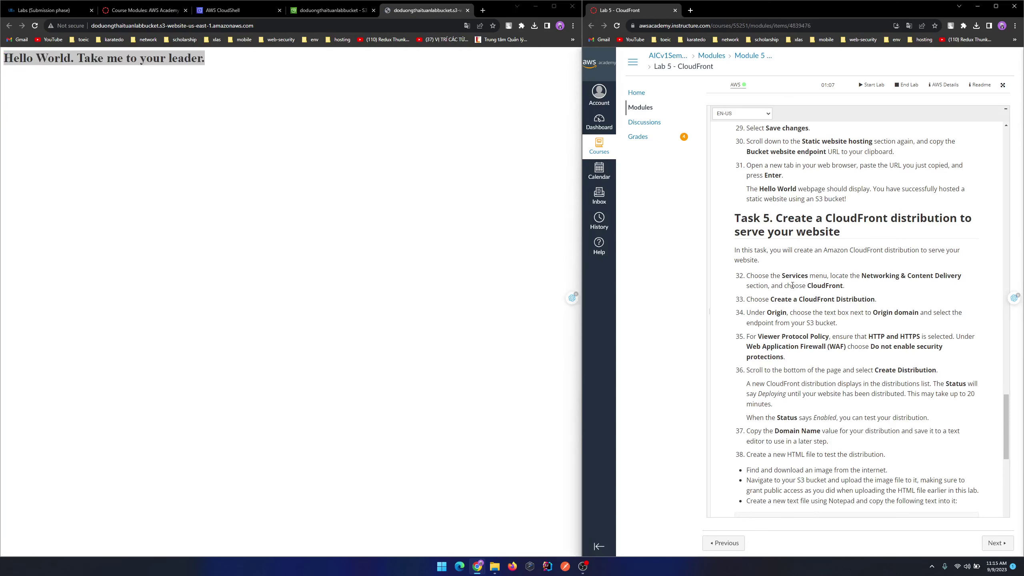
click(224, 13)
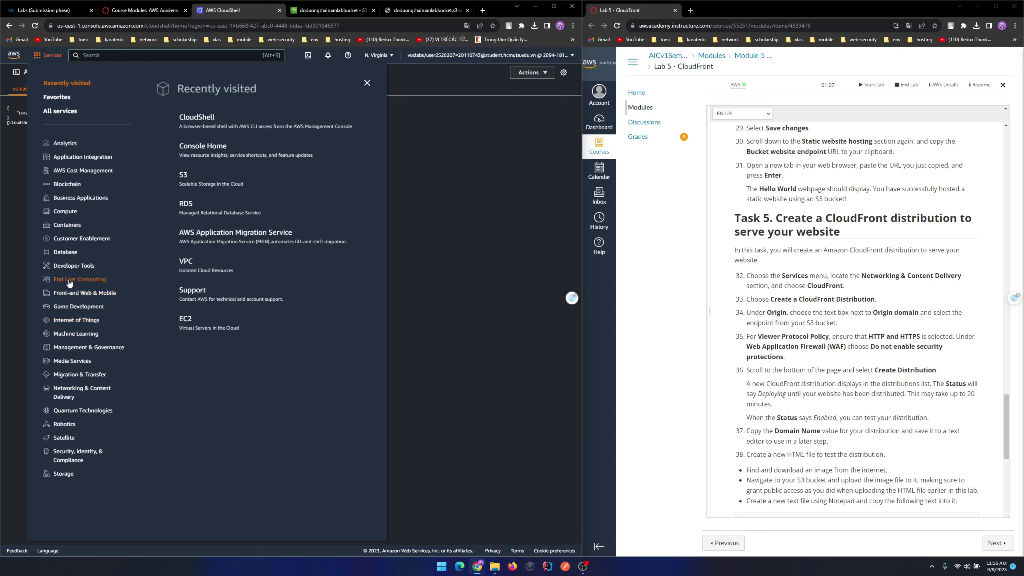
click(81, 388)
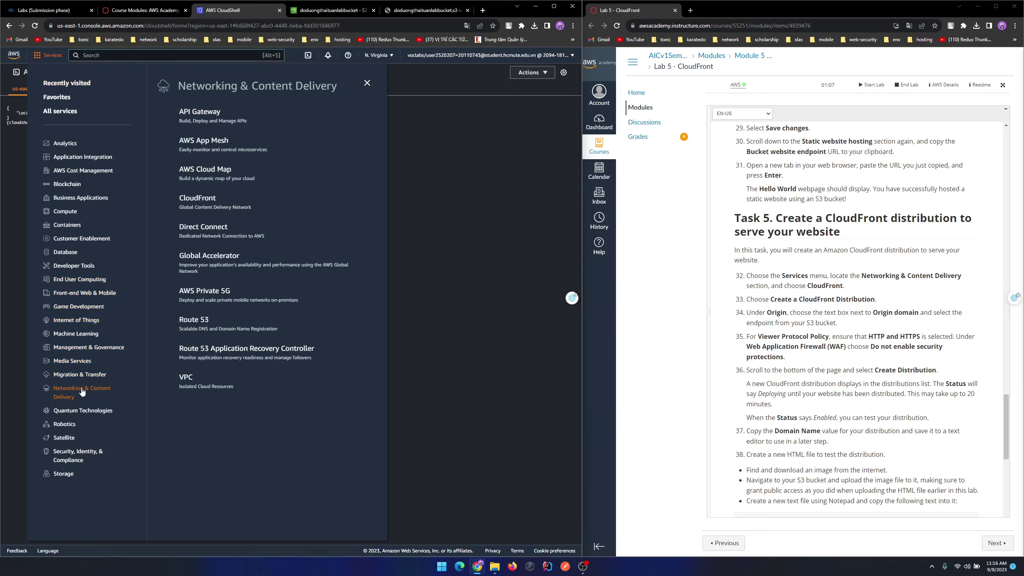
click(224, 207)
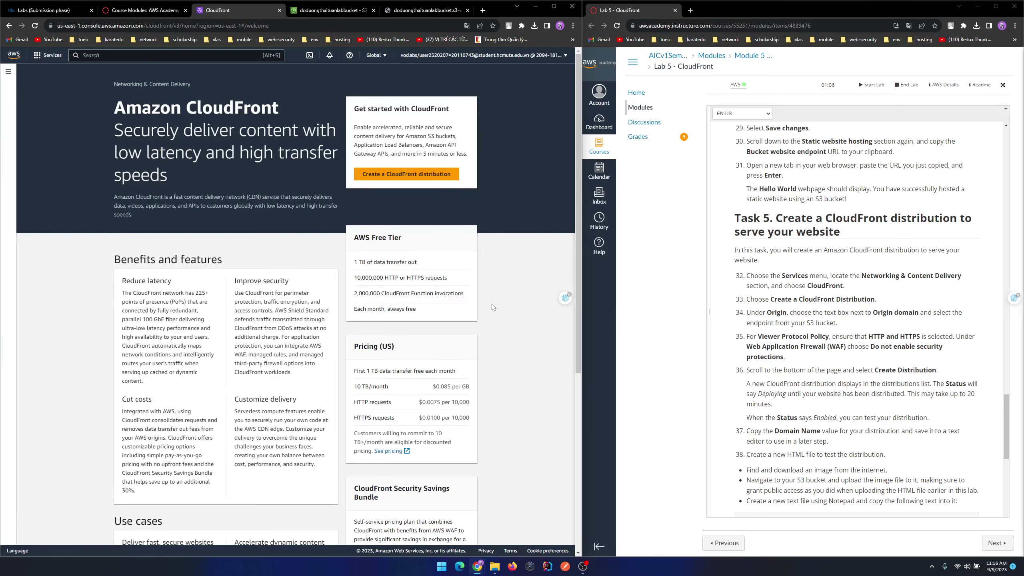
click(406, 174)
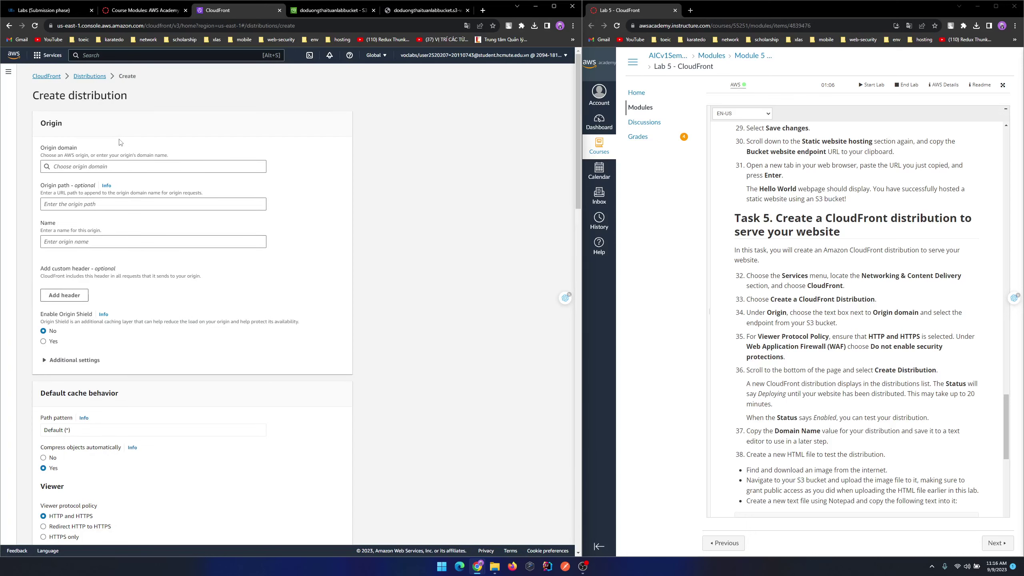
Set the distribution's origin domain to the lab S3 bucket and switch it to the bucket's website endpoint
click(117, 166)
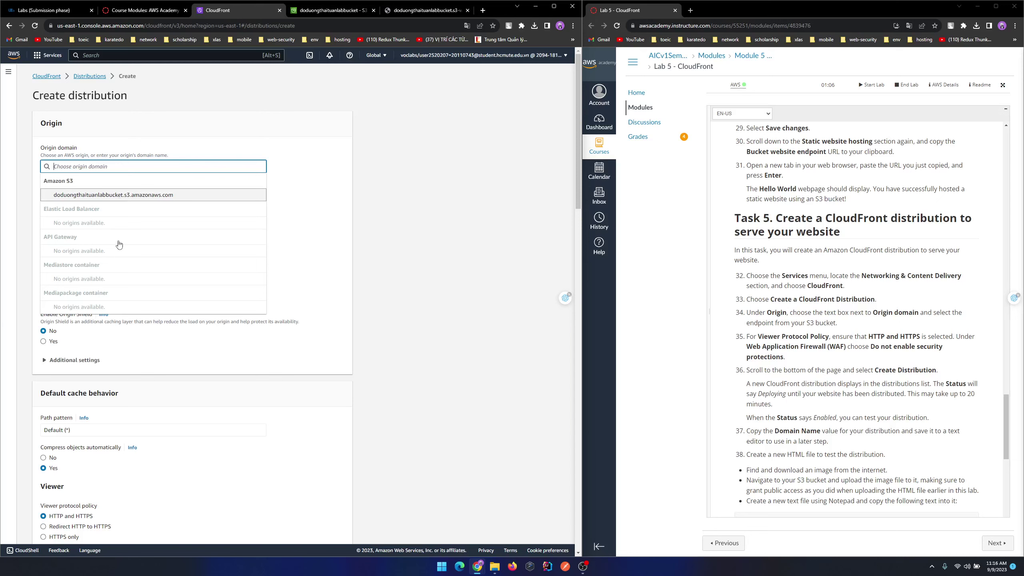
click(120, 195)
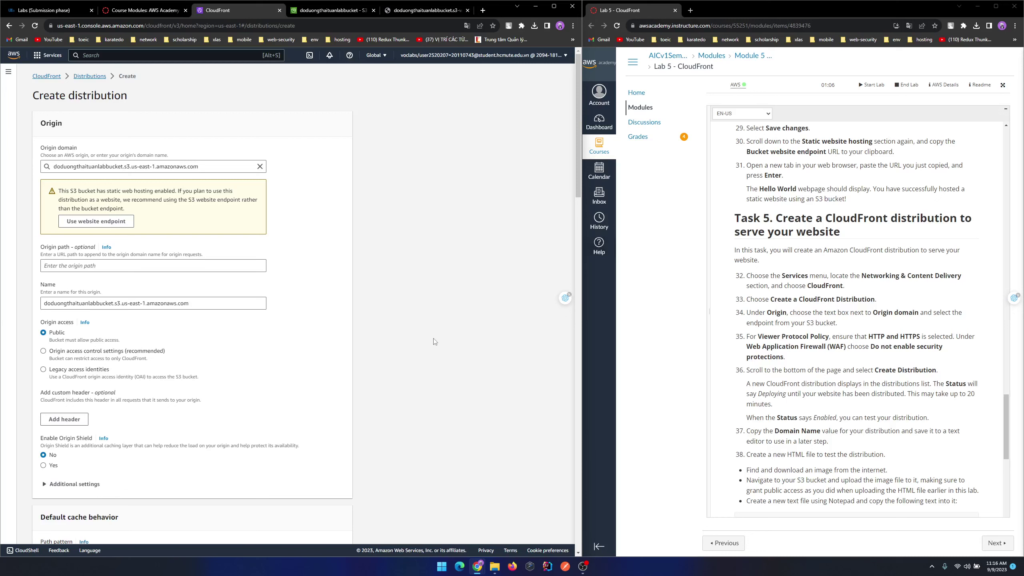
click(113, 224)
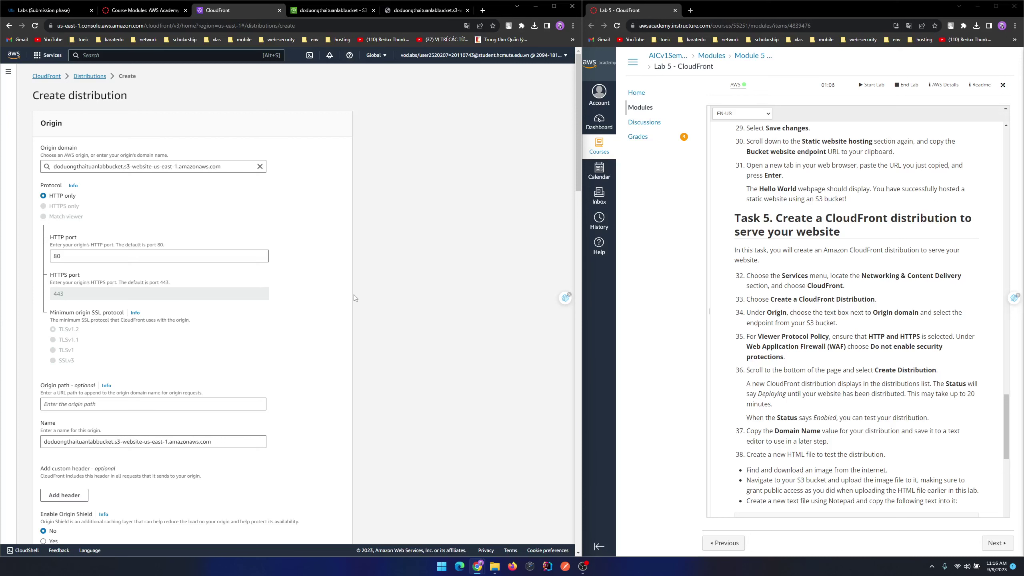
scroll(355, 298, down, 2)
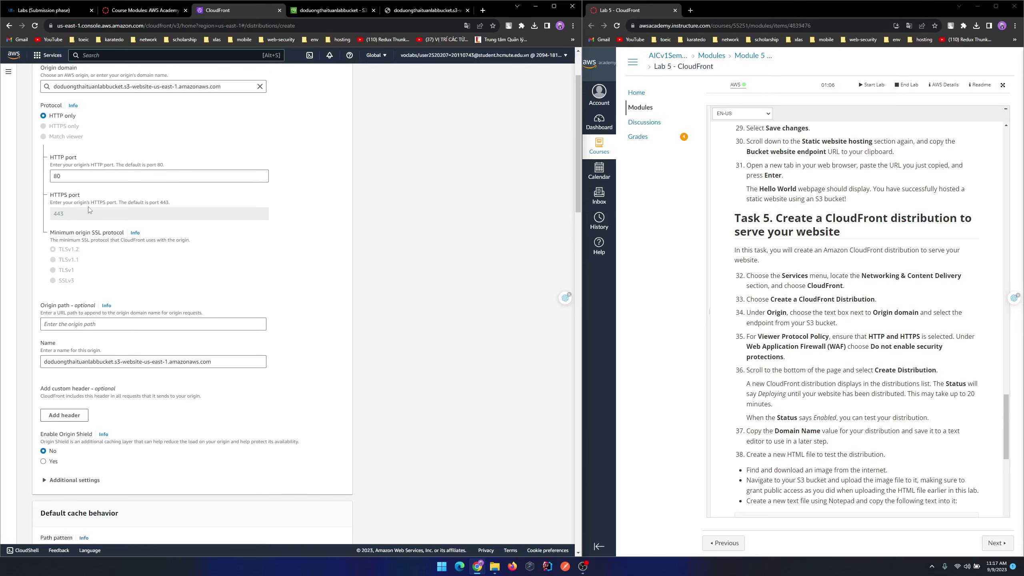
click(192, 324)
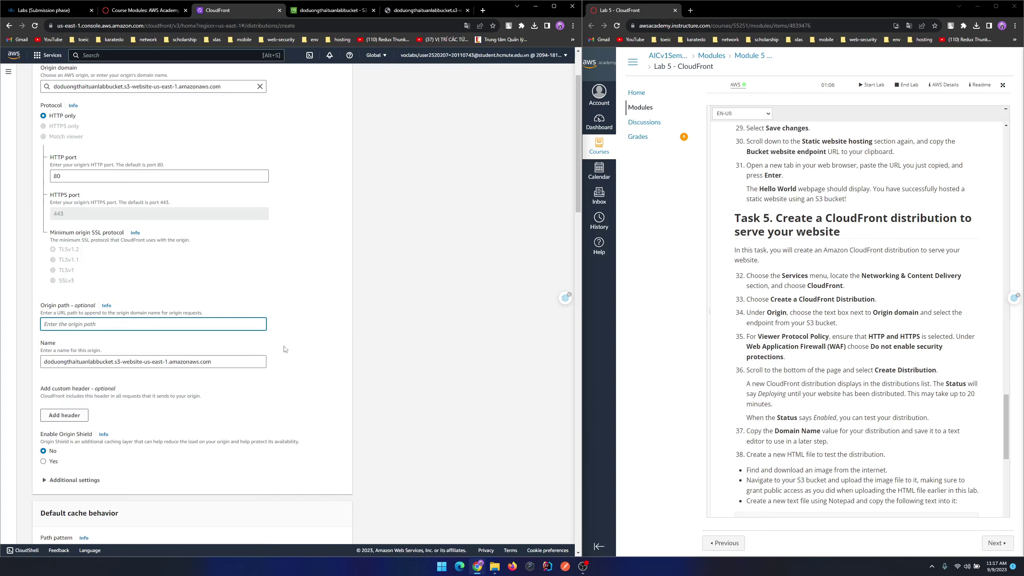
Choose "Do not enable security protections" for the Web Application Firewall and create the distribution with the remaining settings at their defaults
scroll(274, 352, down, 5)
scroll(274, 352, down, 20)
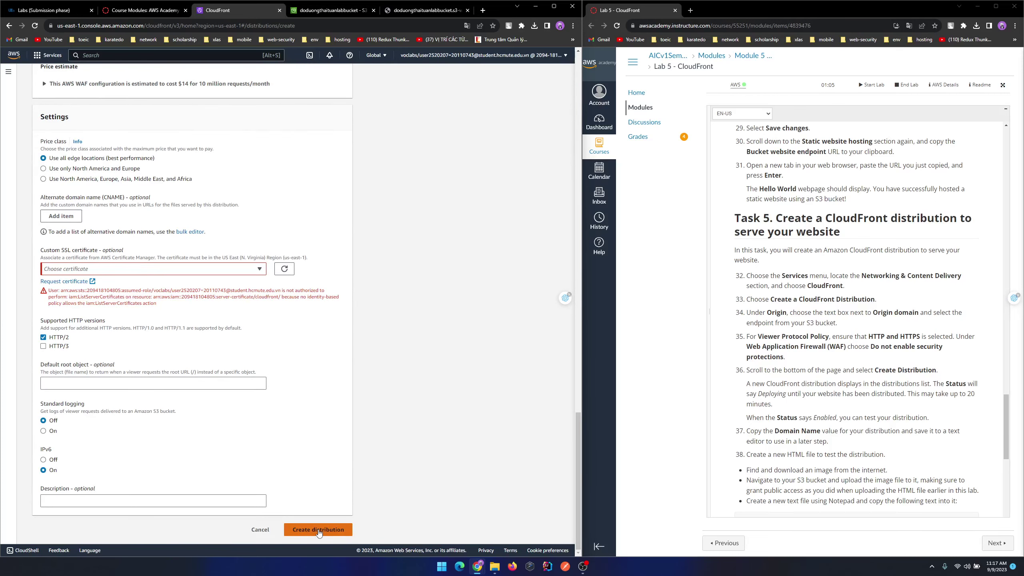
click(318, 530)
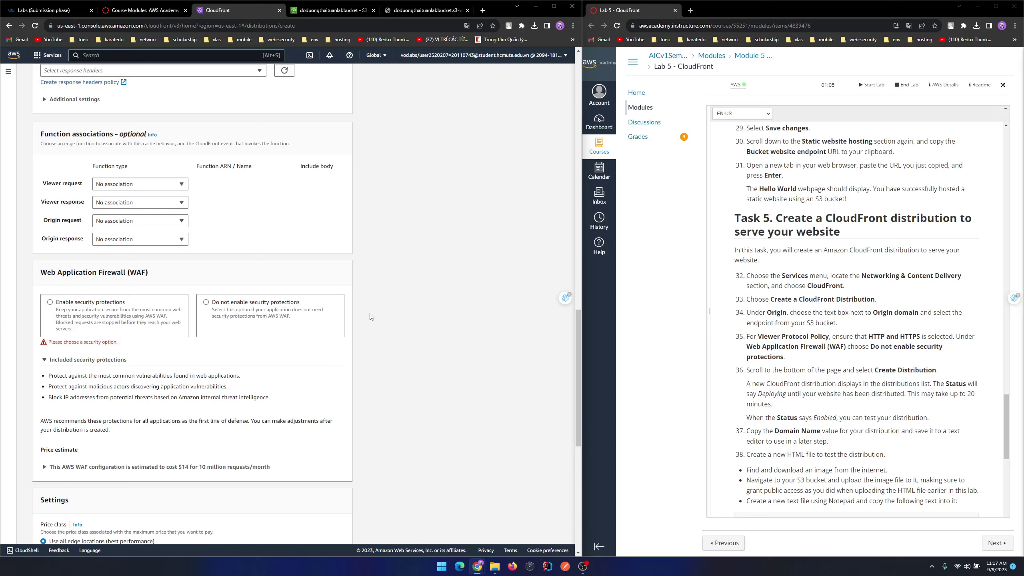
click(238, 310)
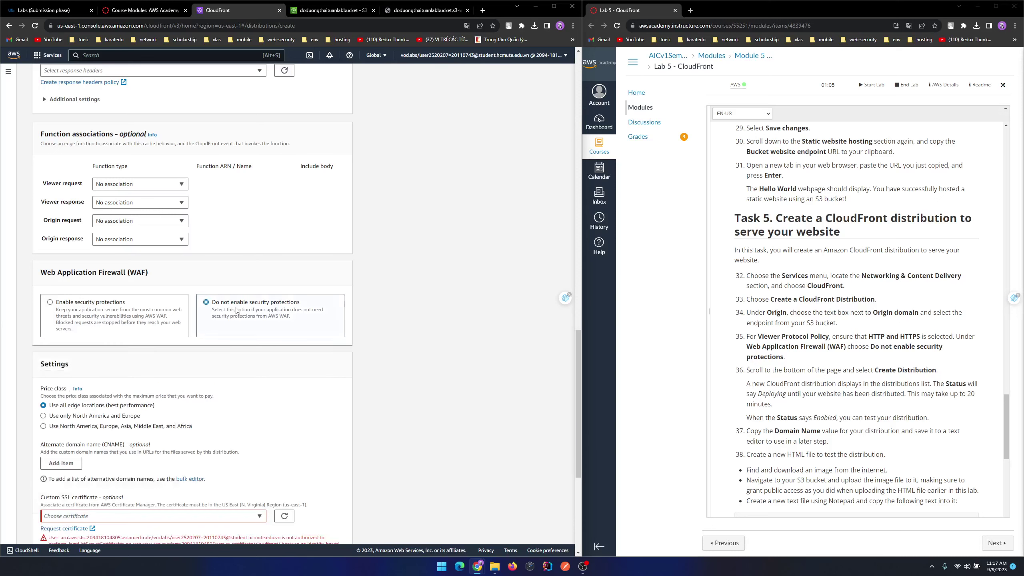
scroll(238, 310, down, 6)
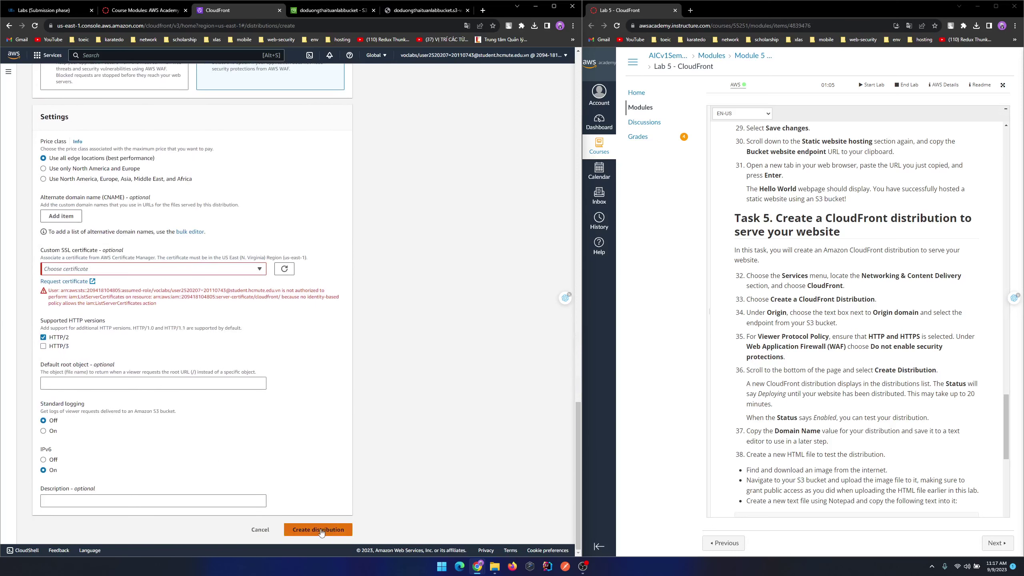
click(321, 531)
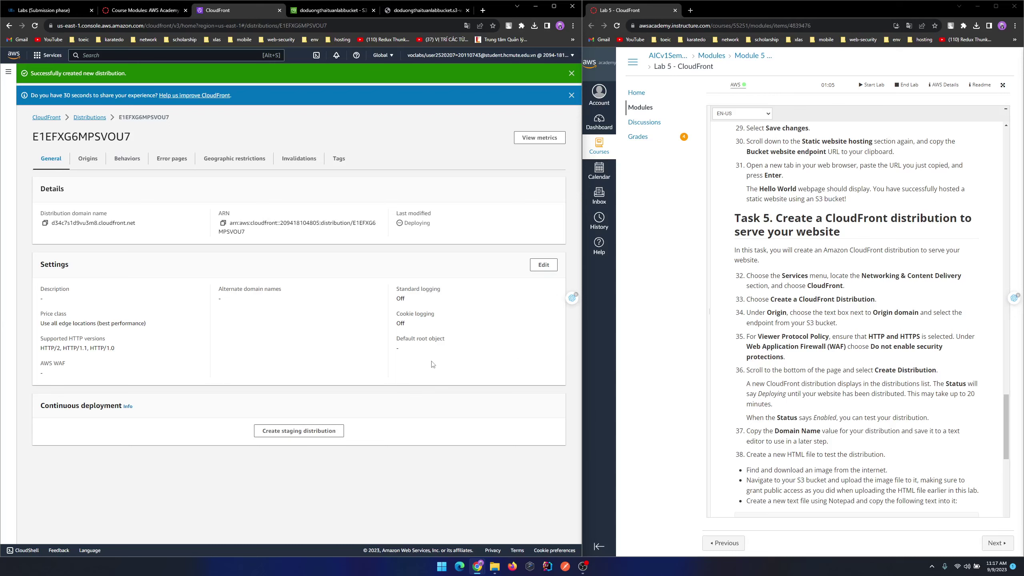
scroll(774, 368, down, 2)
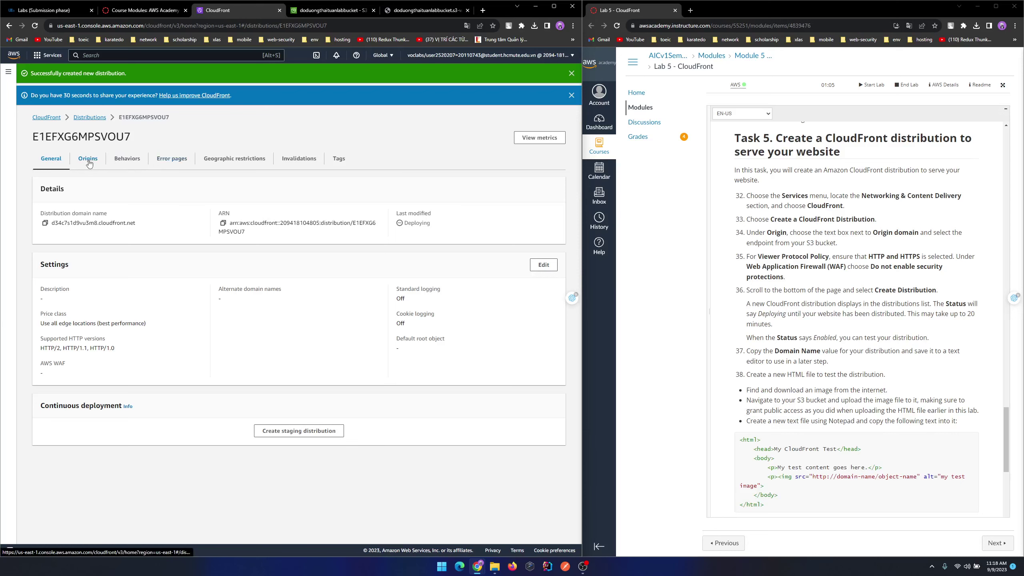
Dismiss the feedback banner on the new distribution's page and copy its distribution domain name
click(571, 96)
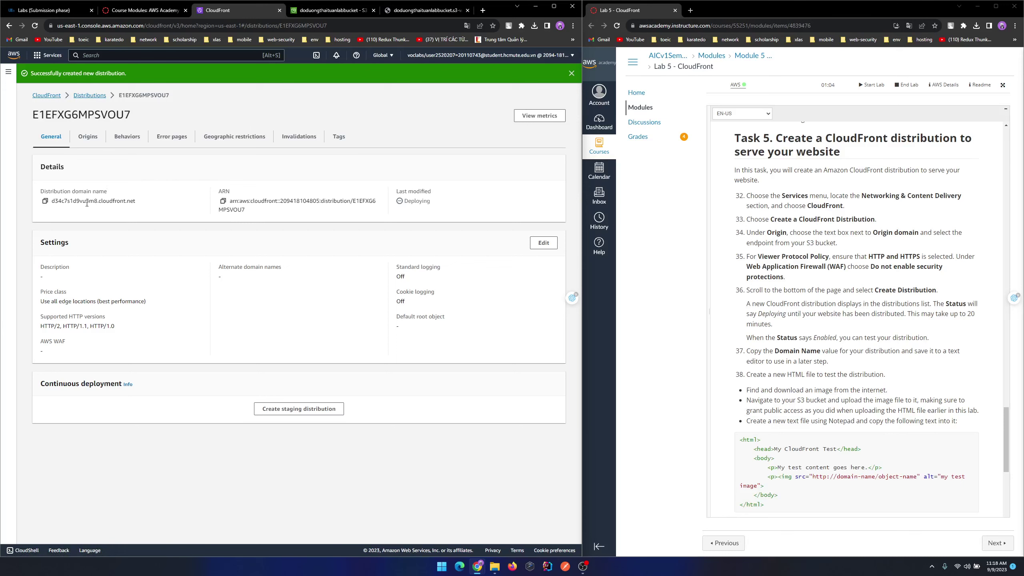
drag(406, 201, 435, 202)
right_click(436, 216)
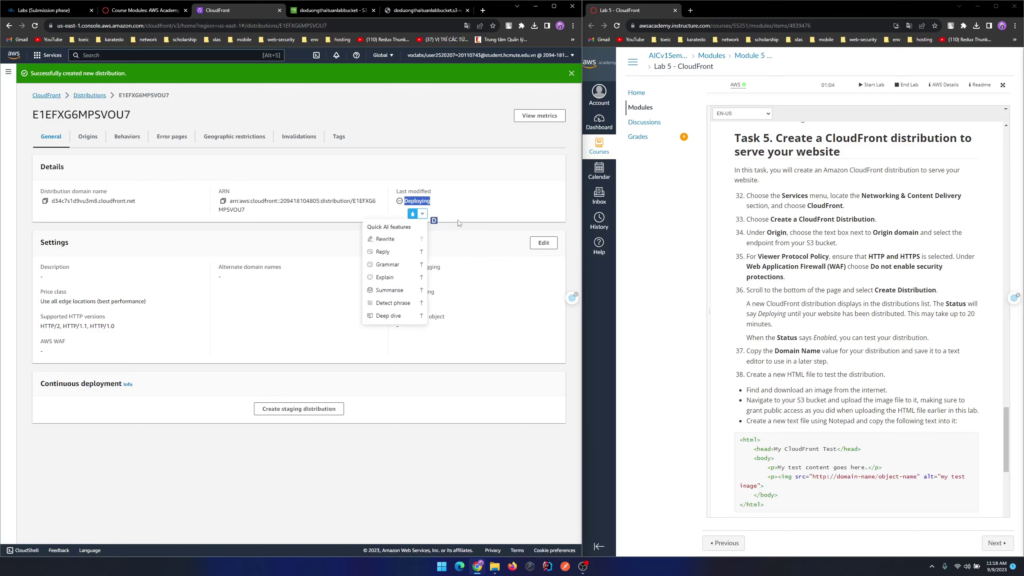
click(487, 221)
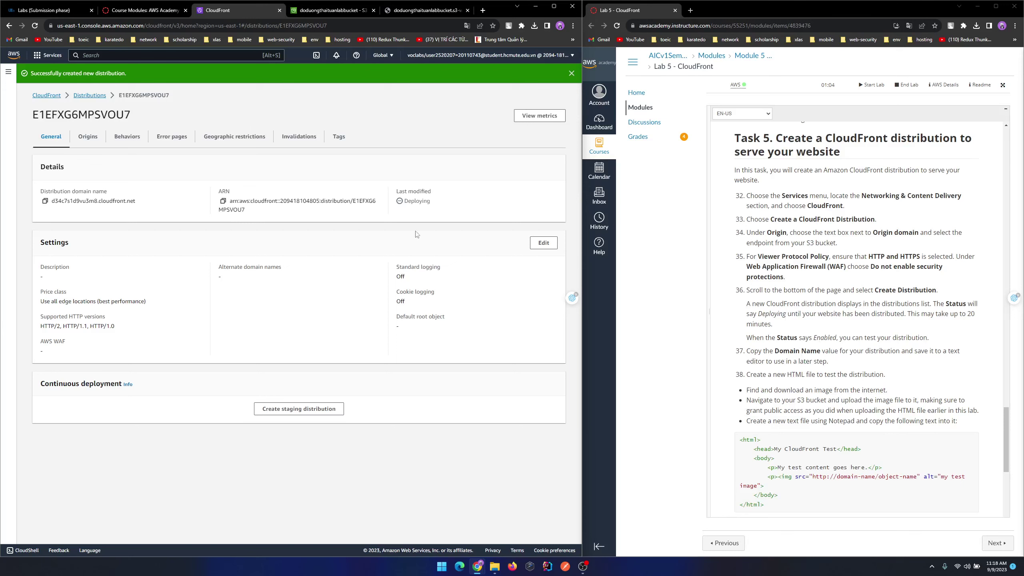
click(44, 200)
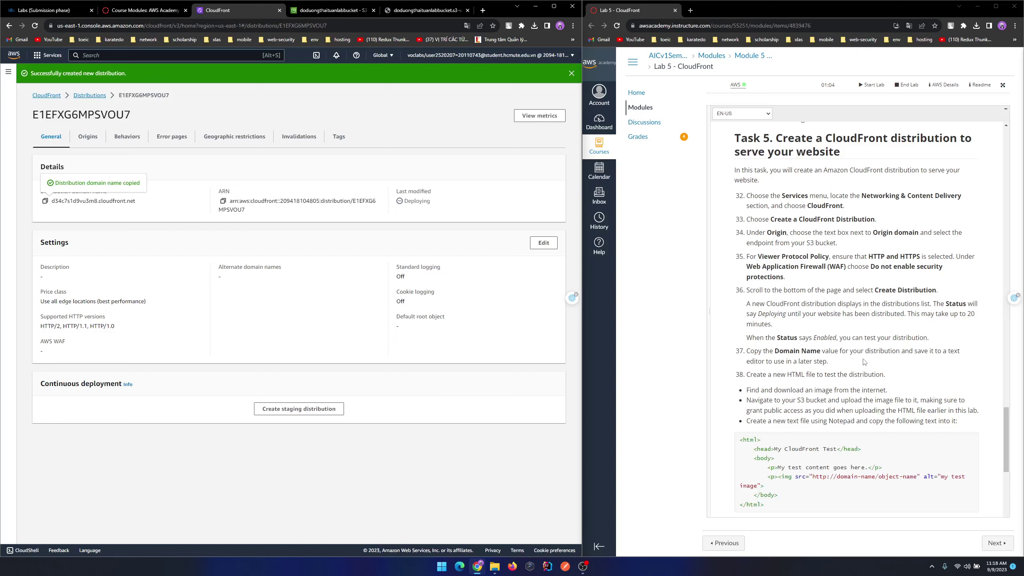
Review the remaining Task 5 instructions for the HTML test file and check the Downloads folder
scroll(839, 368, down, 1)
scroll(838, 367, down, 2)
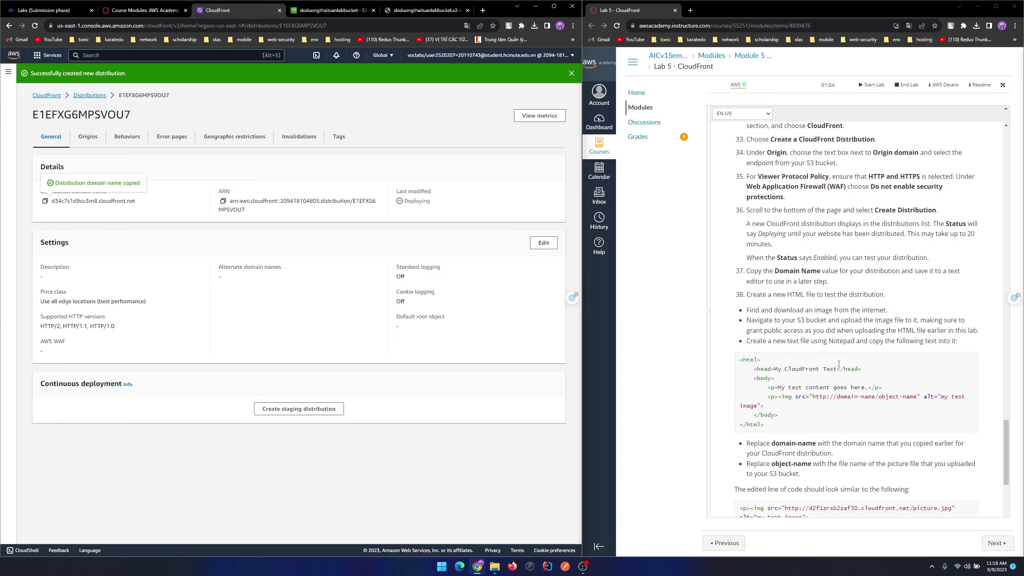
scroll(847, 368, down, 3)
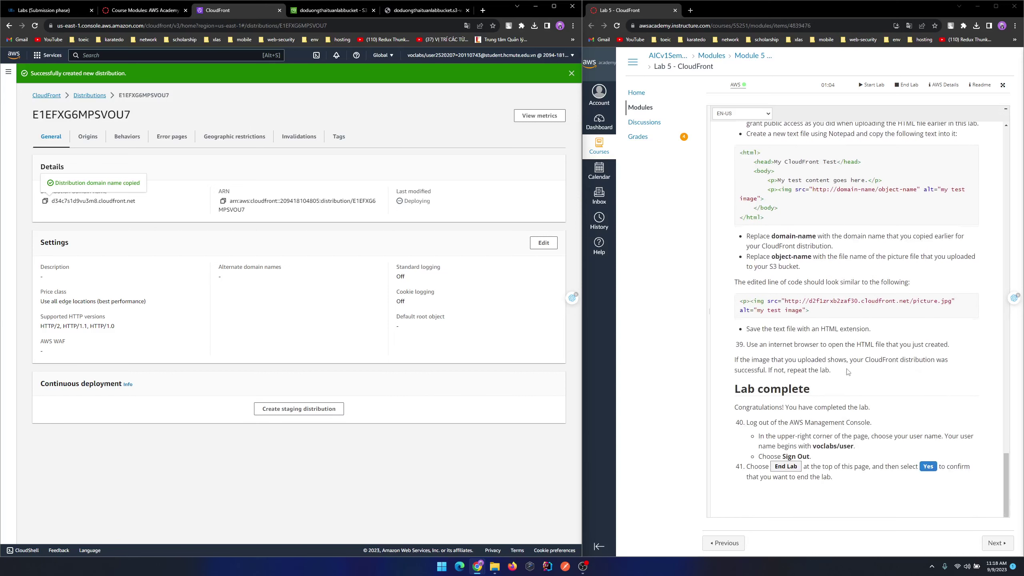
scroll(848, 372, up, 1)
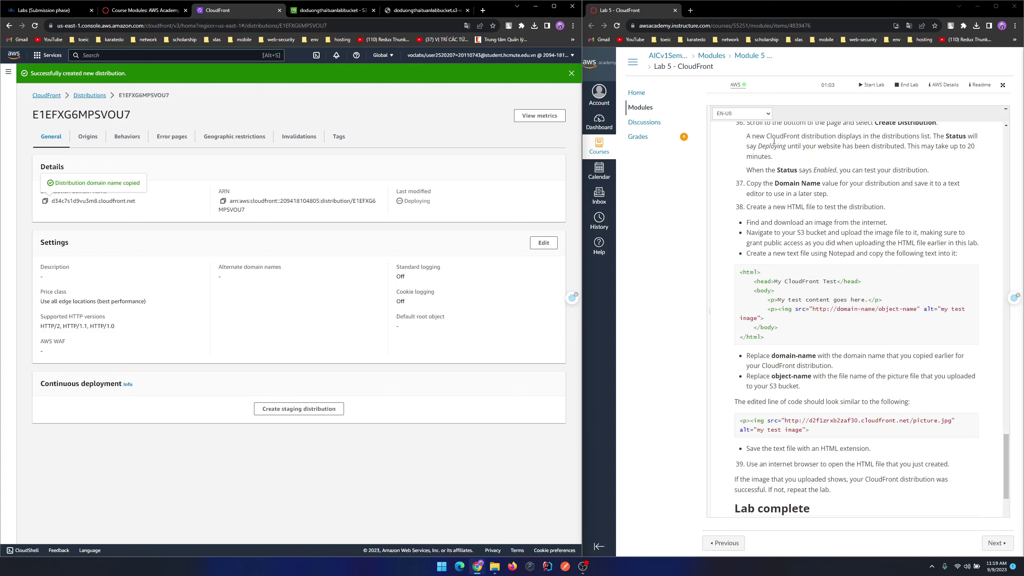
mouse_move(499, 567)
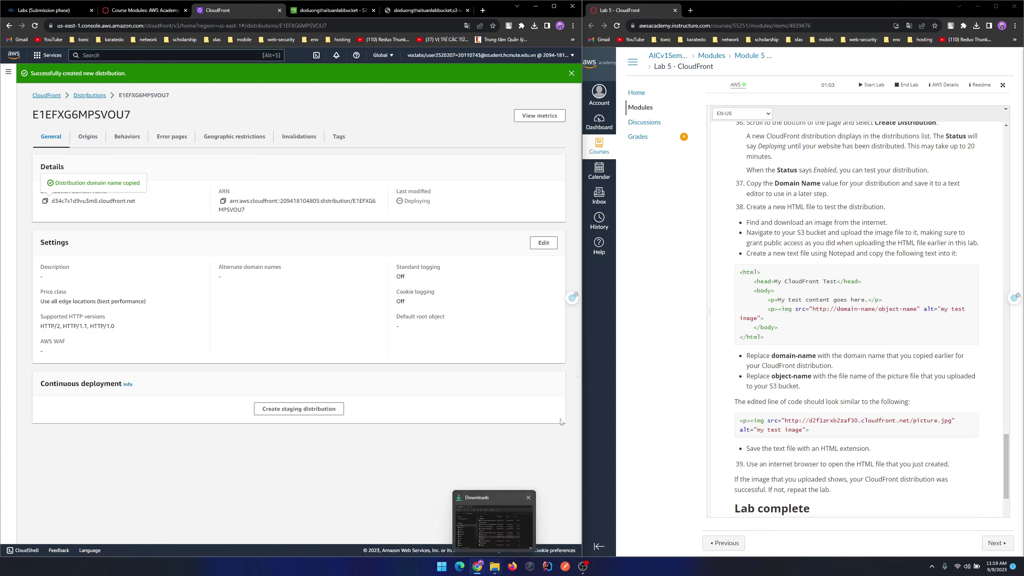
click(494, 569)
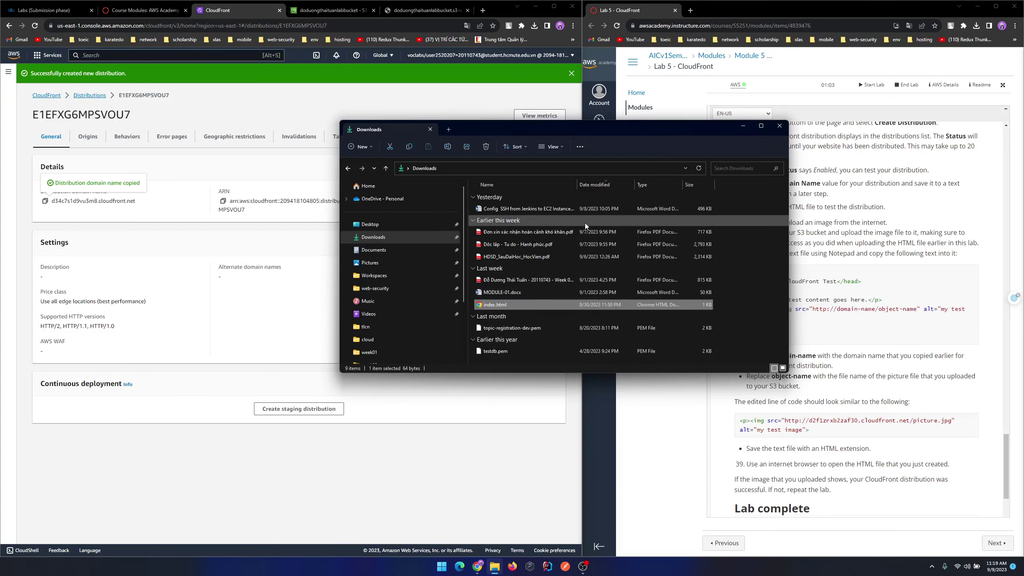
click(744, 126)
Search Google Images for "dog image" in a new browser tab beside the lab instructions
click(690, 10)
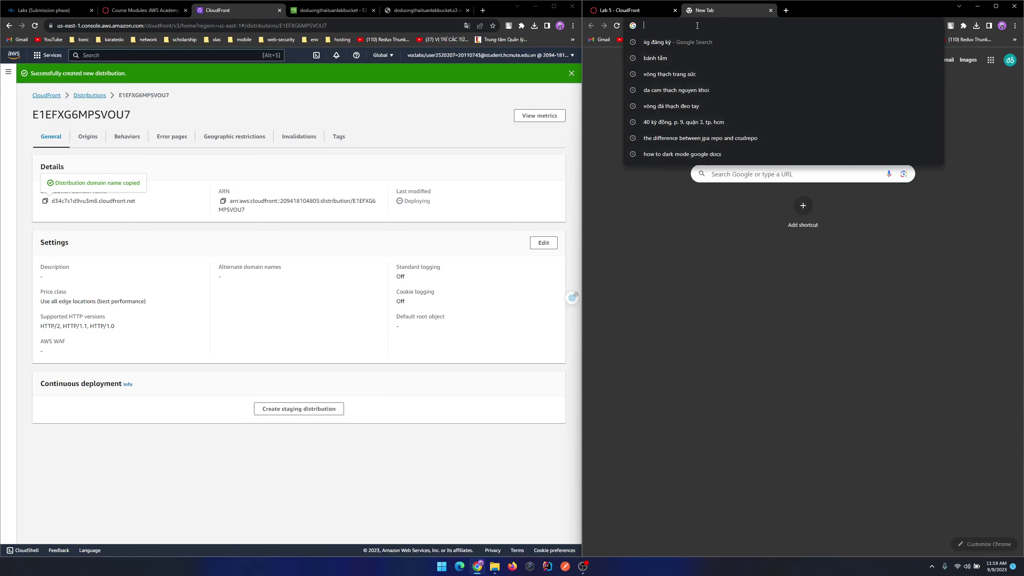
text(image)
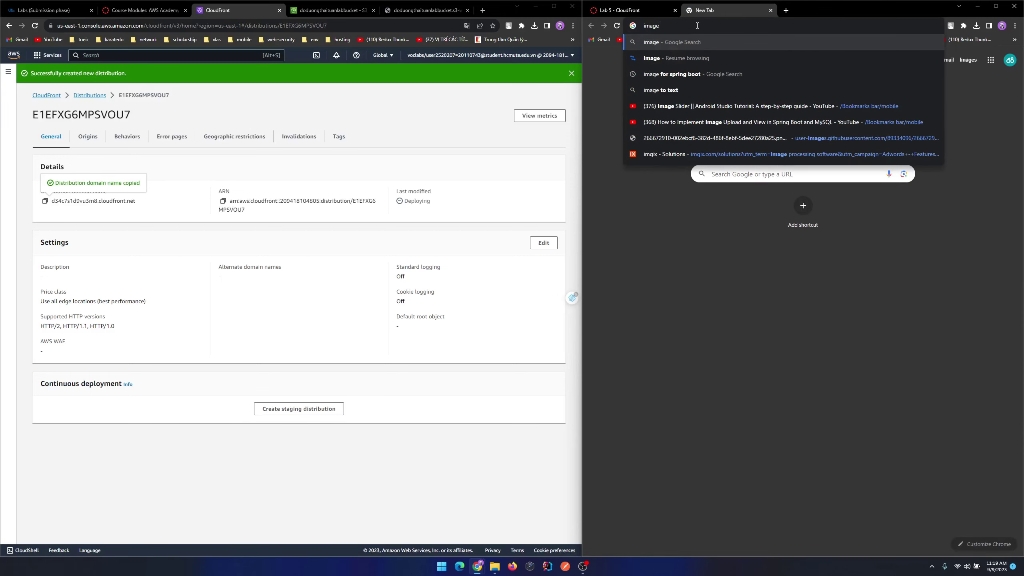
key(Return)
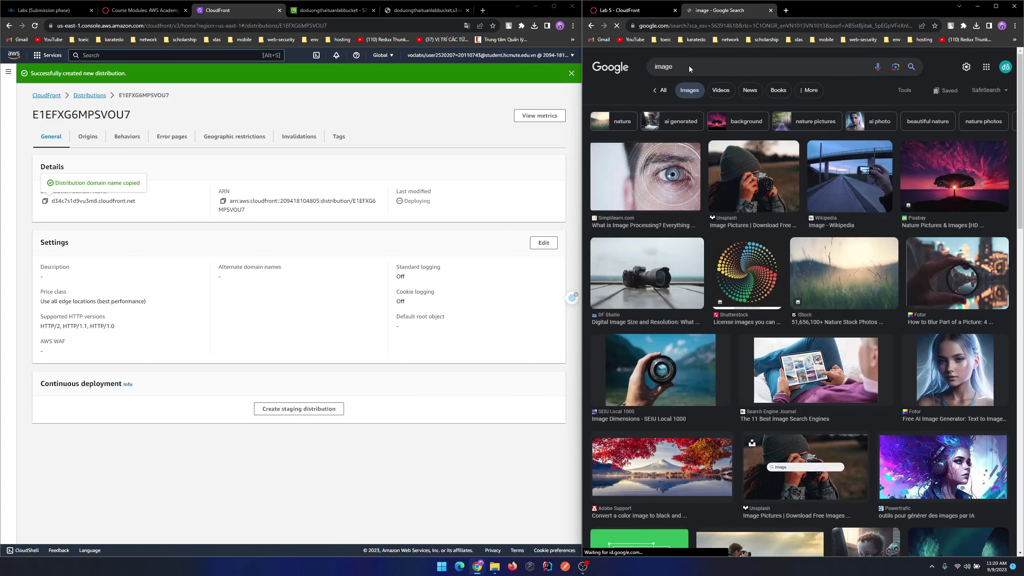
click(688, 66)
text(d)
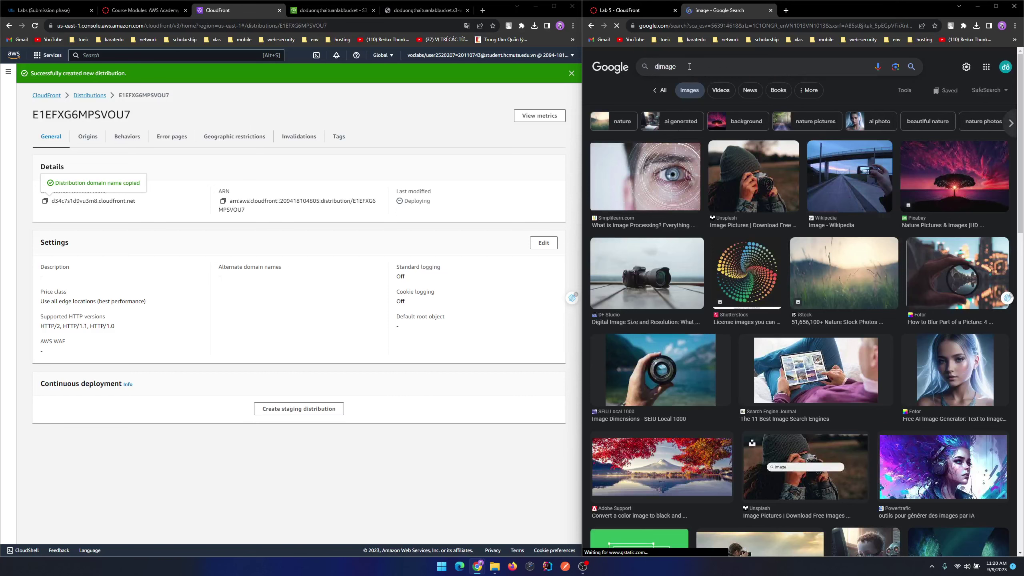
text(og)
key(Return)
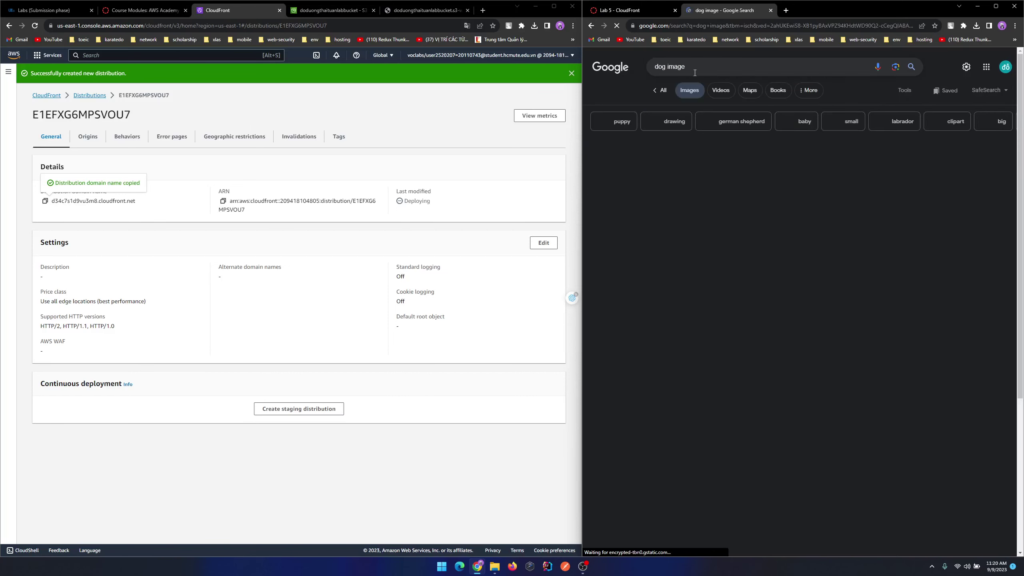
Save the first dog picture from the results to the Downloads folder as download.jpg
right_click(641, 172)
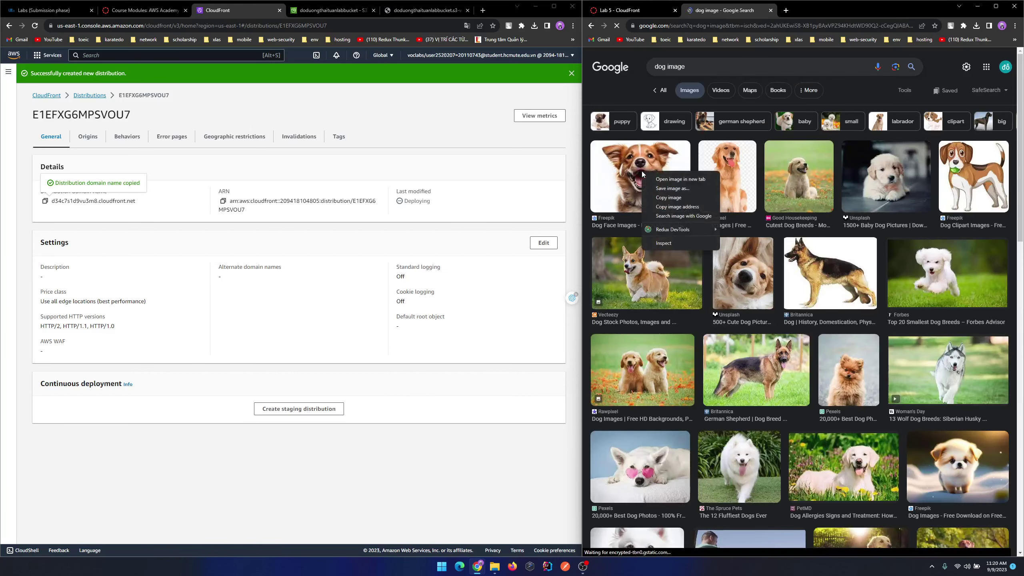
click(672, 189)
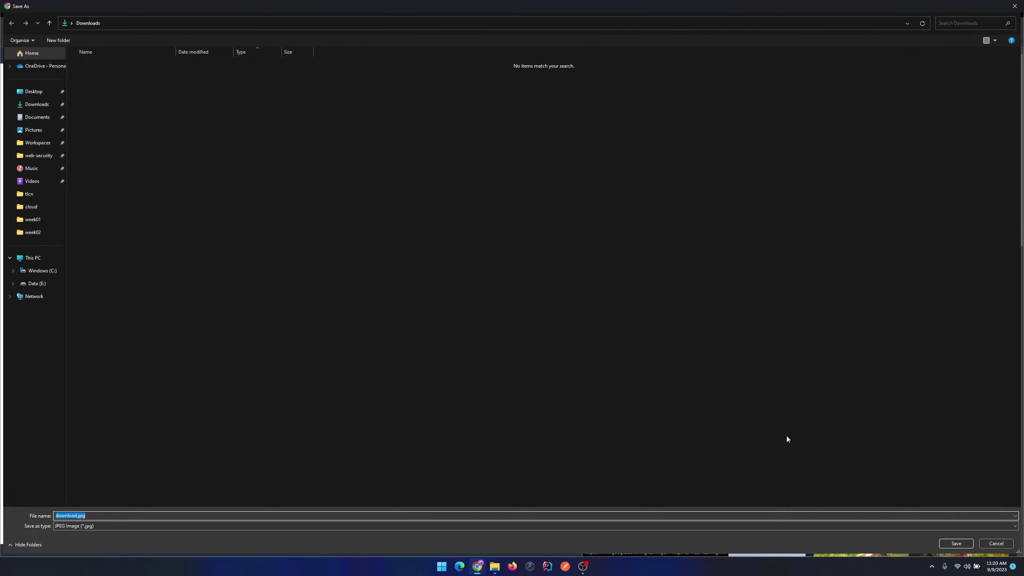
click(942, 544)
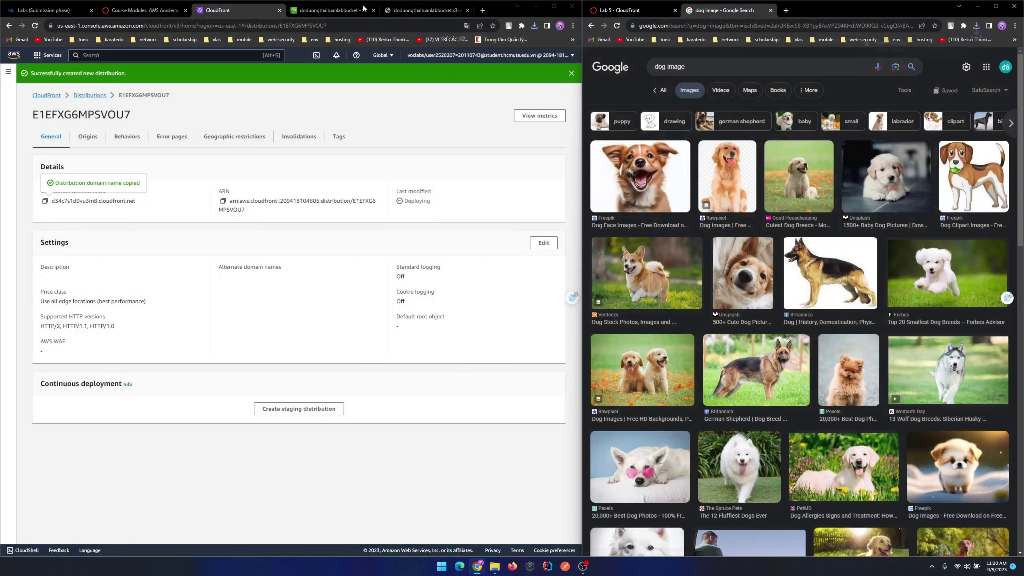
Bring back the lab instructions and start a new upload from the S3 lab bucket's objects list
click(618, 11)
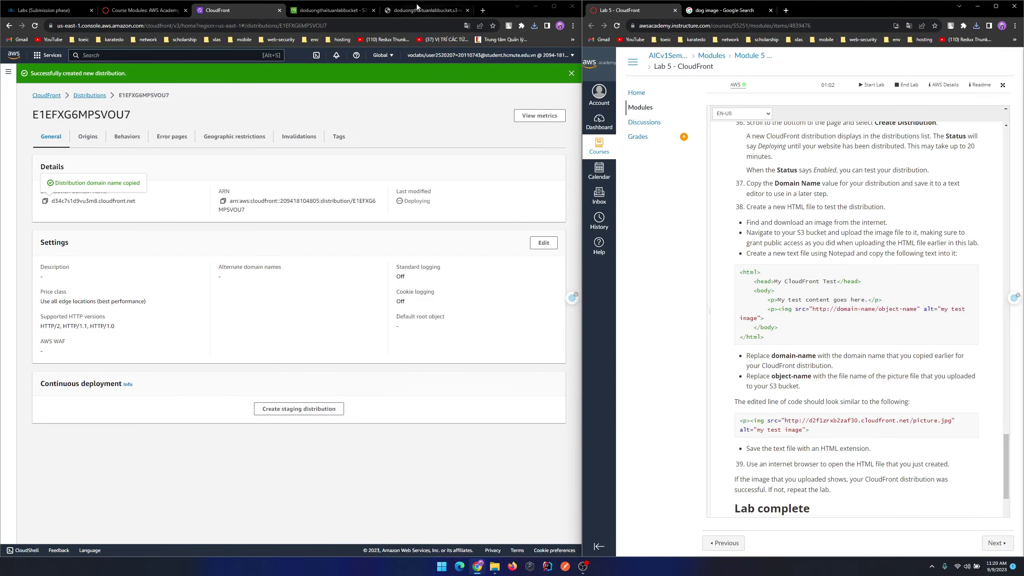
click(329, 9)
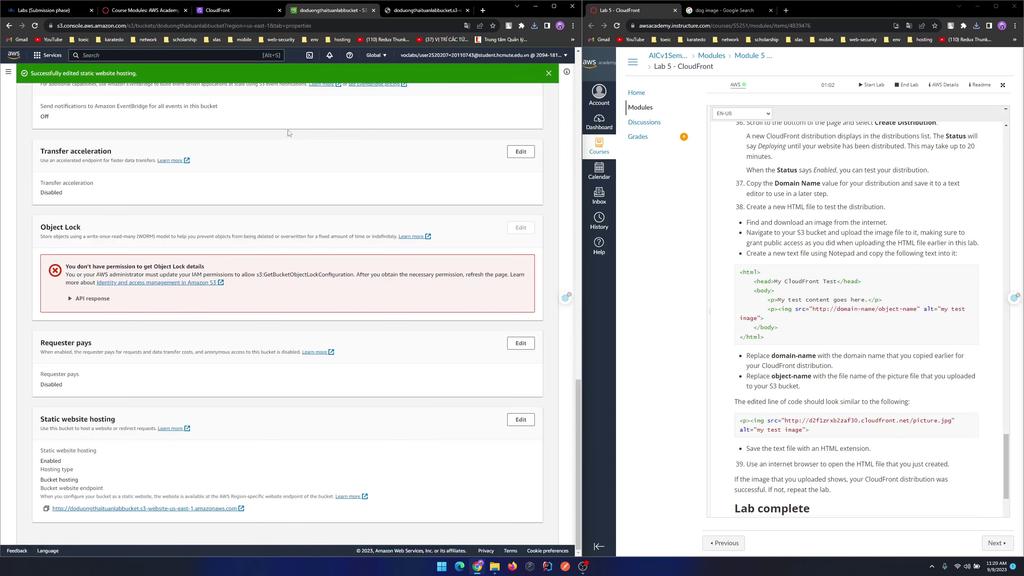
scroll(359, 193, up, 10)
scroll(360, 194, up, 8)
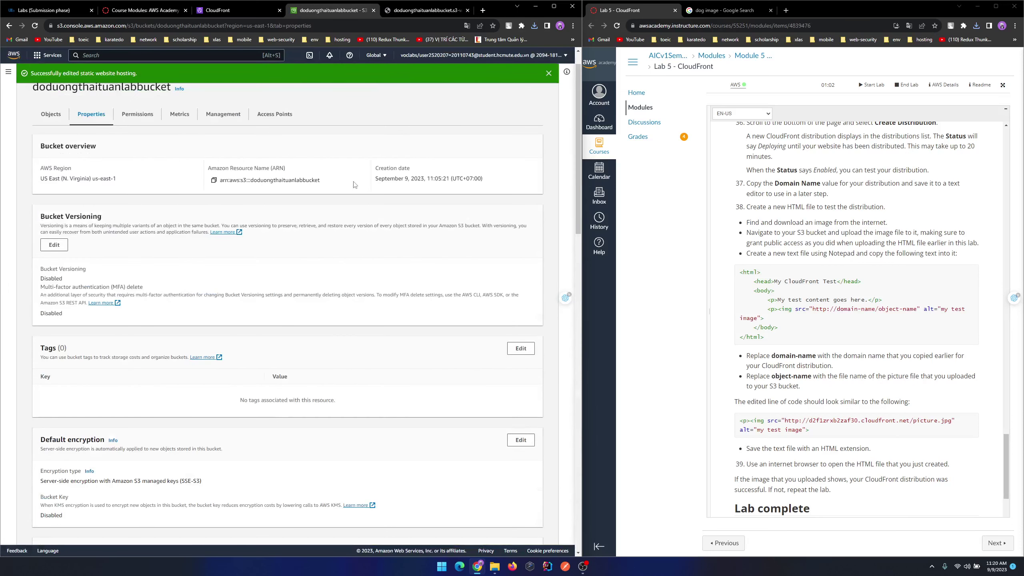
click(51, 144)
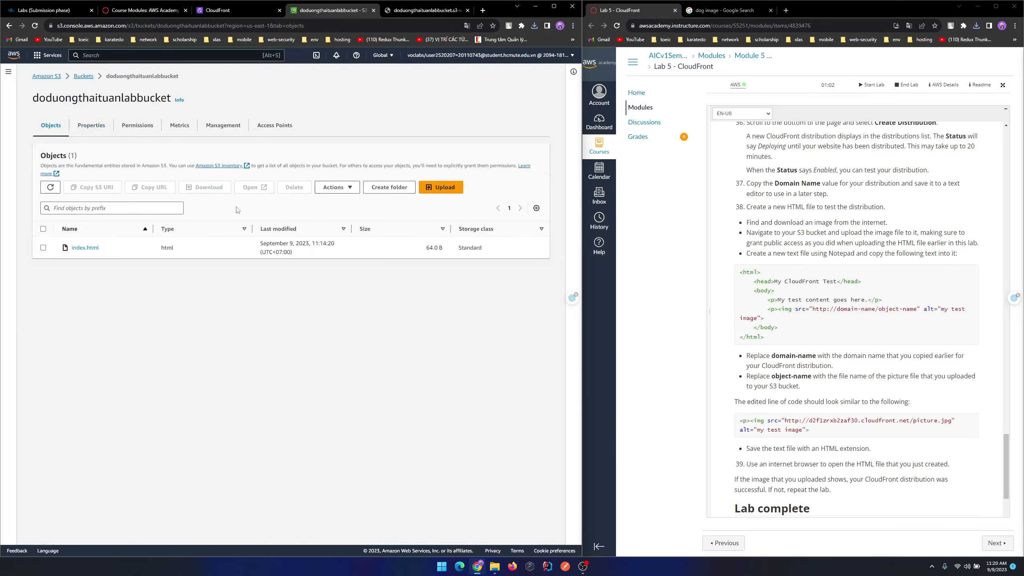
click(444, 187)
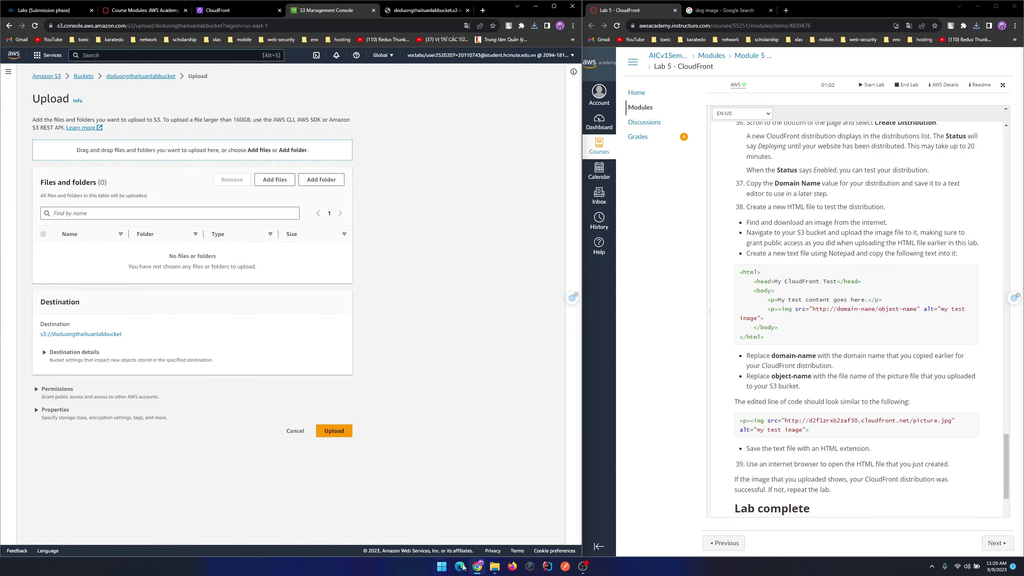
Add download.jpg from the Downloads folder and upload it to the bucket with default permissions and properties
click(495, 567)
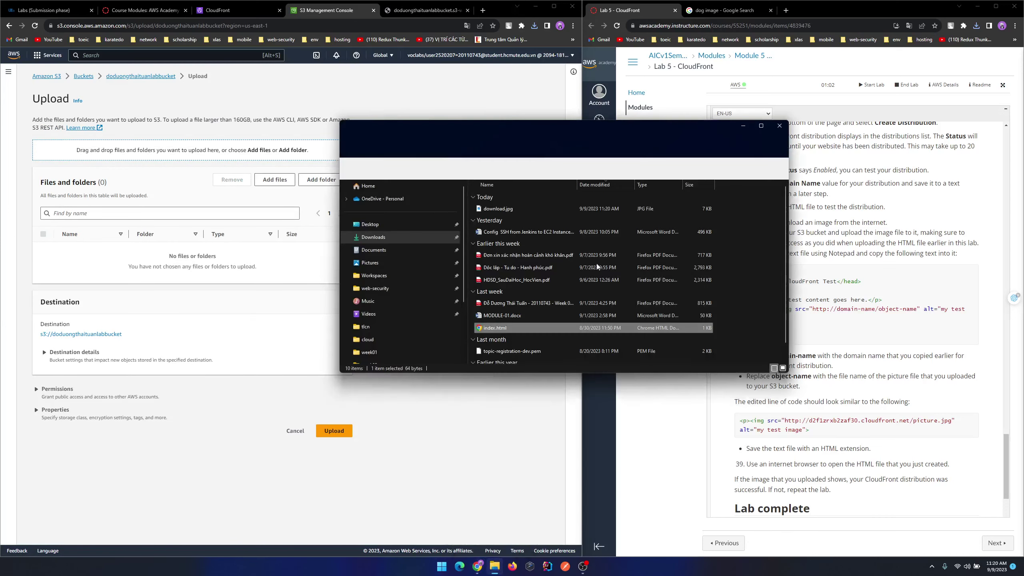
drag(498, 209, 234, 159)
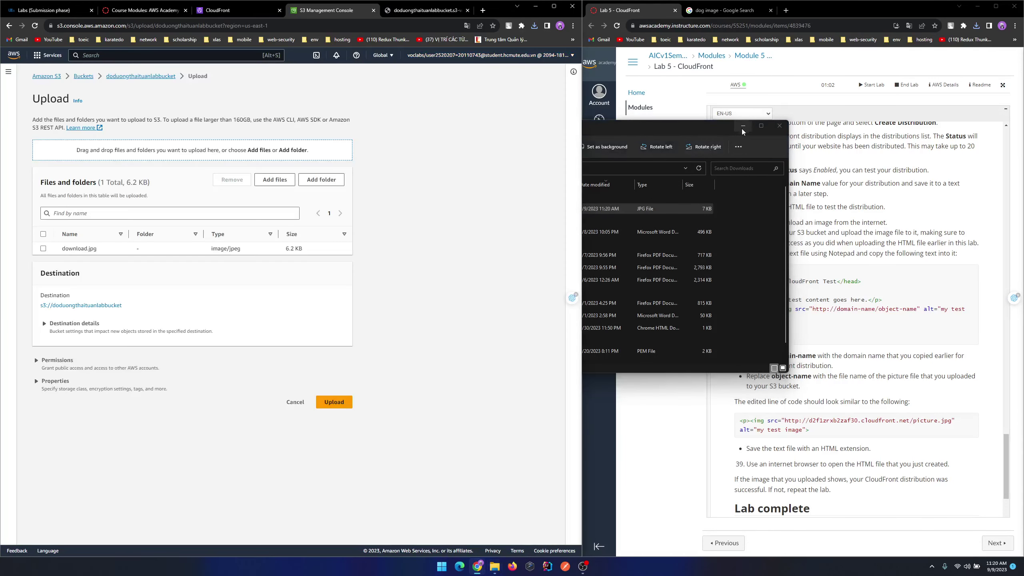
click(744, 126)
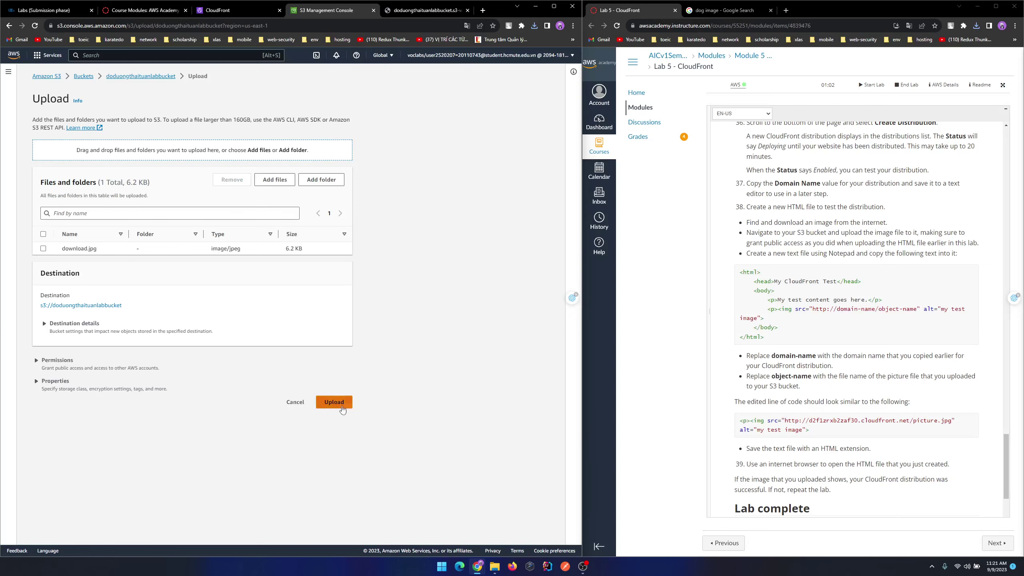
click(326, 403)
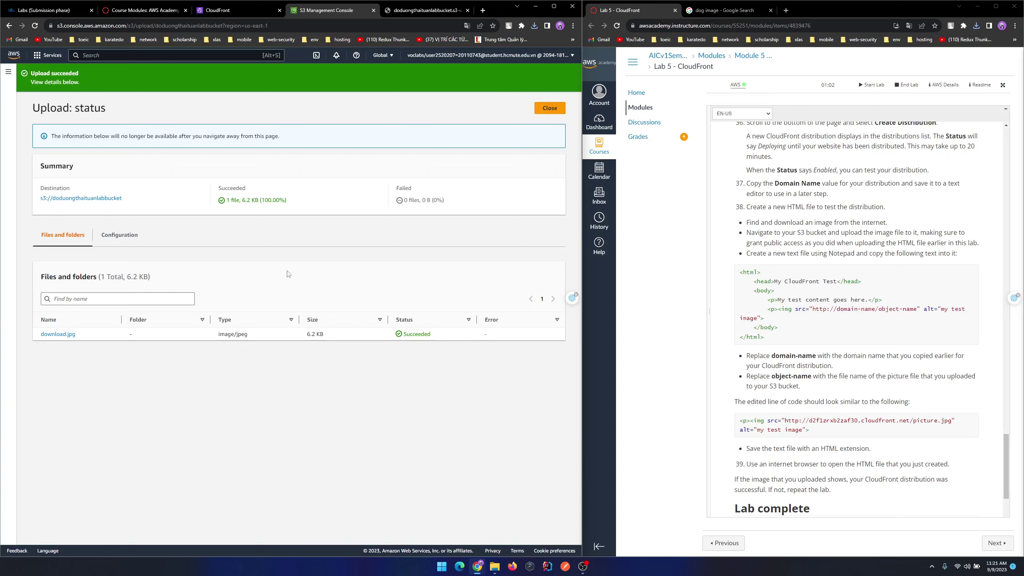
drag(39, 334, 80, 341)
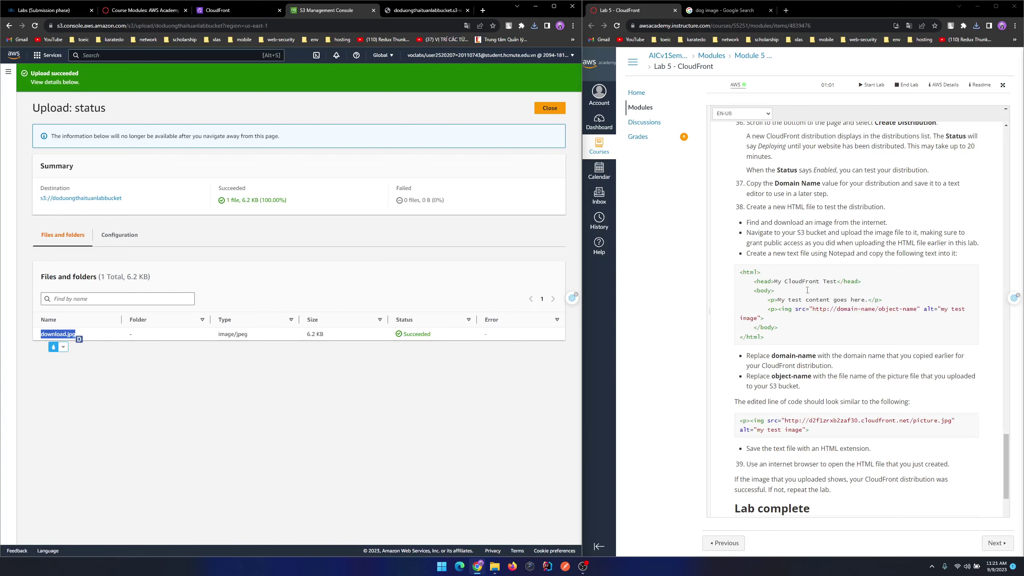
Copy the sample HTML code from the lab instructions and open index.html from the Downloads folder in Notepad++
drag(767, 337, 749, 282)
key(ctrl+c)
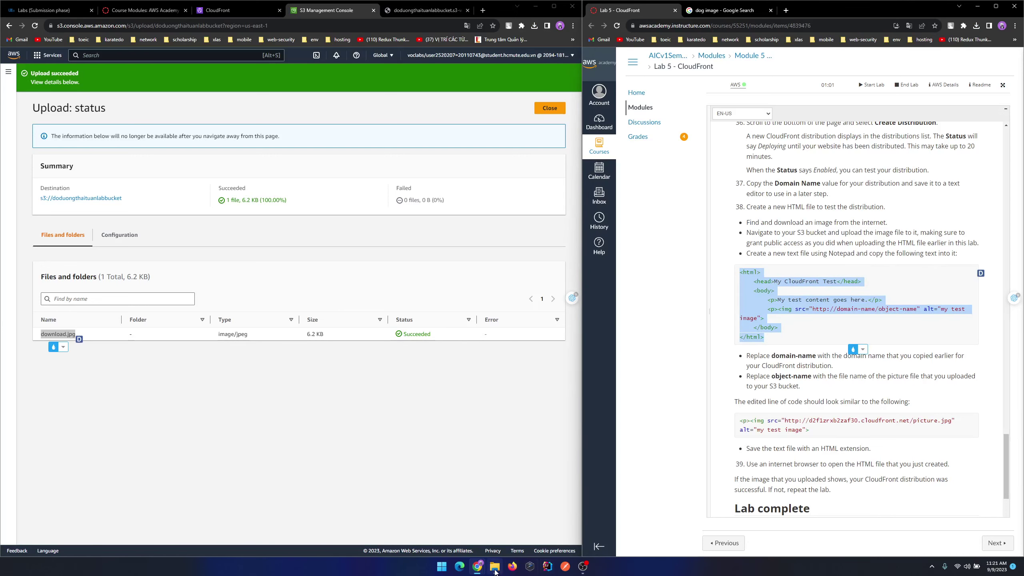
click(494, 566)
double_click(556, 329)
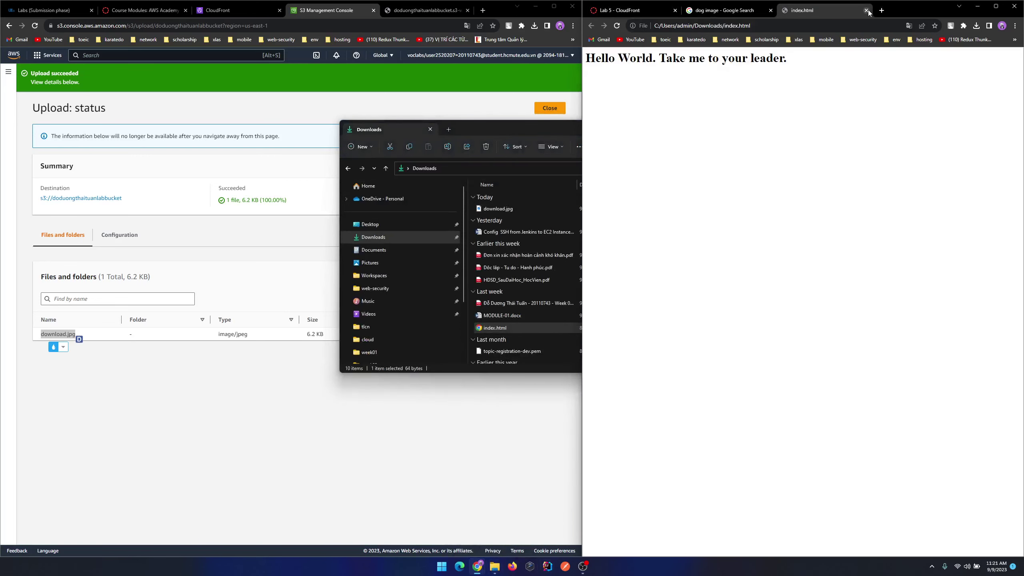
click(868, 10)
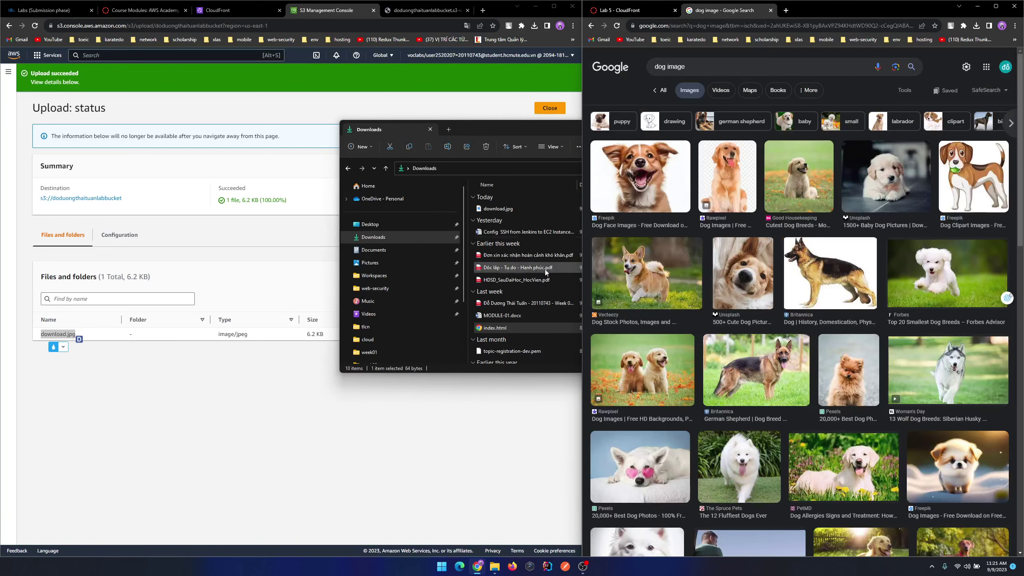
right_click(507, 326)
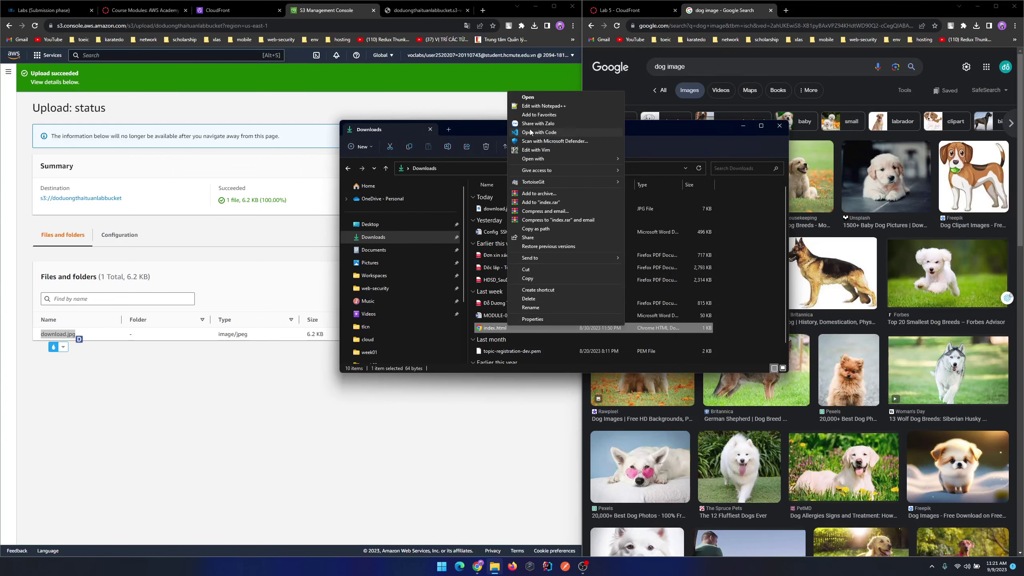
click(536, 106)
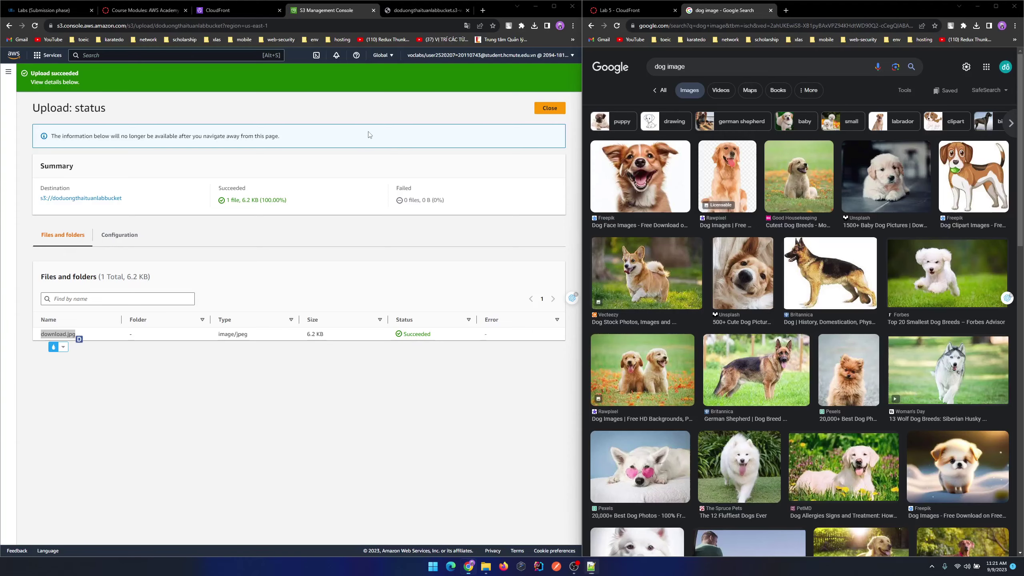
Recopy the lab's sample HTML, replace the entire content of index.html with it, and return to the browser
click(631, 10)
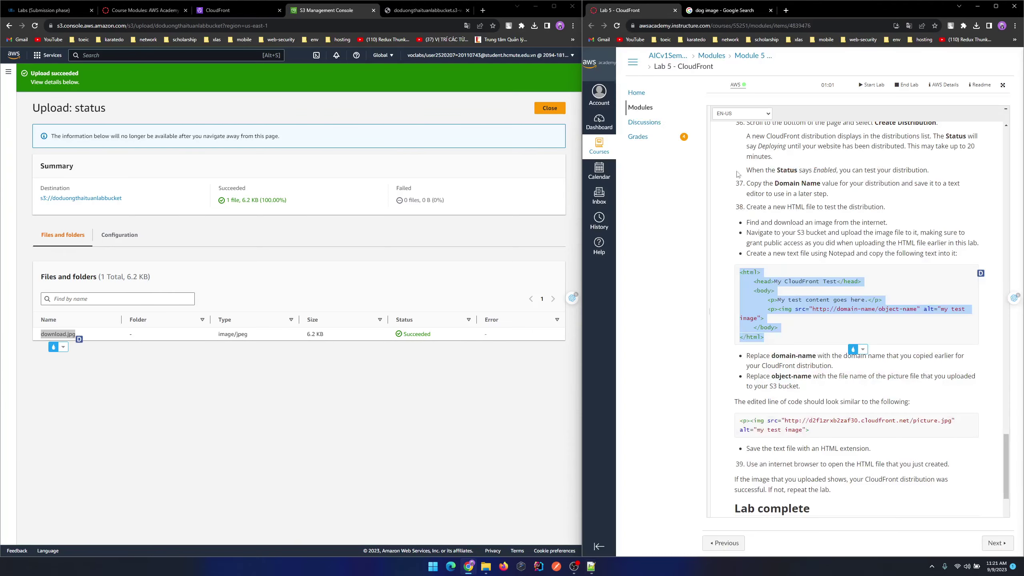
right_click(759, 288)
click(772, 296)
key(alt+Tab)
drag(145, 84, 18, 45)
key(ctrl+v)
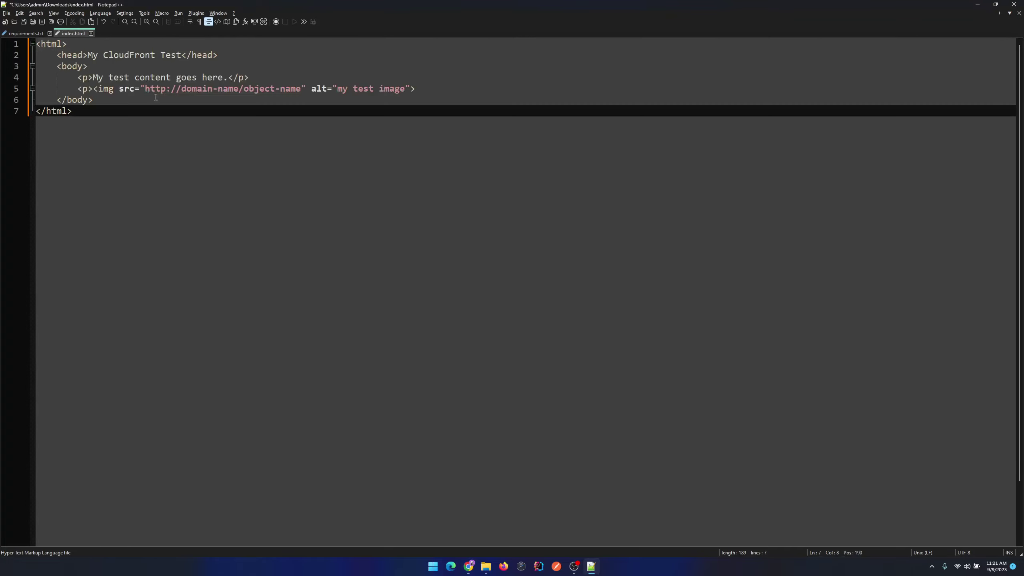
key(alt+Tab)
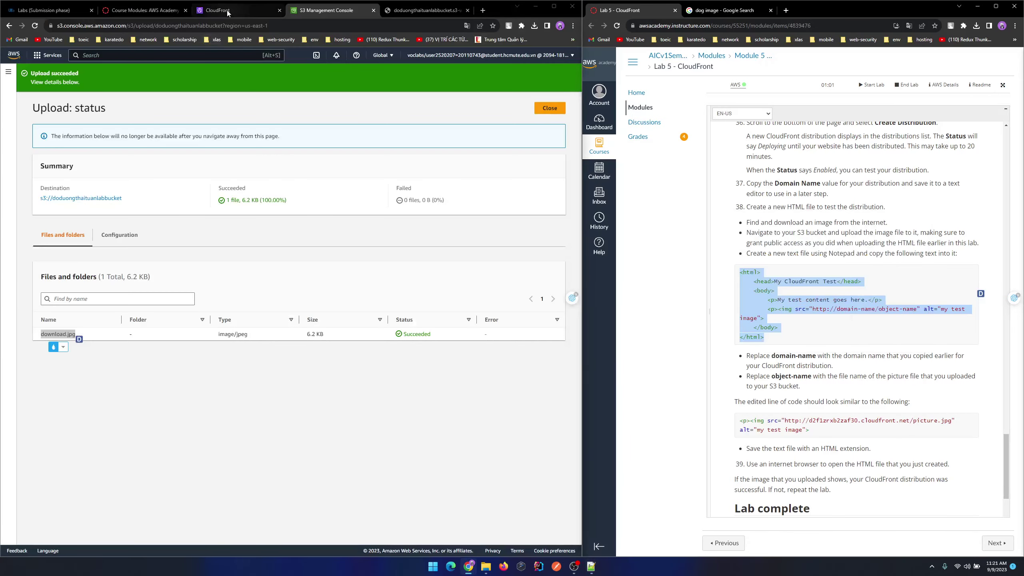
Copy the domain name from the CloudFront distribution's details and switch to index.html in Notepad++
click(225, 10)
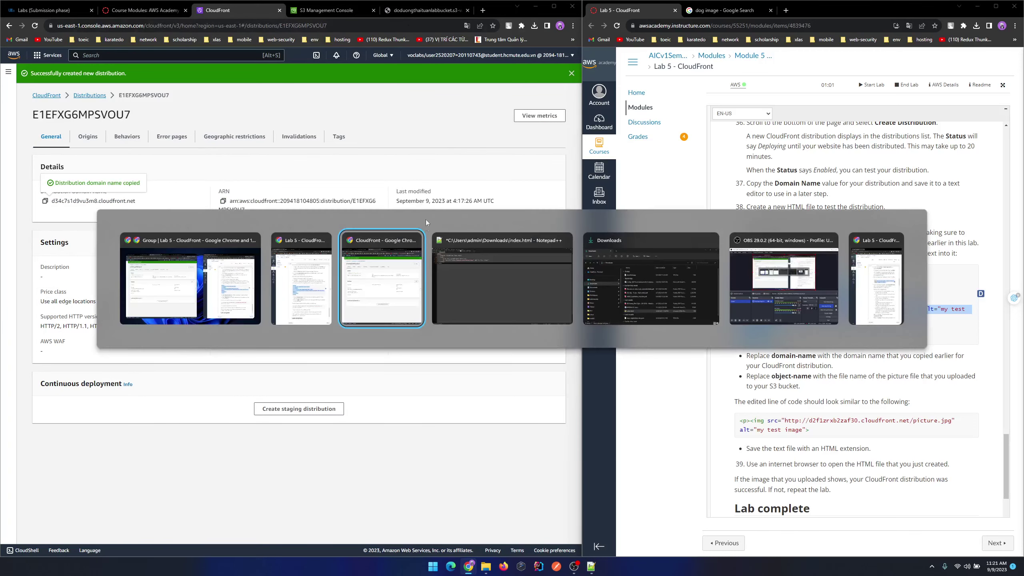
key(alt+Tab)
click(146, 89)
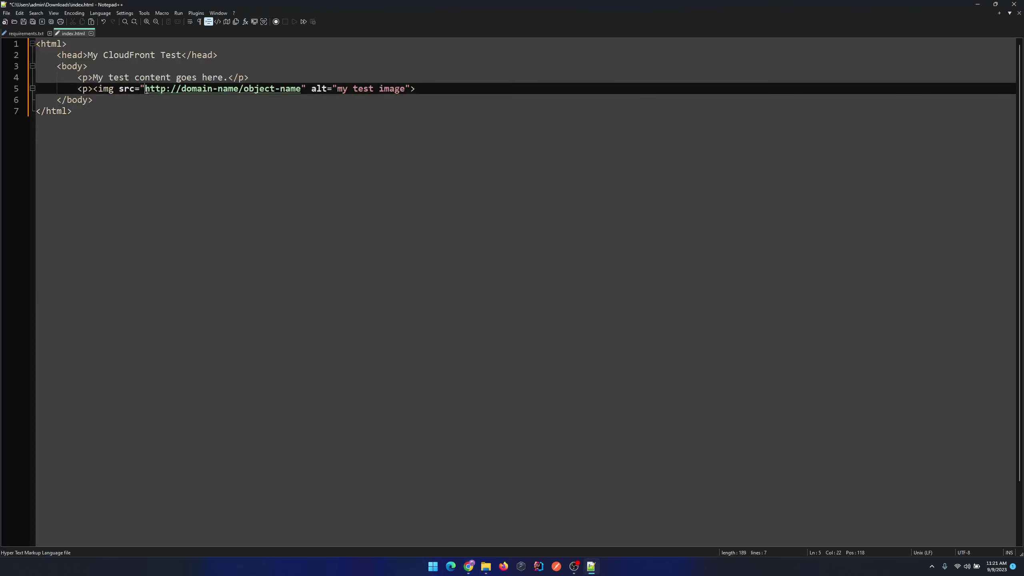
drag(146, 88, 301, 89)
click(297, 130)
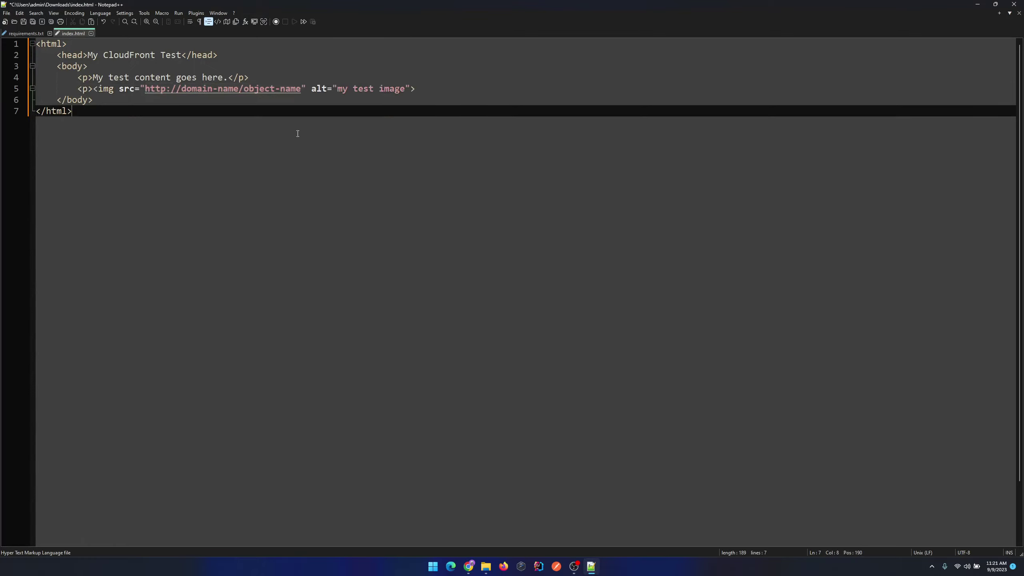
click(238, 90)
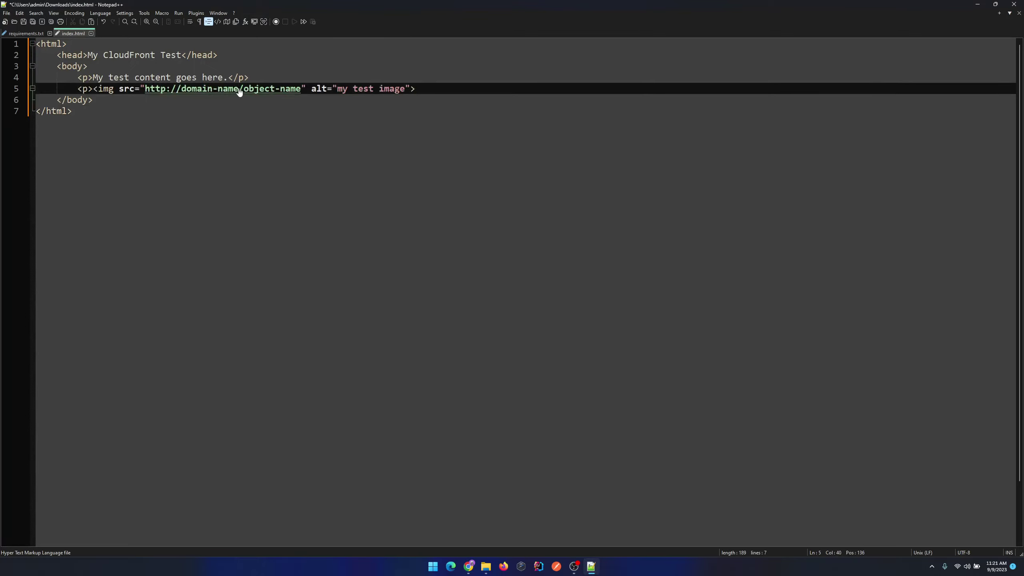
drag(240, 90, 183, 90)
text(https://d34c7s1d9vu3m8.cloudfront.net)
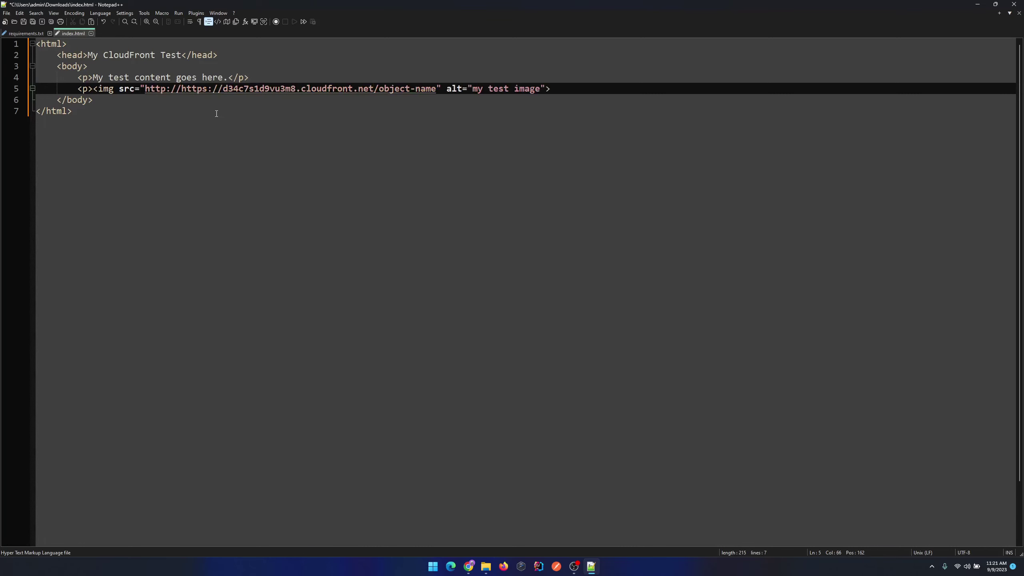
key(ctrl+z)
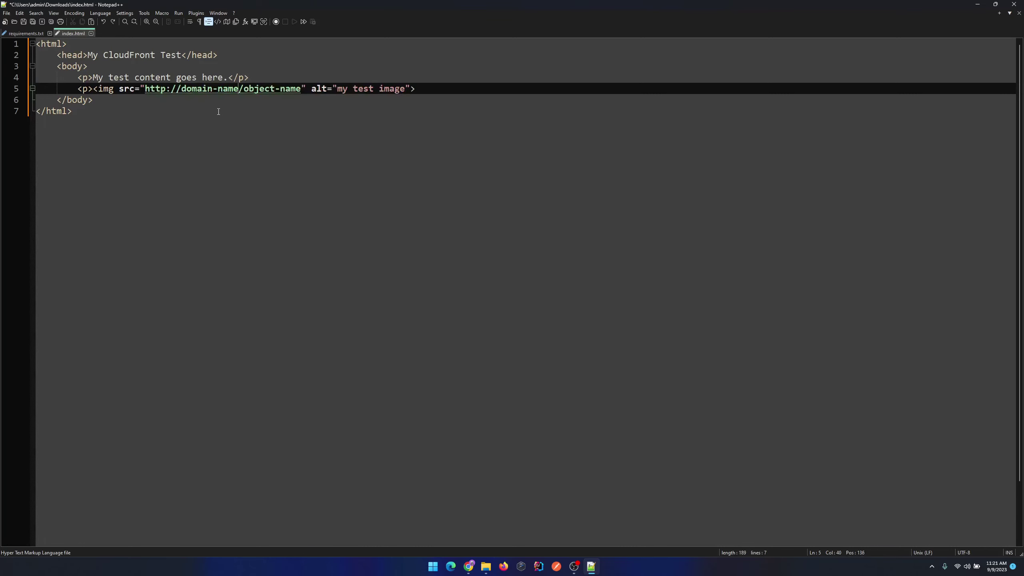
key(alt+Tab)
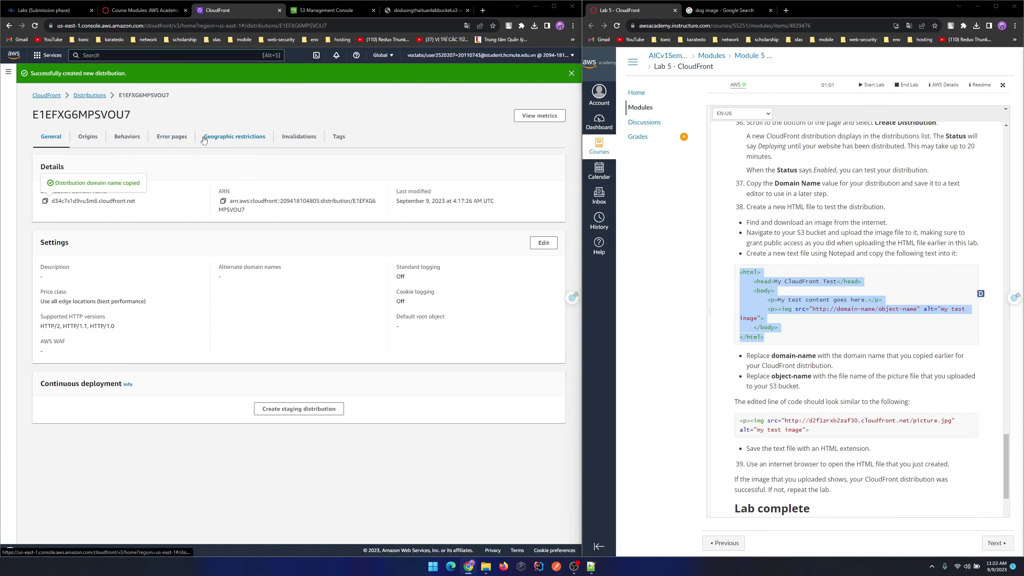
key(alt+Tab)
key(alt+Tab)
key(alt+Tab)
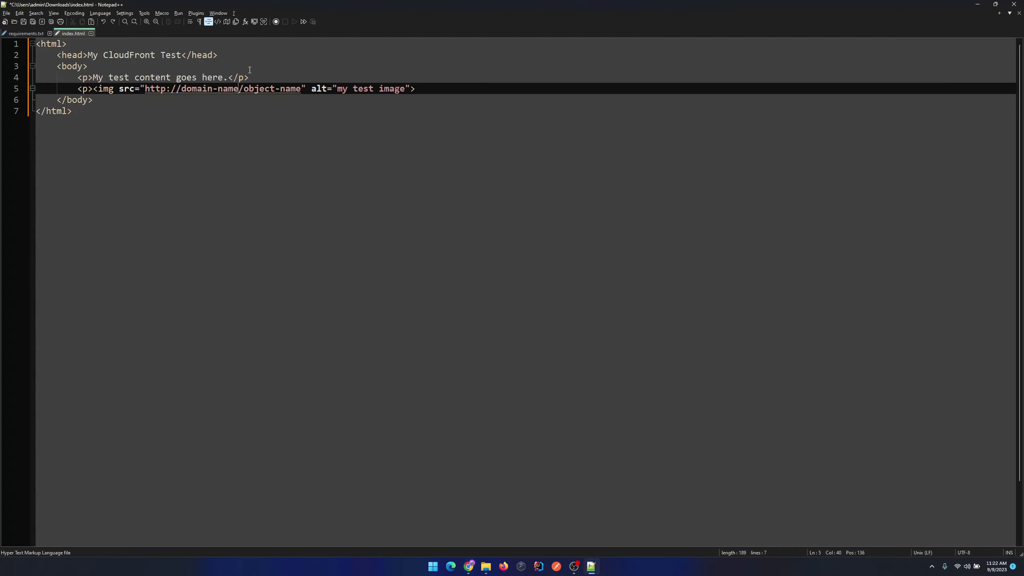
double_click(149, 88)
drag(174, 89, 237, 93)
text(https://d34c7s1d9vu3m8.cloudfront.net)
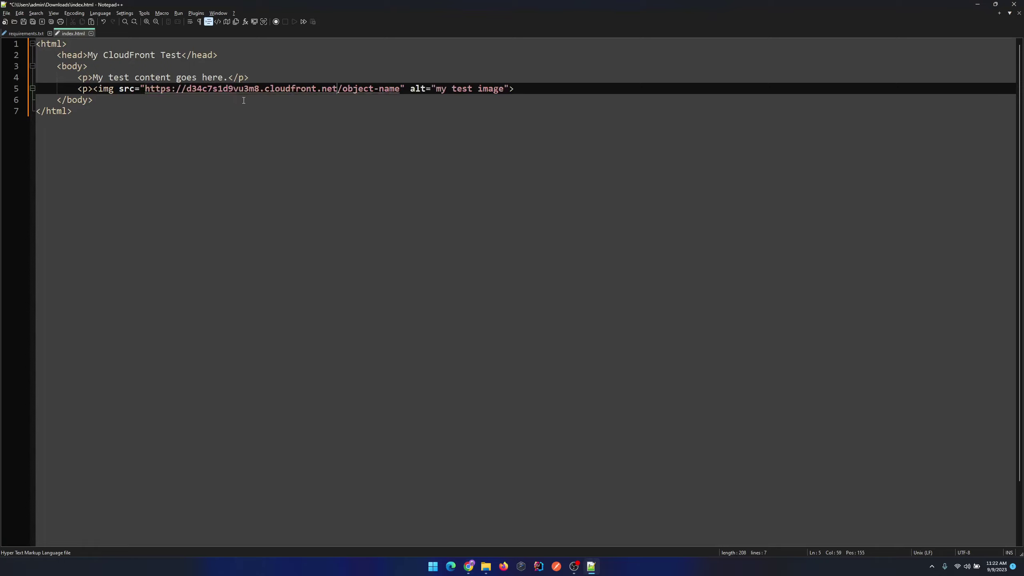
double_click(169, 89)
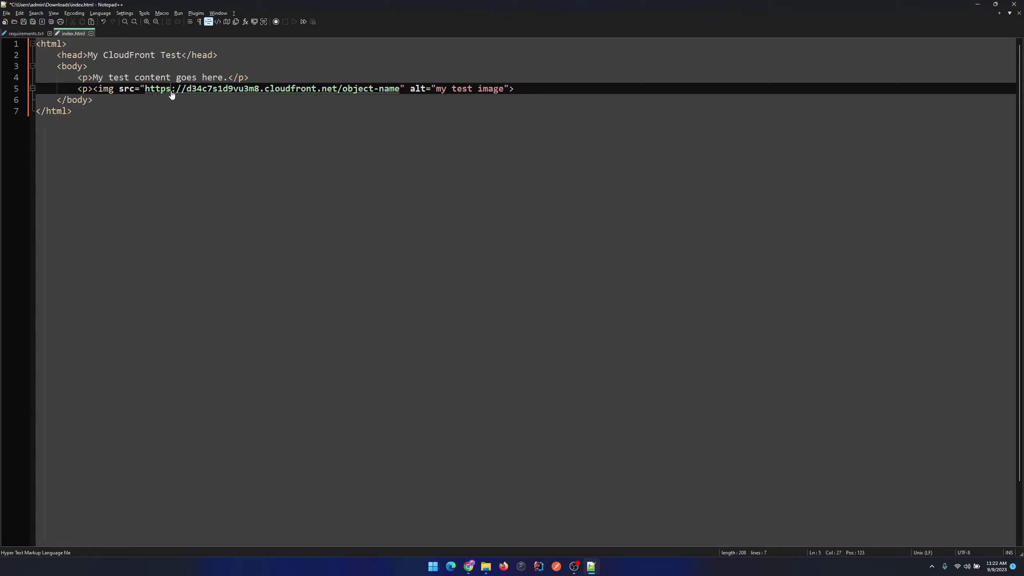
click(172, 90)
key(alt+Tab)
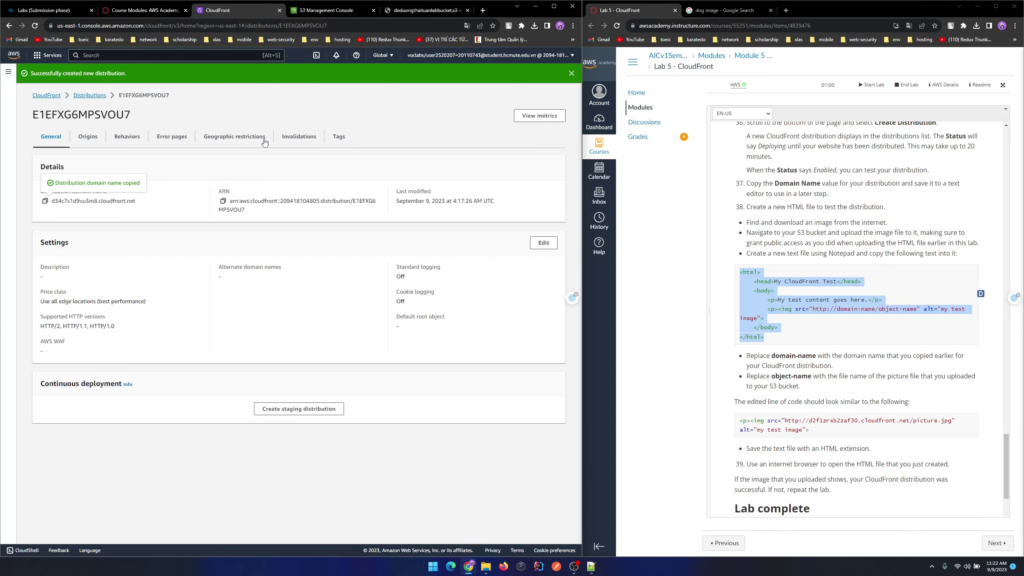
click(483, 10)
text(https://d34c7s1d9vu3m8.cloudfront.net)
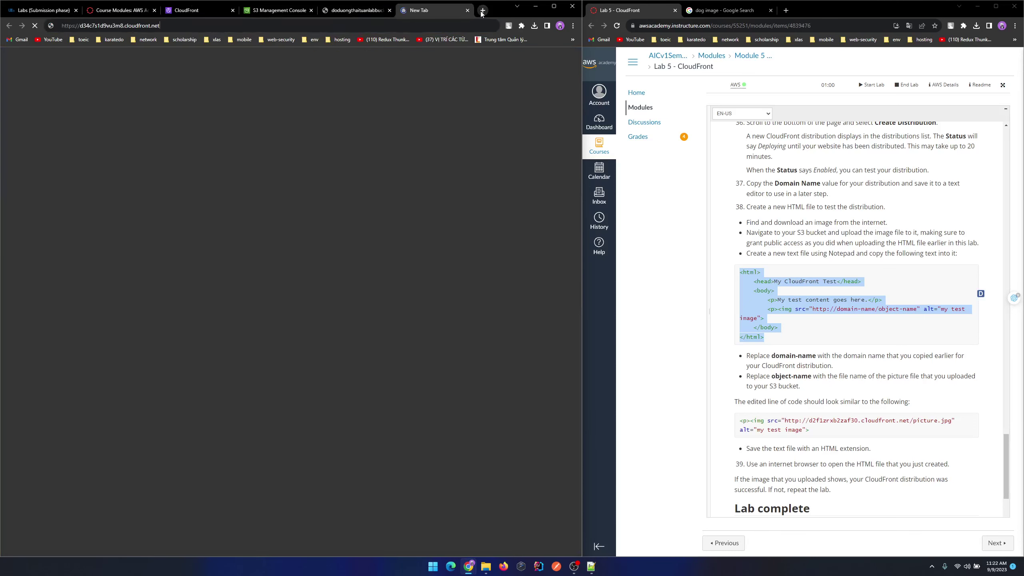
key(Return)
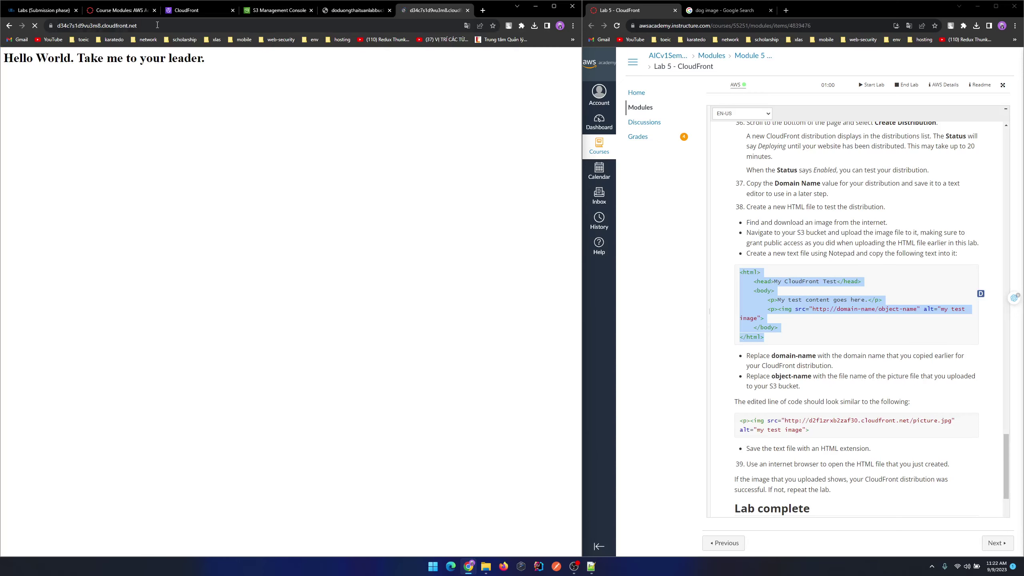
click(157, 25)
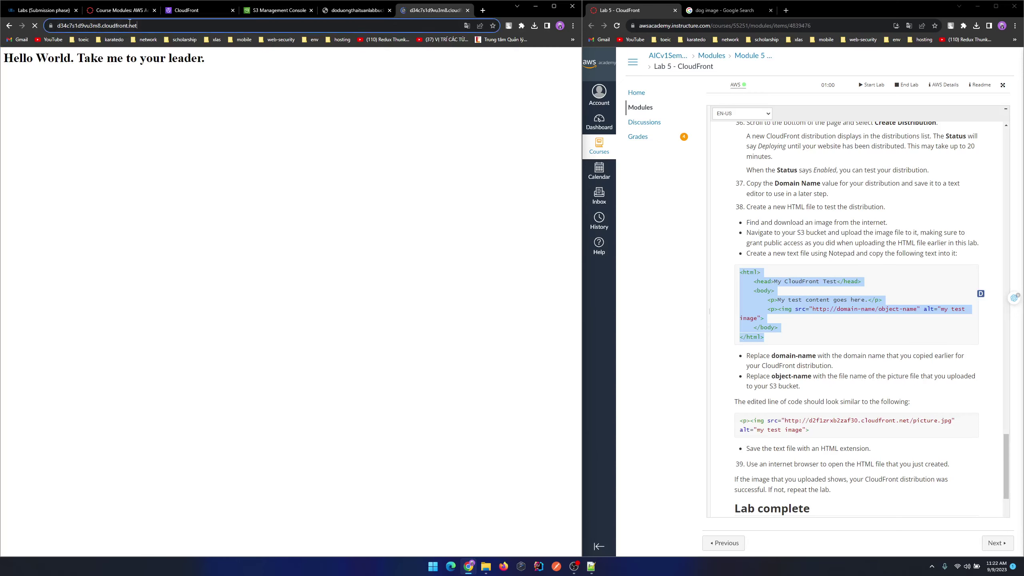
click(107, 155)
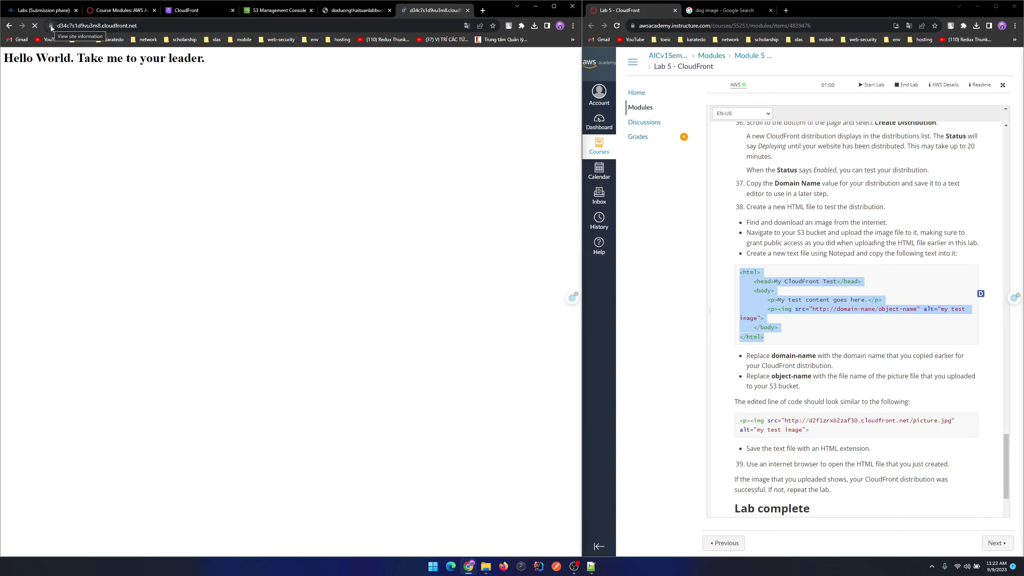
Restore https in the image source of index.html and replace object-name with download.jpg
key(alt+Tab)
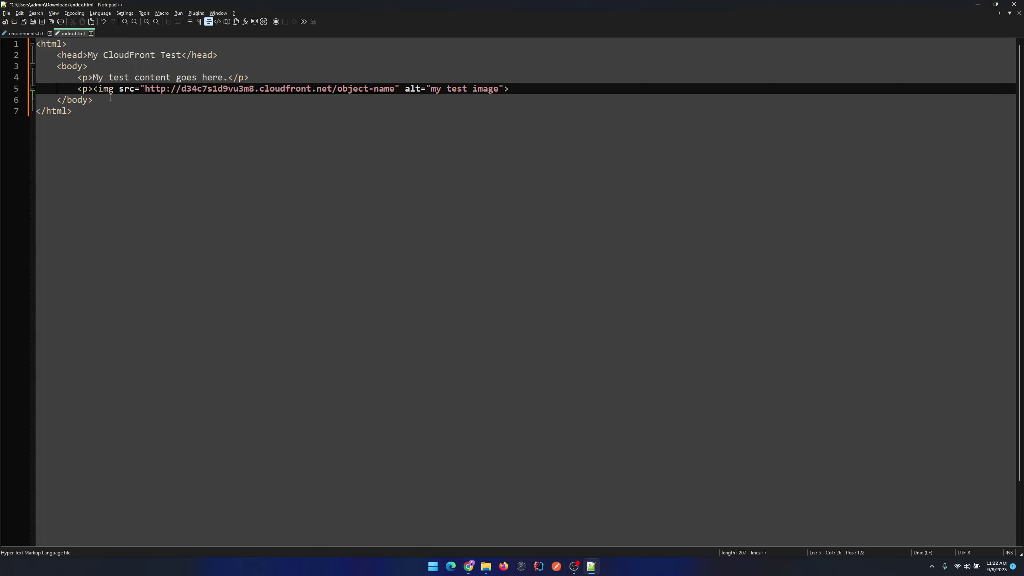
text(s)
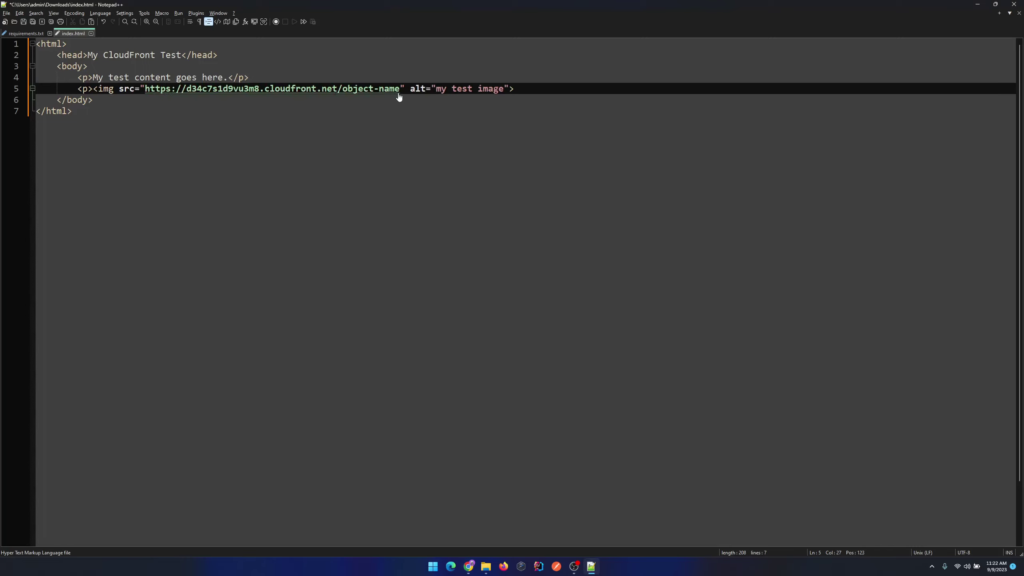
drag(399, 88, 342, 90)
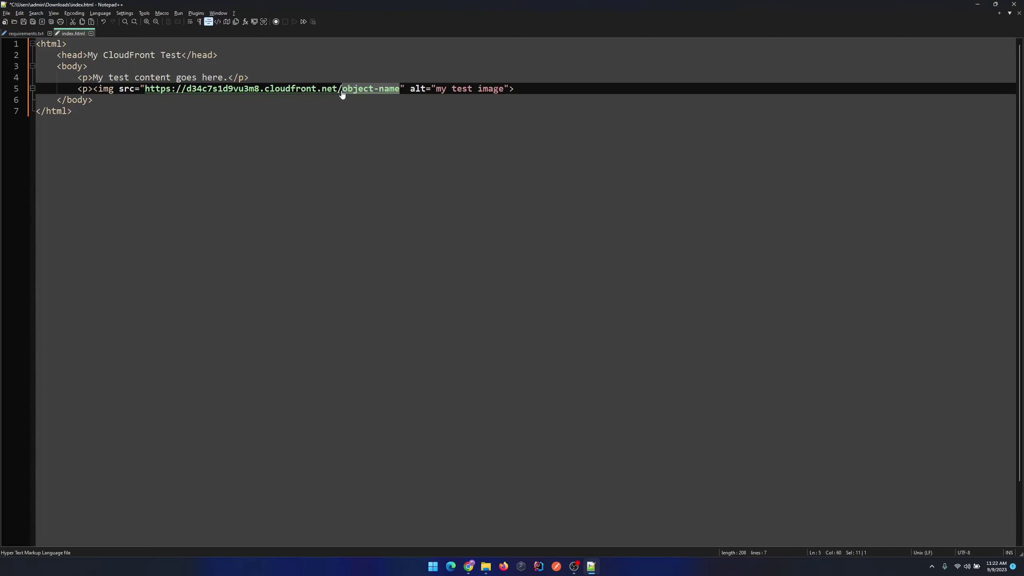
key(BackSpace)
key(alt+Tab)
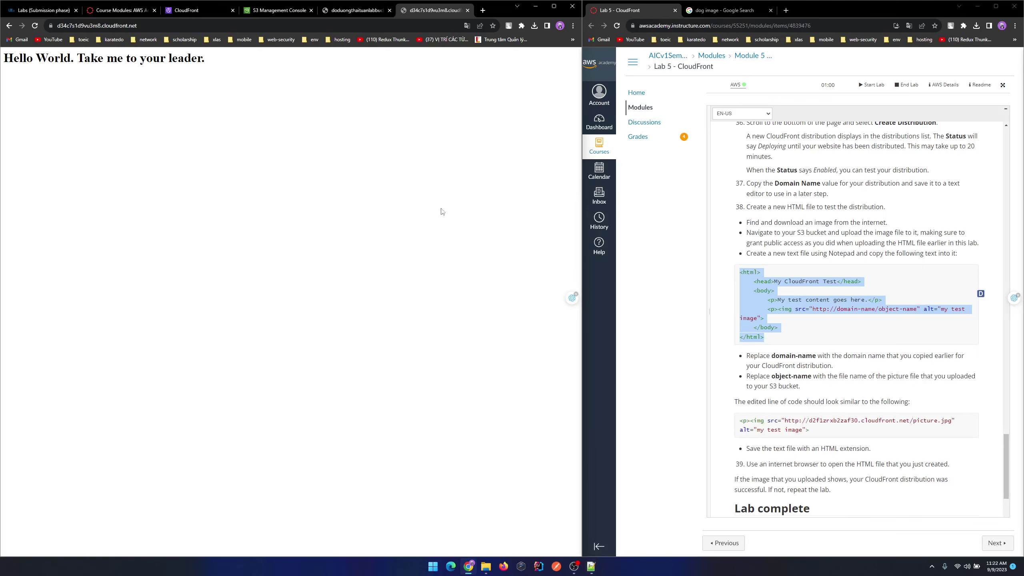
key(alt+Tab)
text(down)
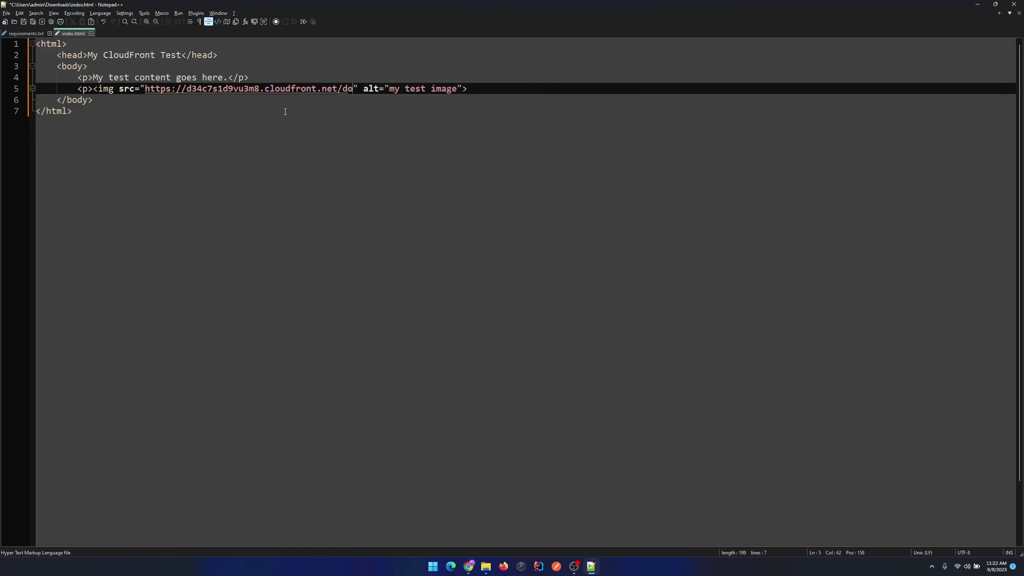
text(load.)
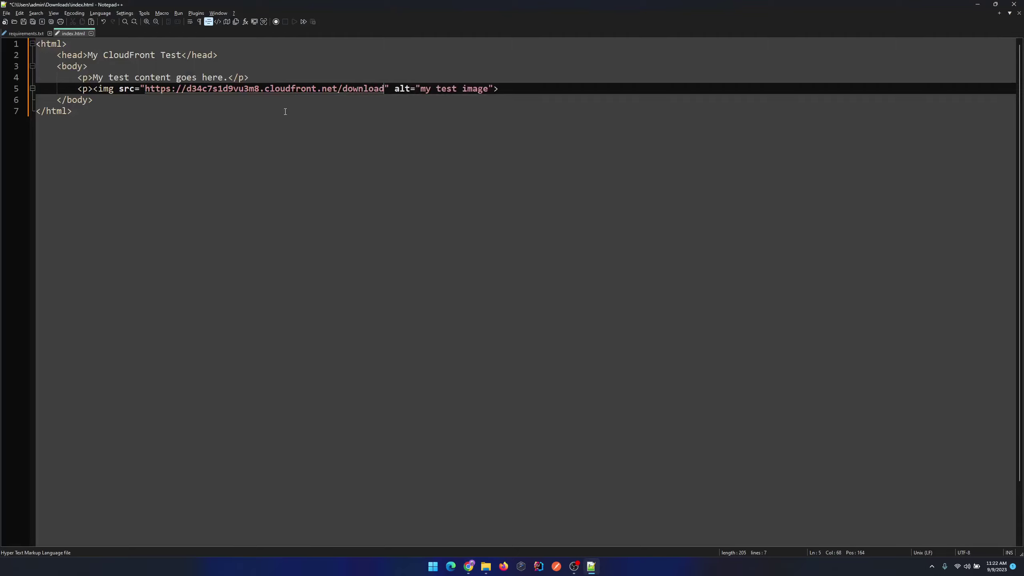
text(jp)
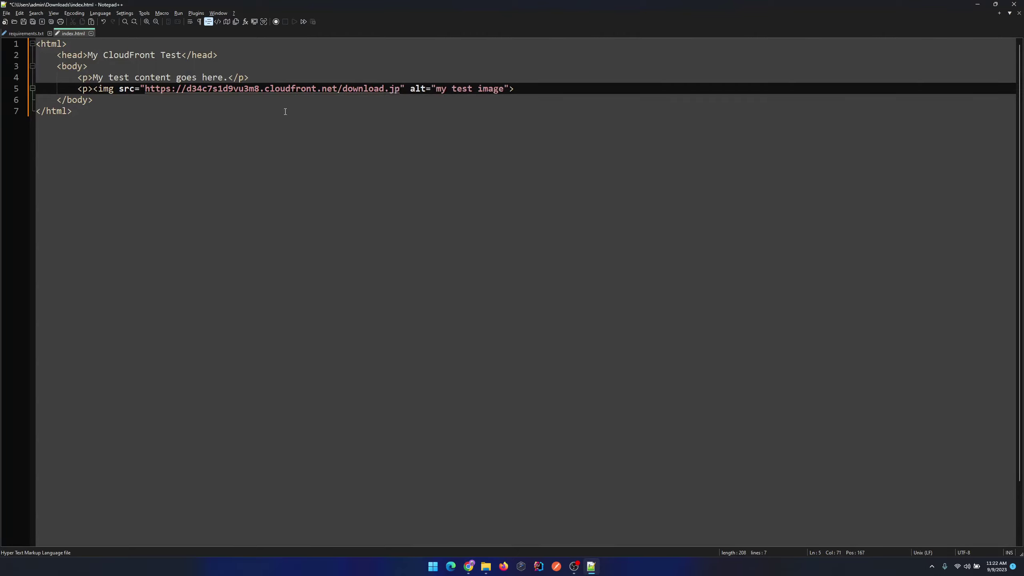
text(g)
Copy the image path from index.html, append it to the CloudFront address in the browser, and load it
click(286, 89)
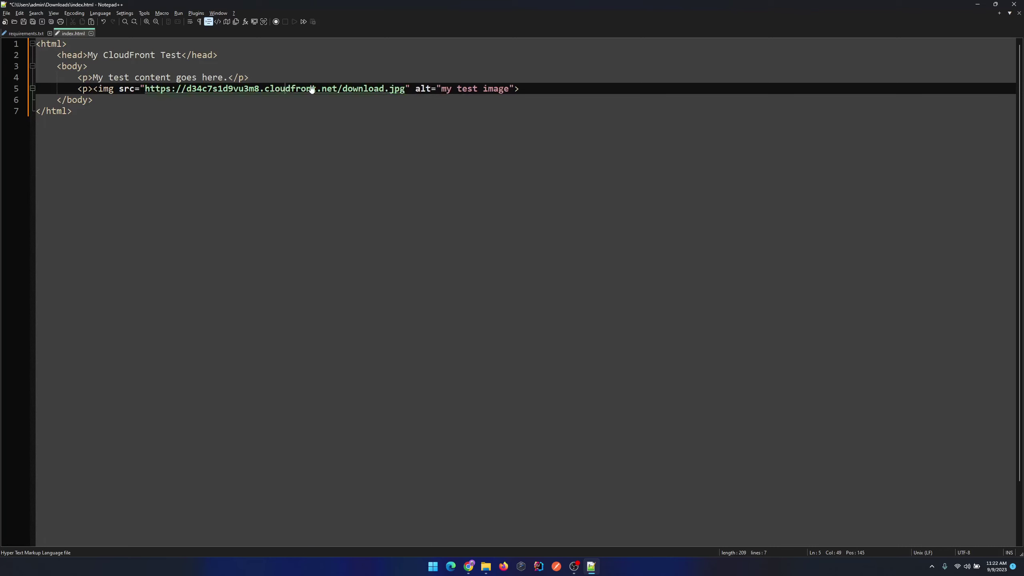
key(alt+Tab)
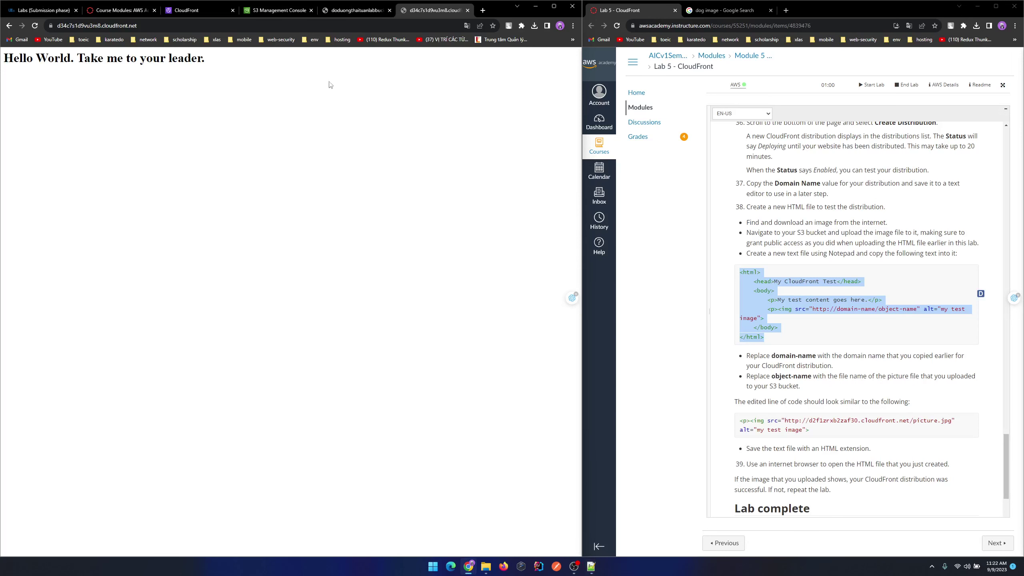
key(alt+Tab)
click(338, 89)
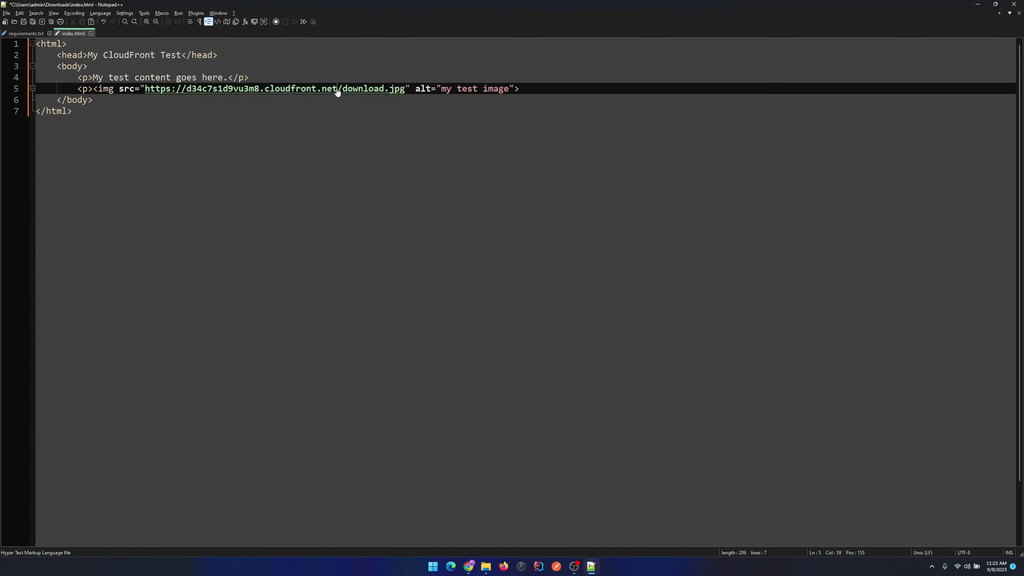
key(alt+Tab)
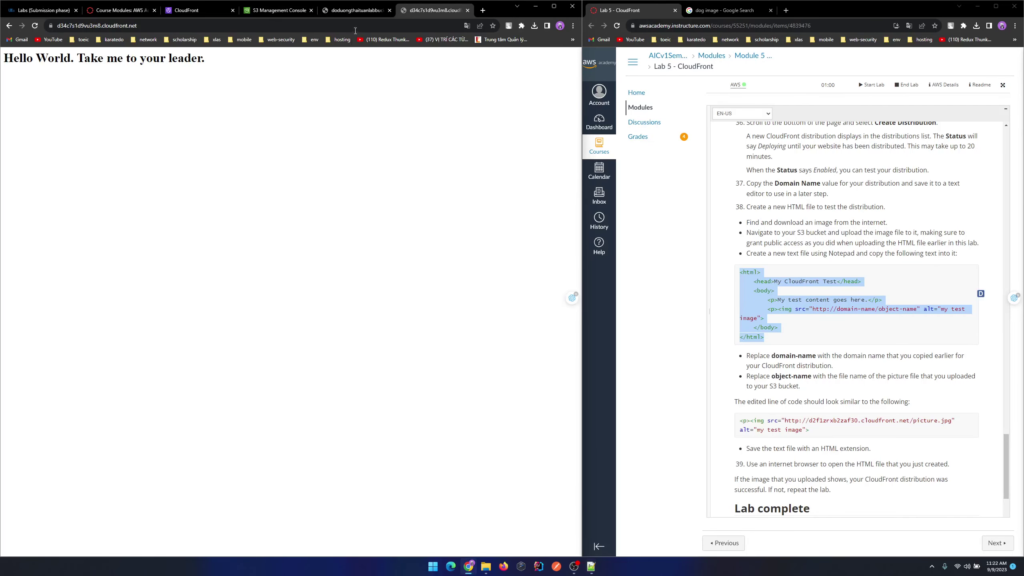
click(349, 26)
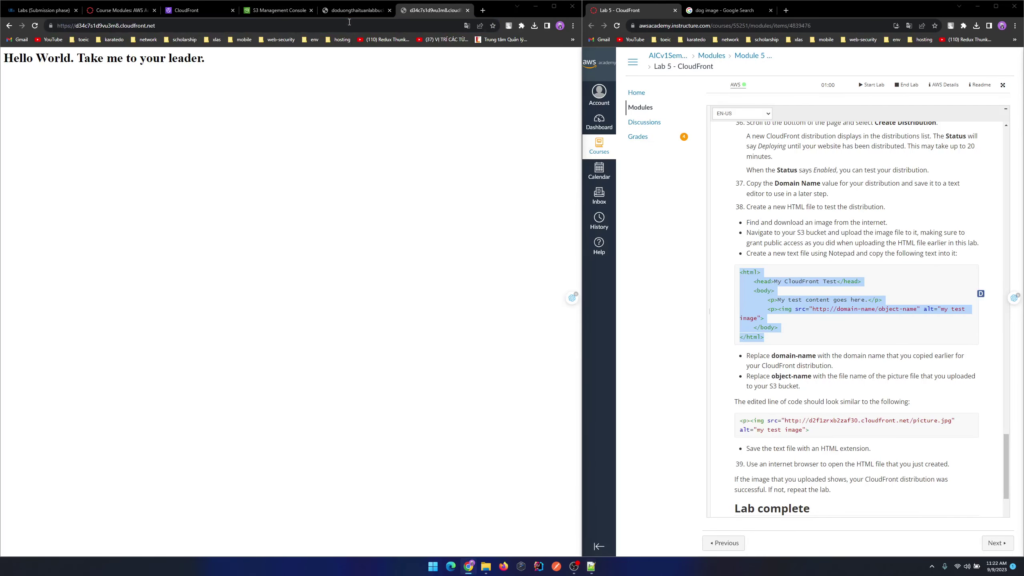
key(alt+Tab)
drag(405, 90, 341, 89)
key(ctrl+c)
key(alt+Tab)
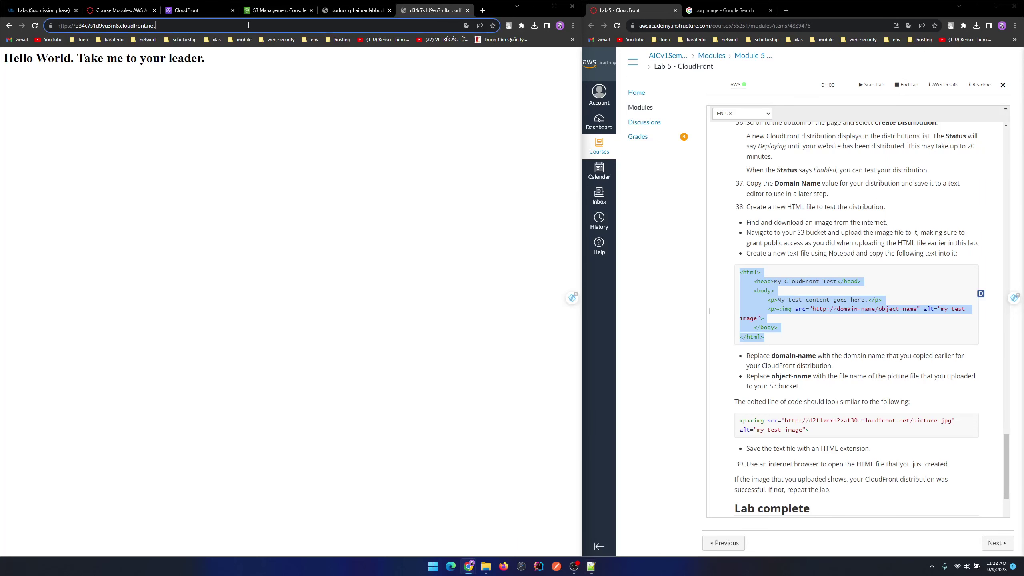
key(ctrl+v)
key(Return)
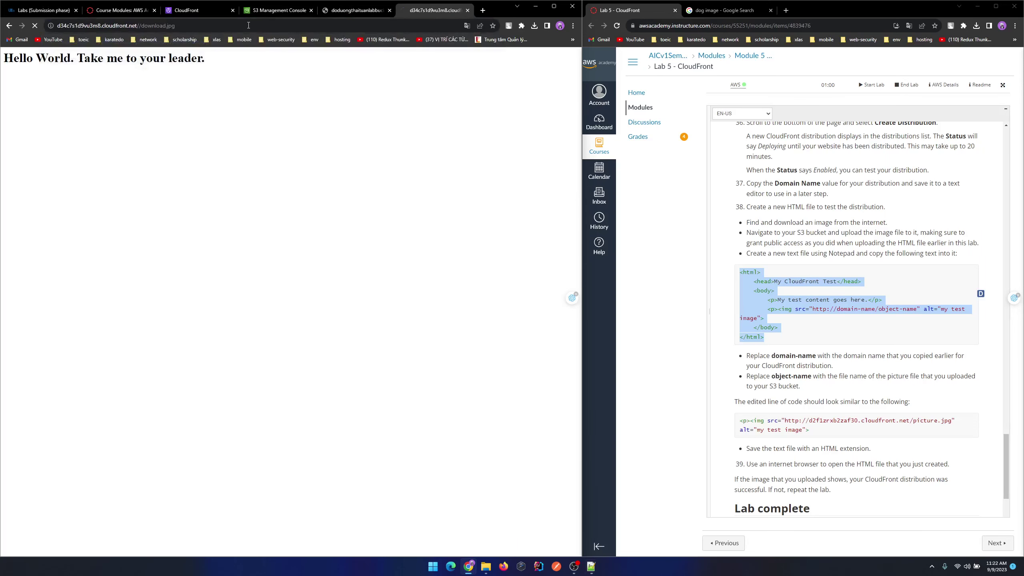
Remove the extra slash from the address and load d34c7s1d9vu3m8.cloudfront.net/download.jpg
click(157, 26)
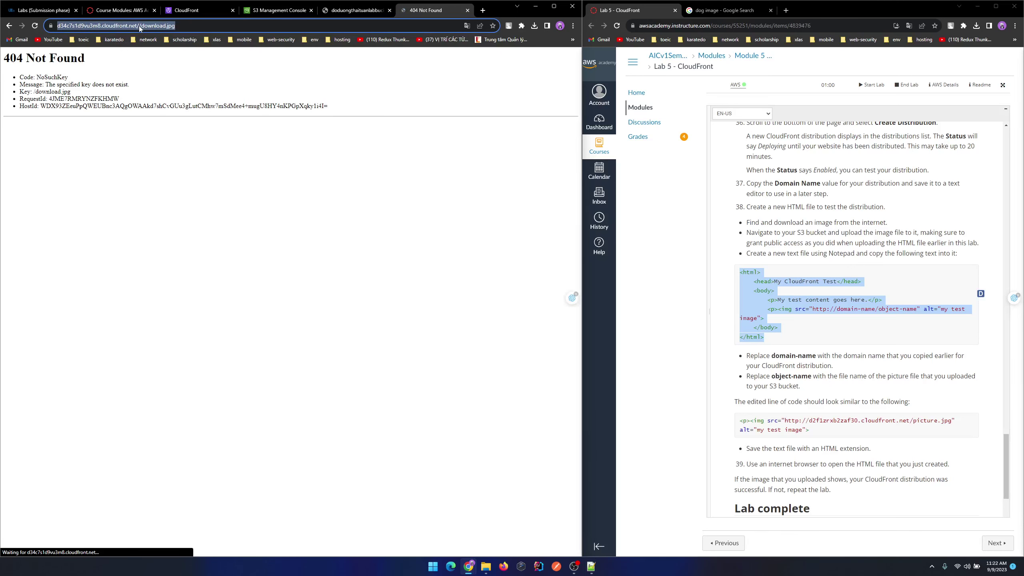
click(157, 26)
key(BackSpace)
key(Return)
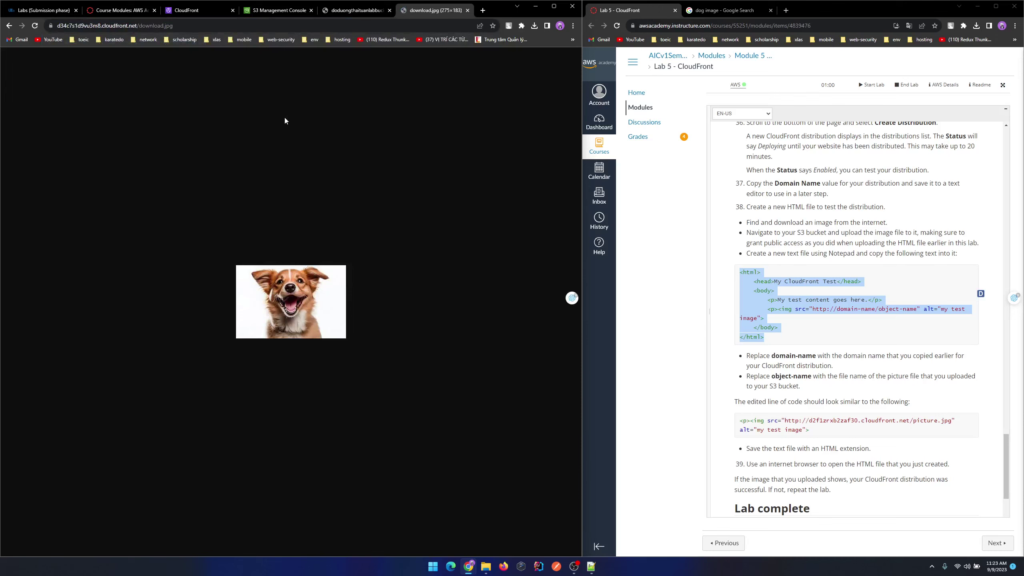
Close the image's browser tab and review the remaining lab instructions through the Lab complete section
click(468, 10)
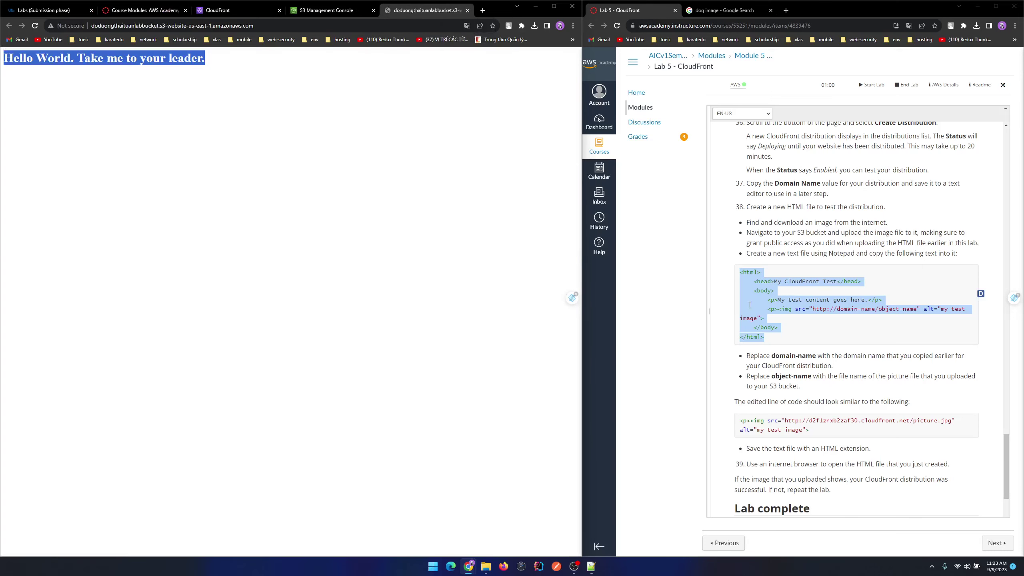
right_click(760, 292)
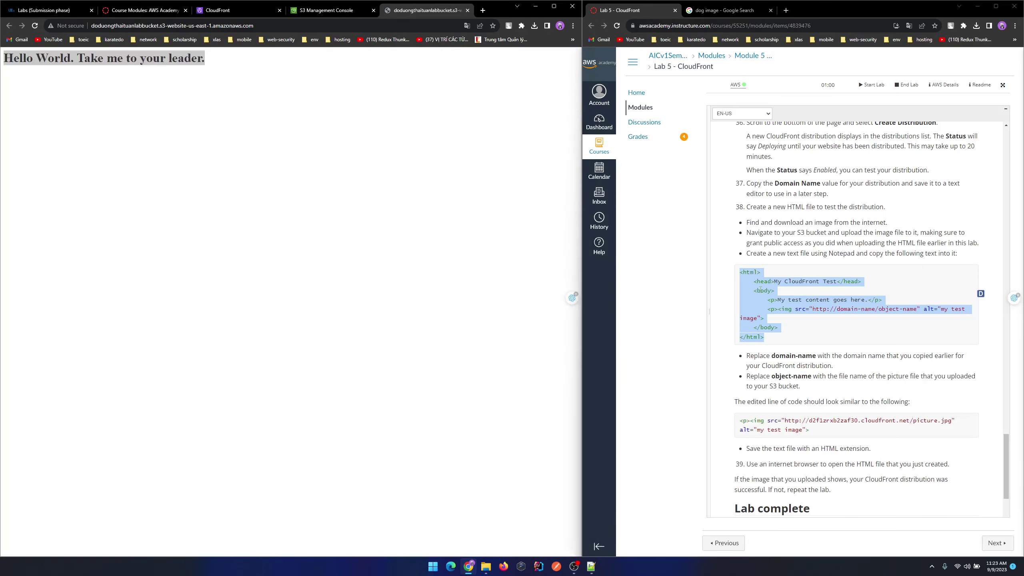
click(490, 133)
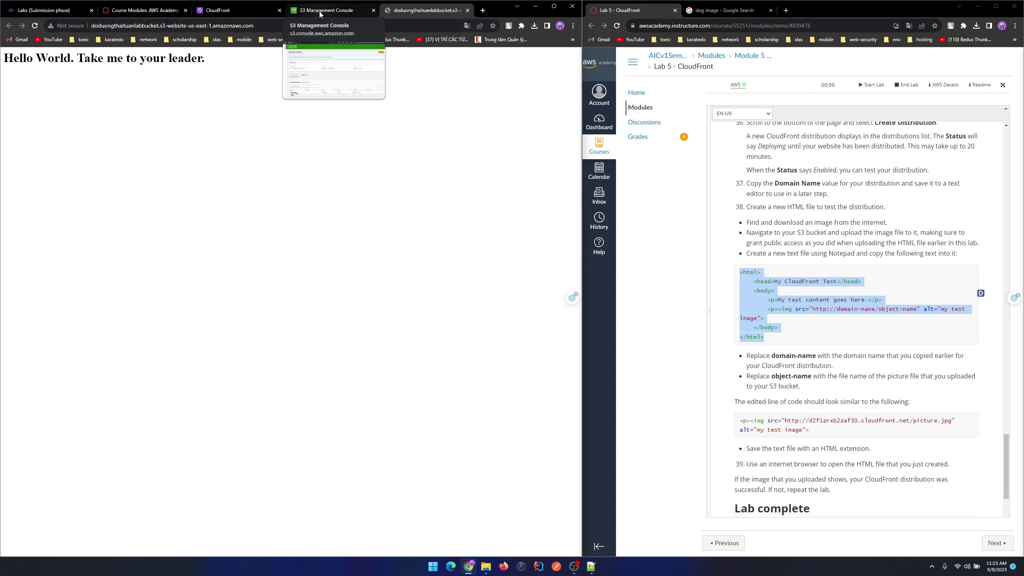
scroll(840, 368, down, 3)
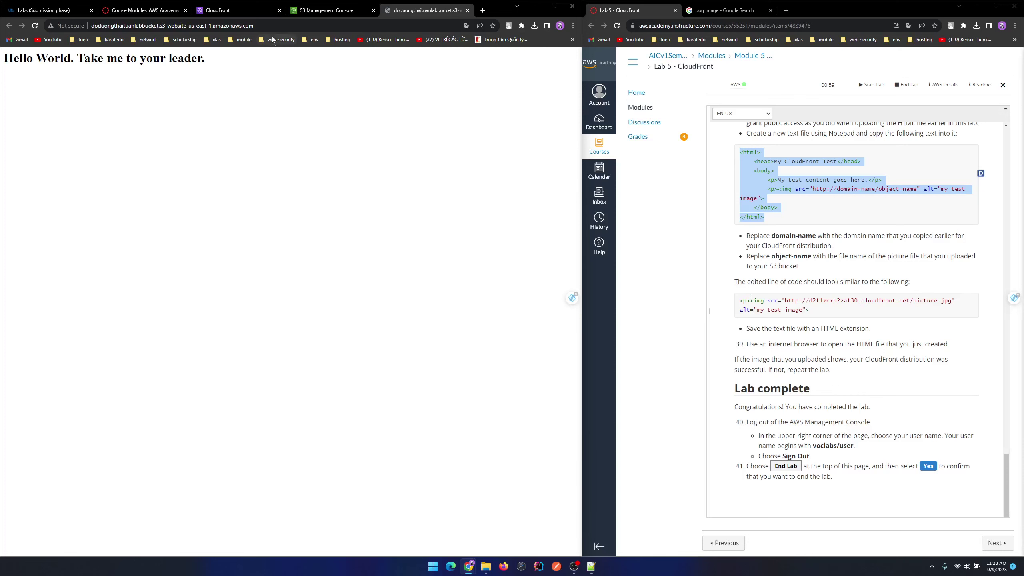
Close the upload status page in the S3 console and open the index.html object from the bucket
click(328, 10)
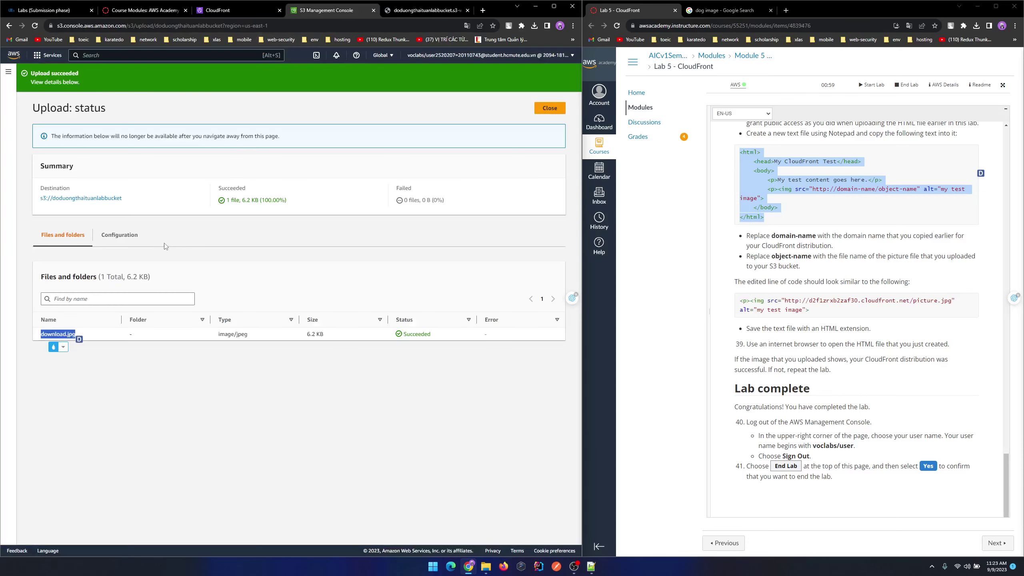
click(547, 110)
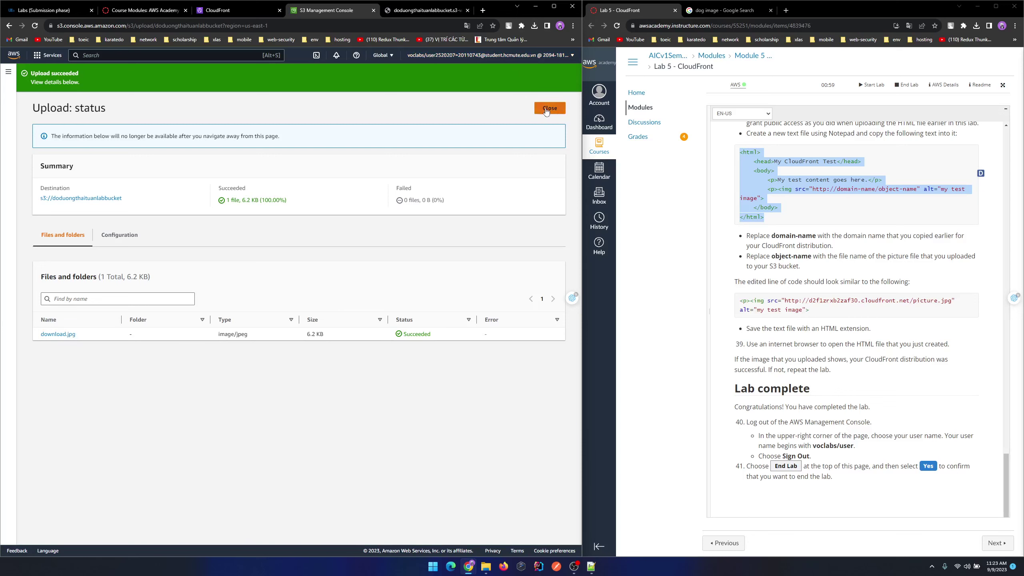
click(546, 111)
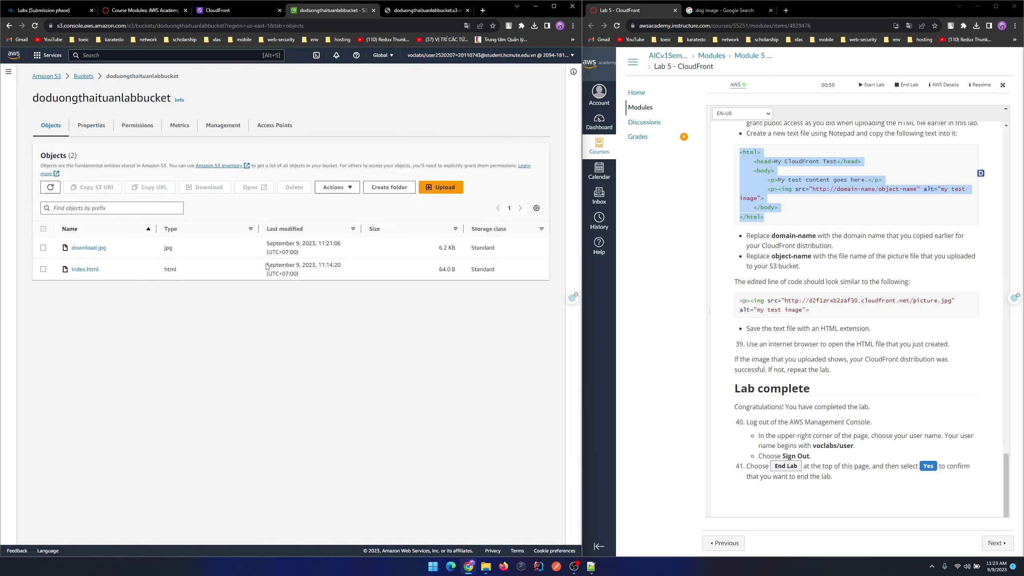
click(93, 270)
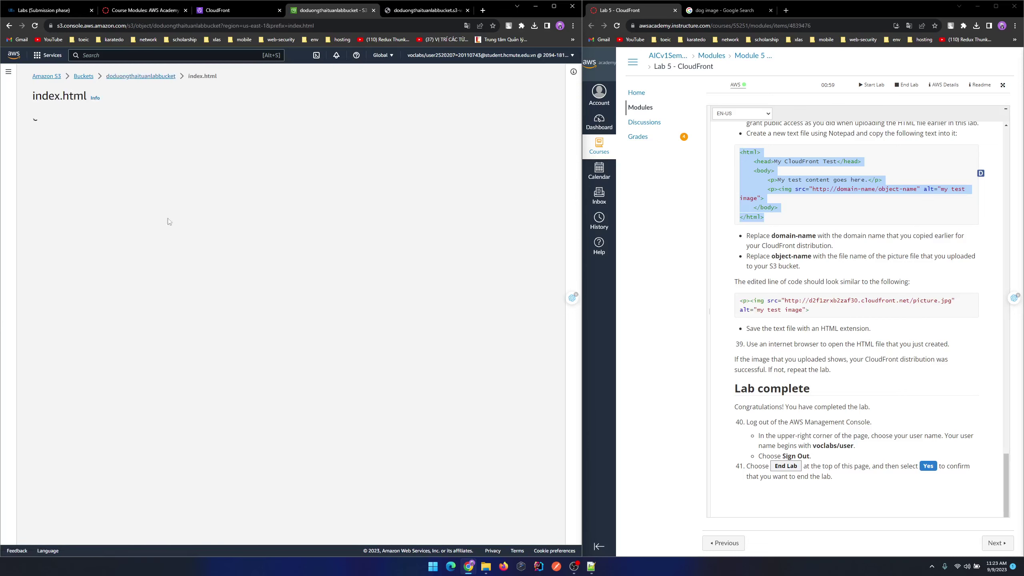
Review the properties of the index.html object and open the stored page in the browser to view it, closing it again
scroll(222, 257, down, 10)
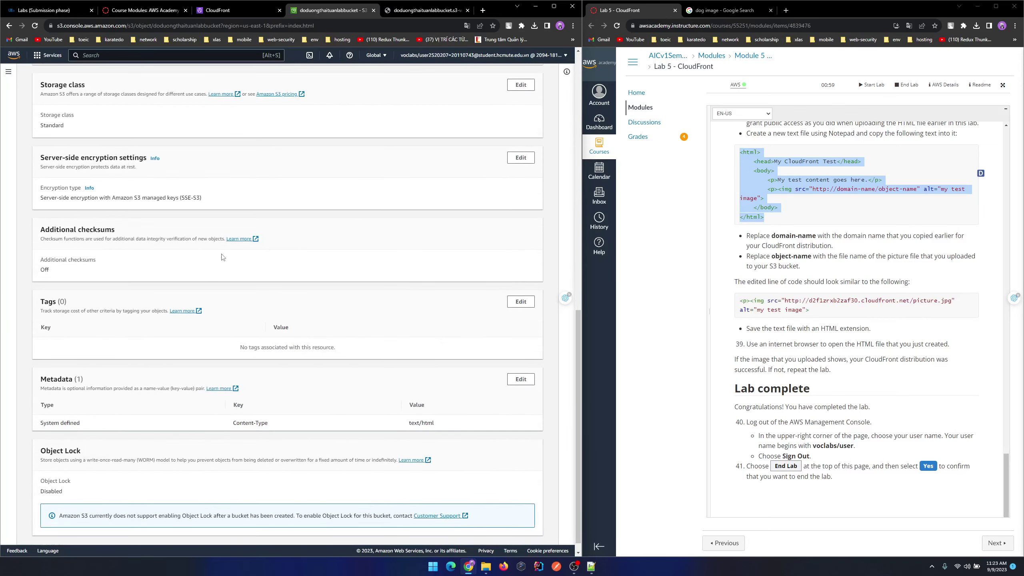
scroll(223, 257, up, 4)
scroll(223, 257, up, 4)
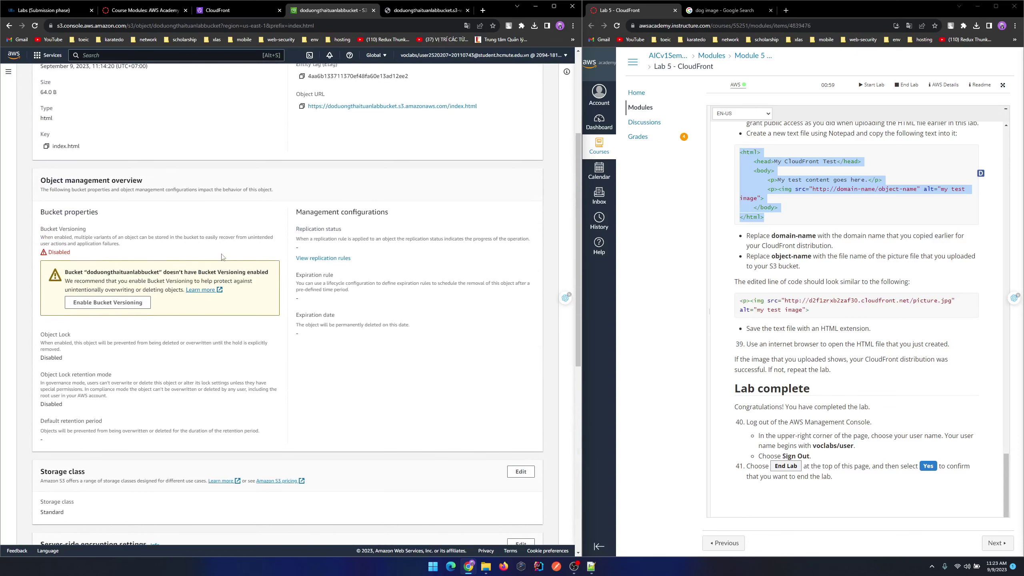
scroll(223, 257, up, 5)
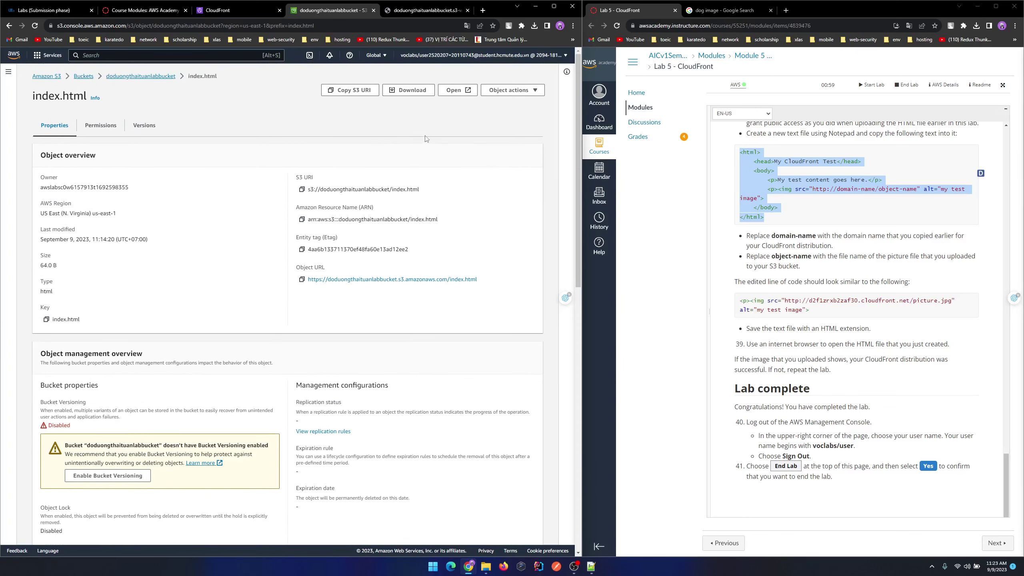
click(457, 89)
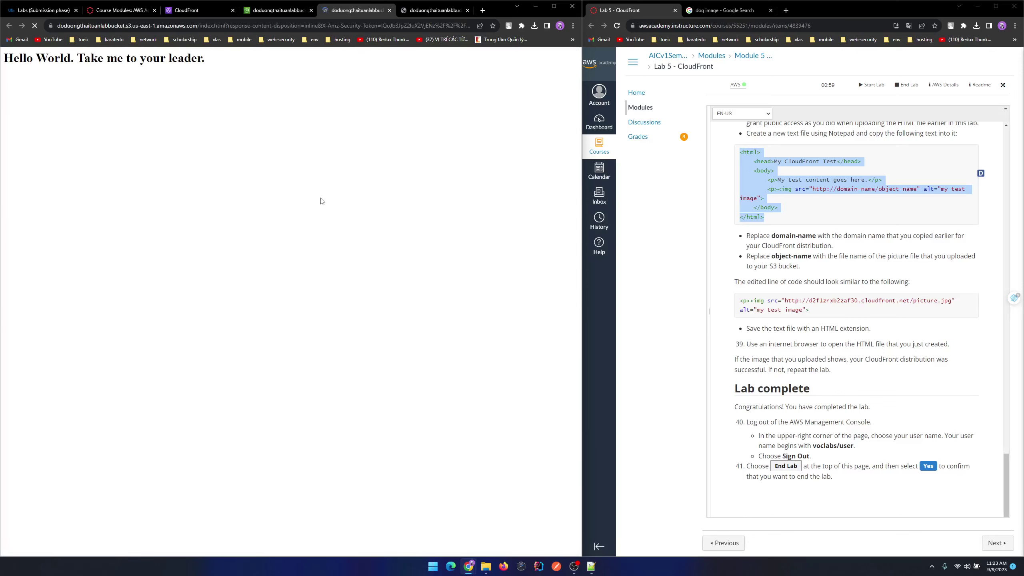
click(390, 10)
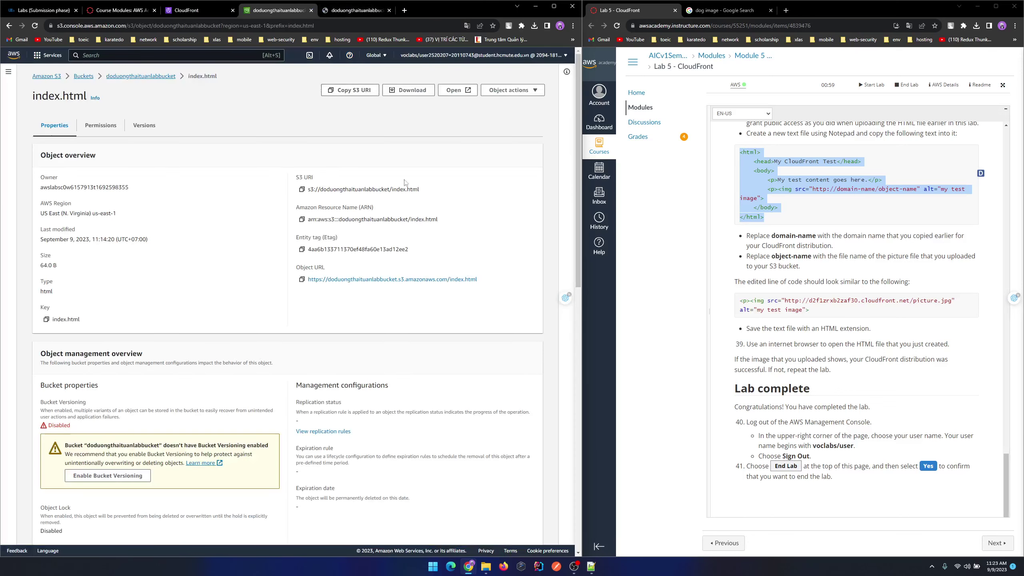
Check which object actions are offered for index.html and return to the bucket's object list
scroll(407, 204, down, 10)
scroll(408, 204, up, 10)
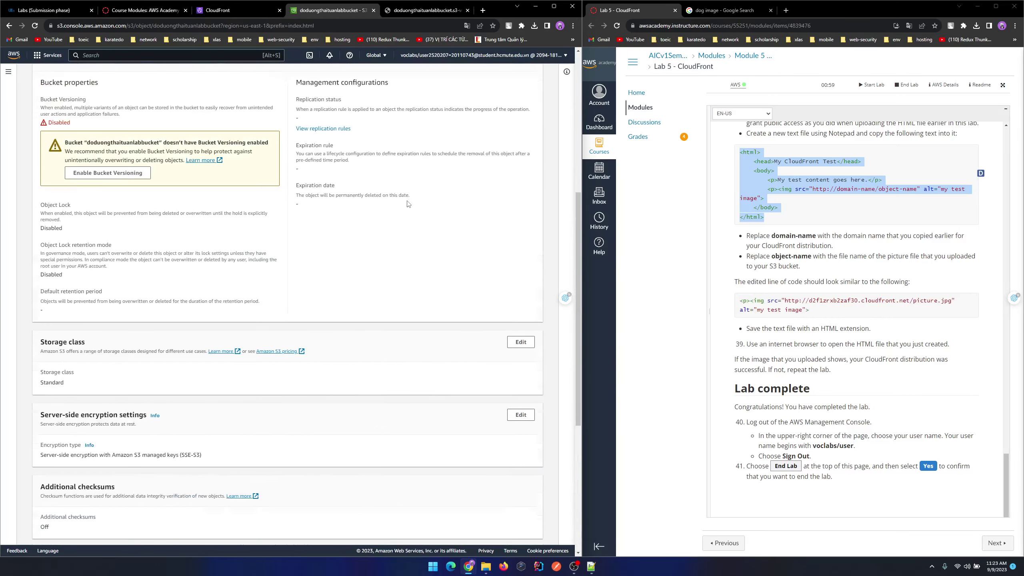
scroll(408, 204, up, 2)
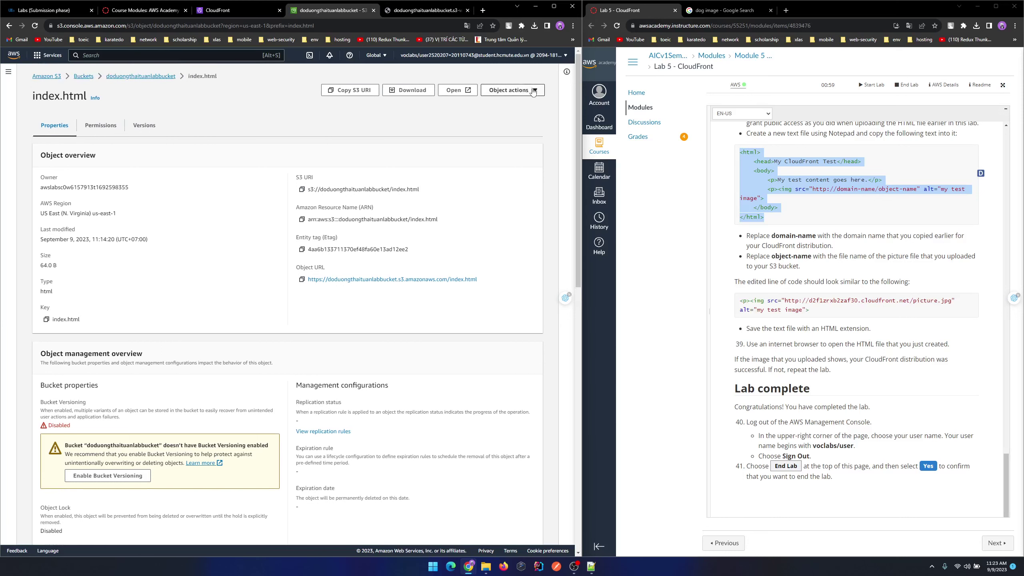
click(534, 91)
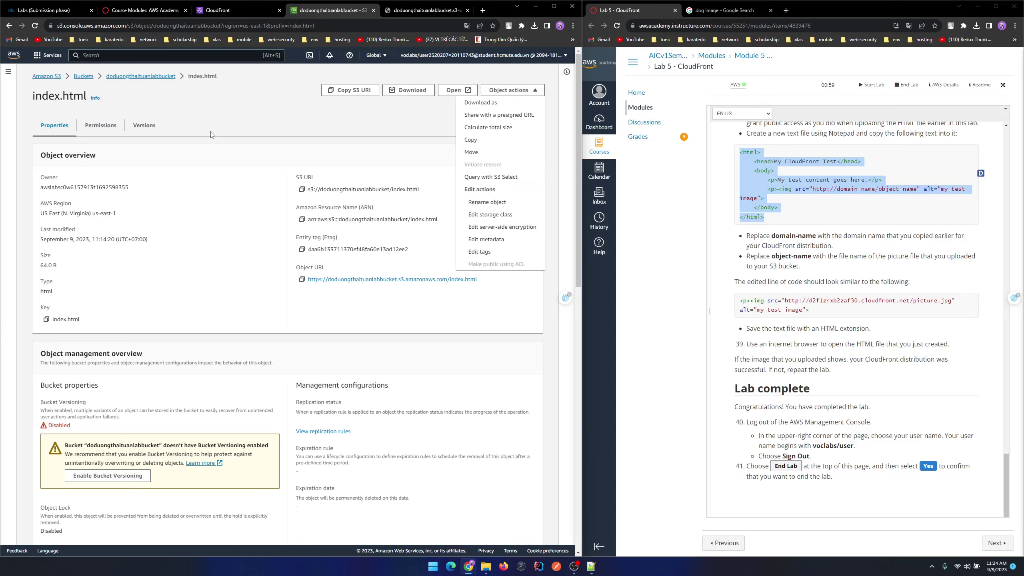
click(358, 121)
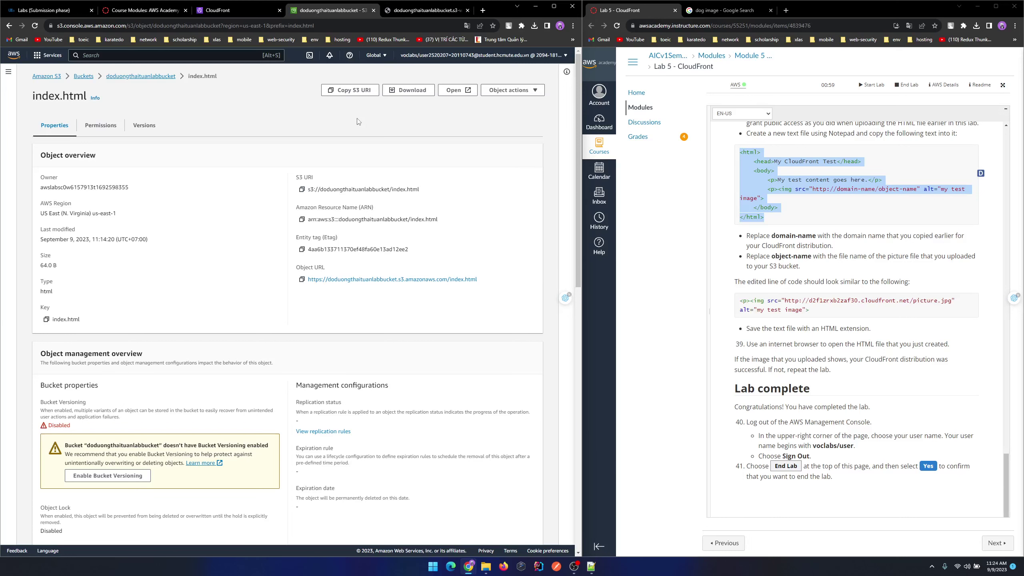
click(135, 77)
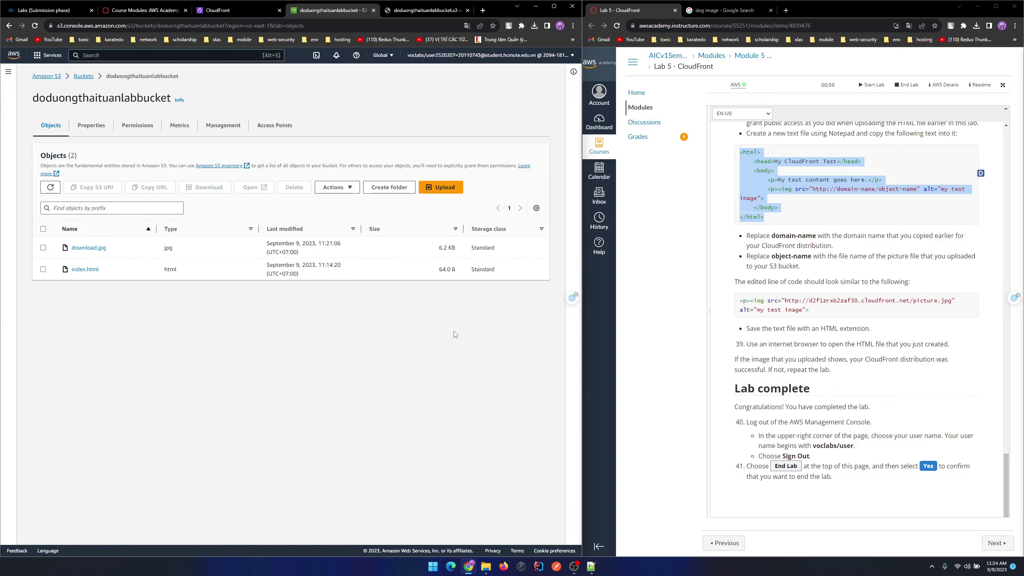
scroll(853, 327, up, 2)
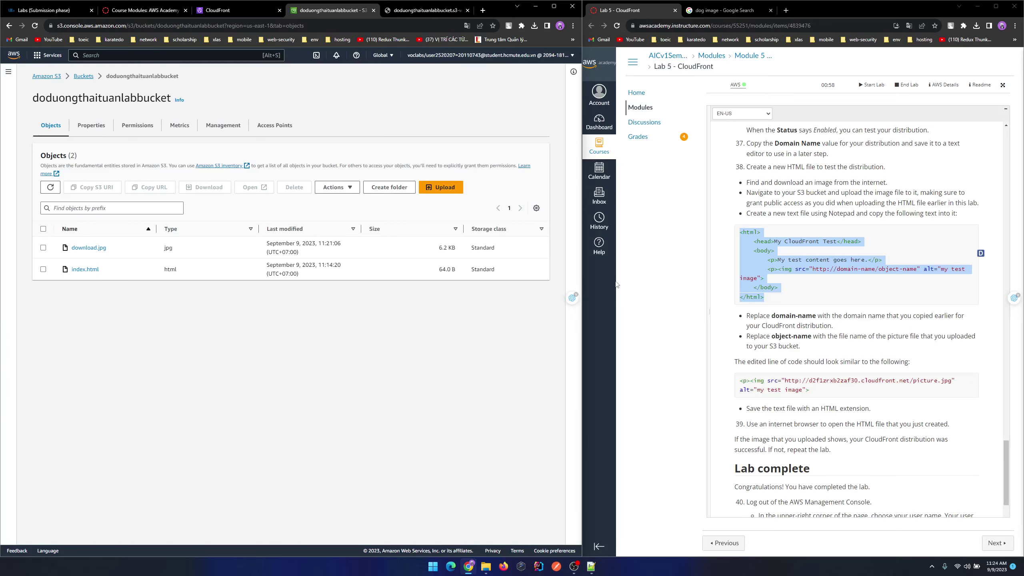
click(443, 11)
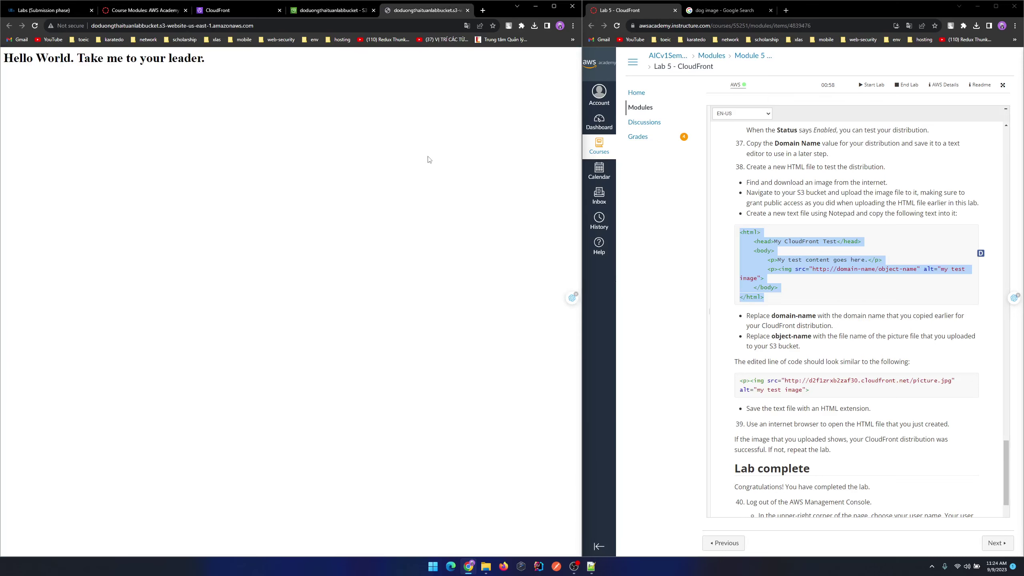
click(312, 12)
click(244, 10)
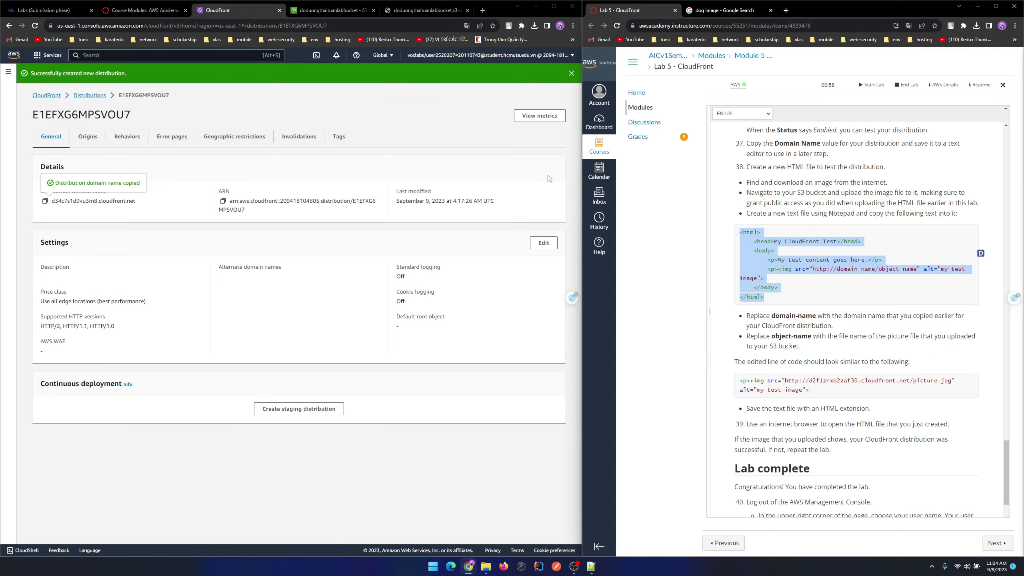
click(144, 12)
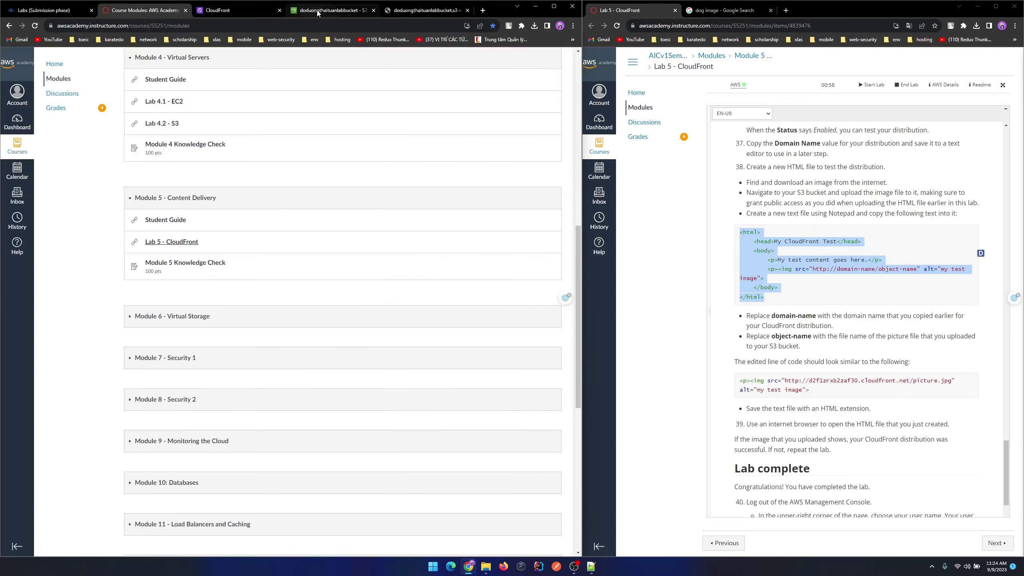
click(309, 13)
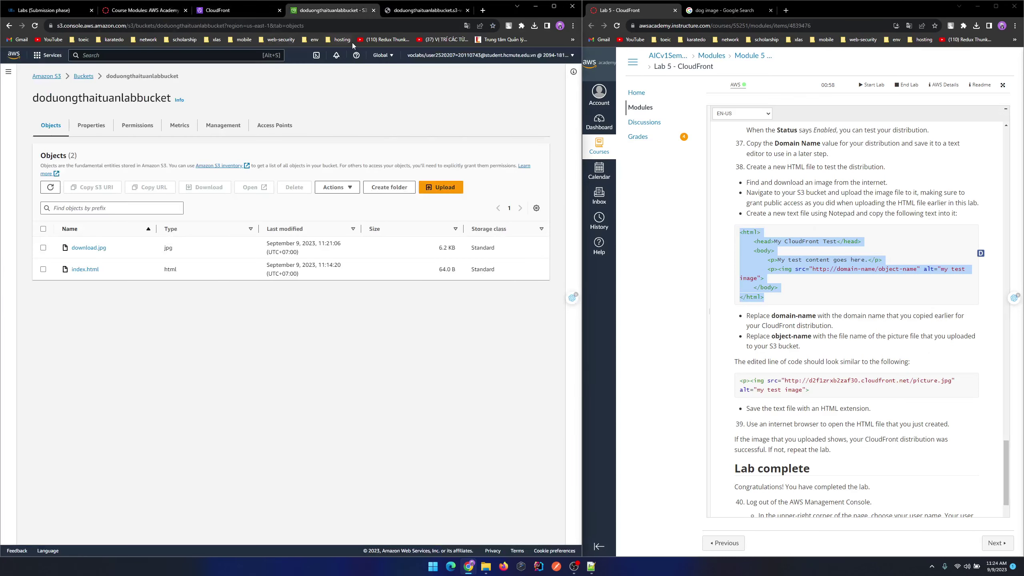
click(217, 10)
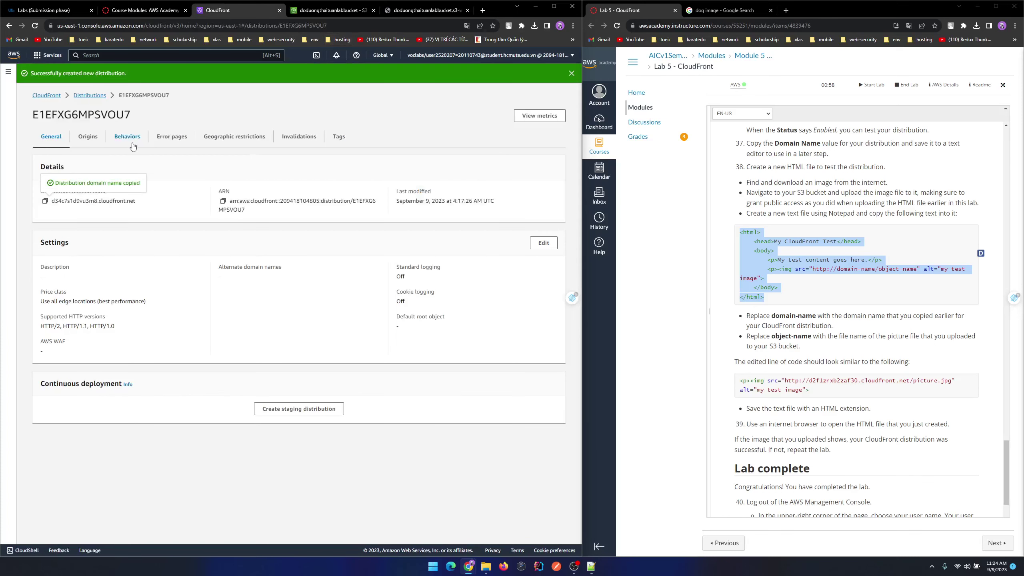
click(331, 10)
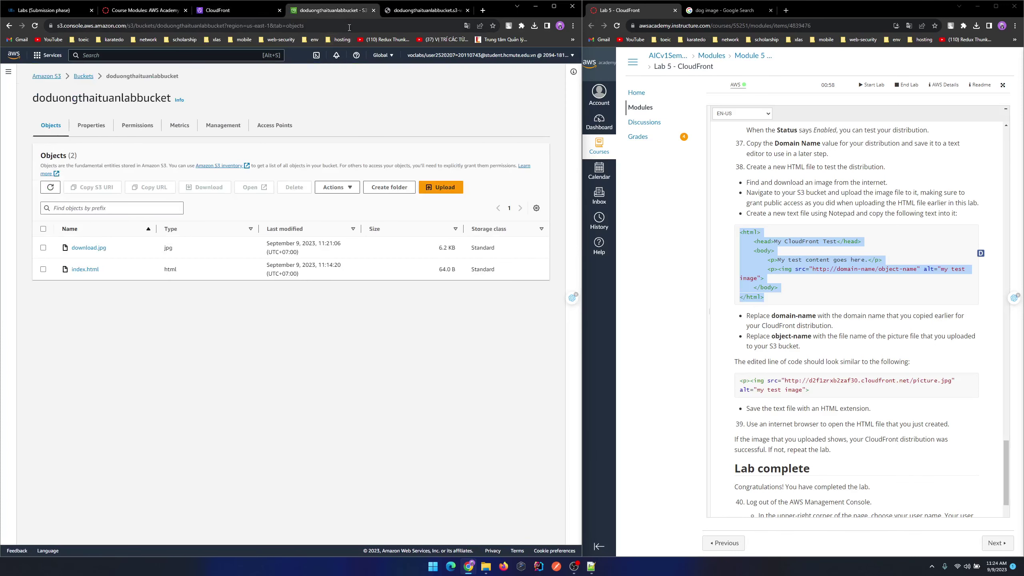
Replace the S3 website address with the CloudFront domain and load d34c7s1d9vu3m8.cloudfront.net/download.jpg
click(403, 10)
click(401, 25)
key(ctrl+v)
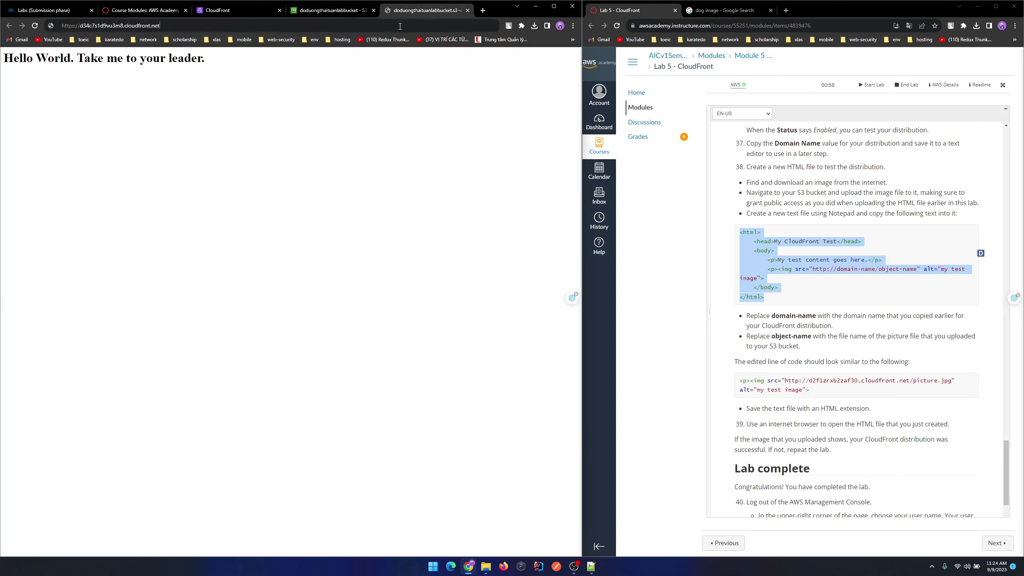
text(/)
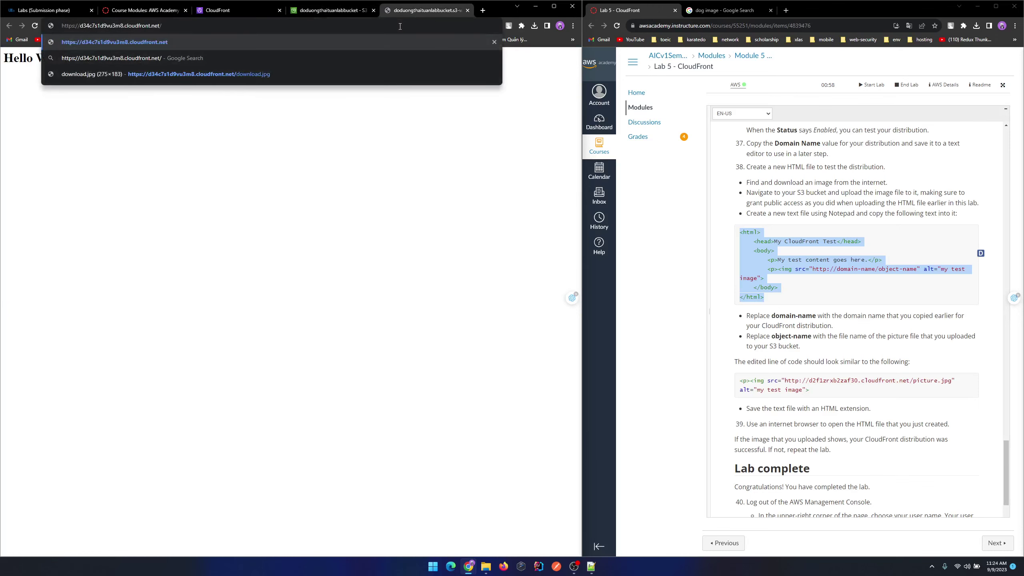
key(super+v)
key(Down)
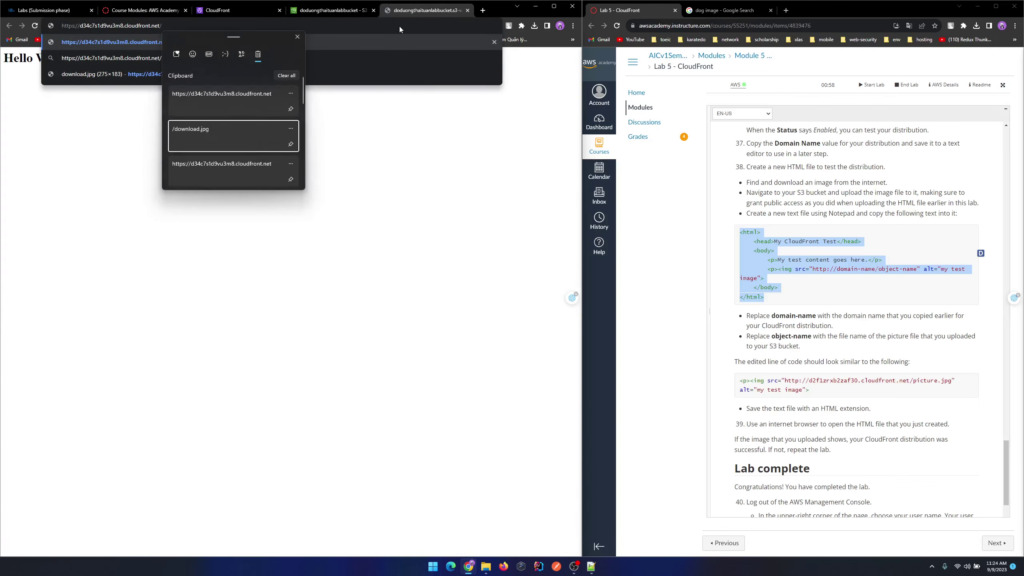
key(Return)
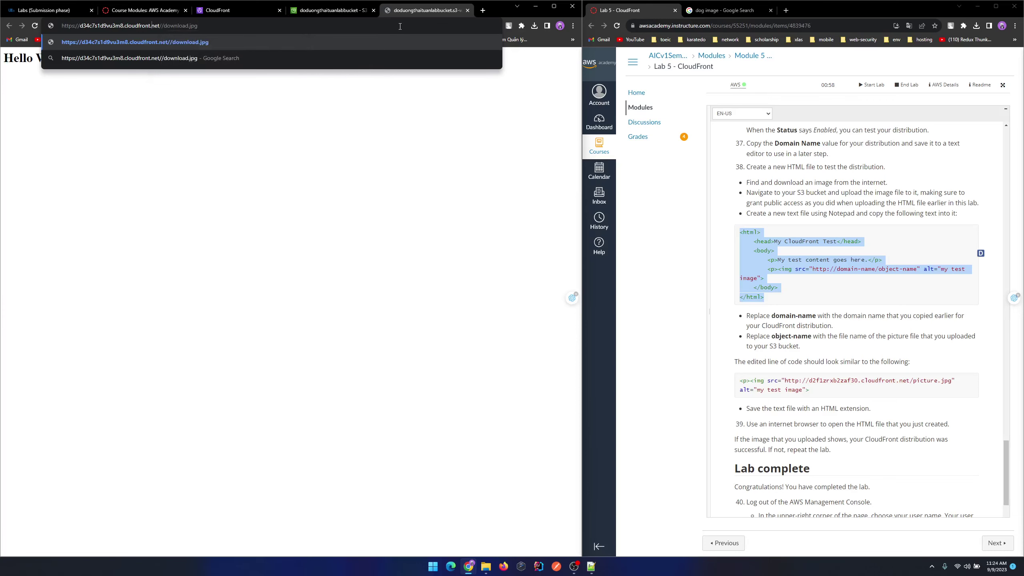
key(Return)
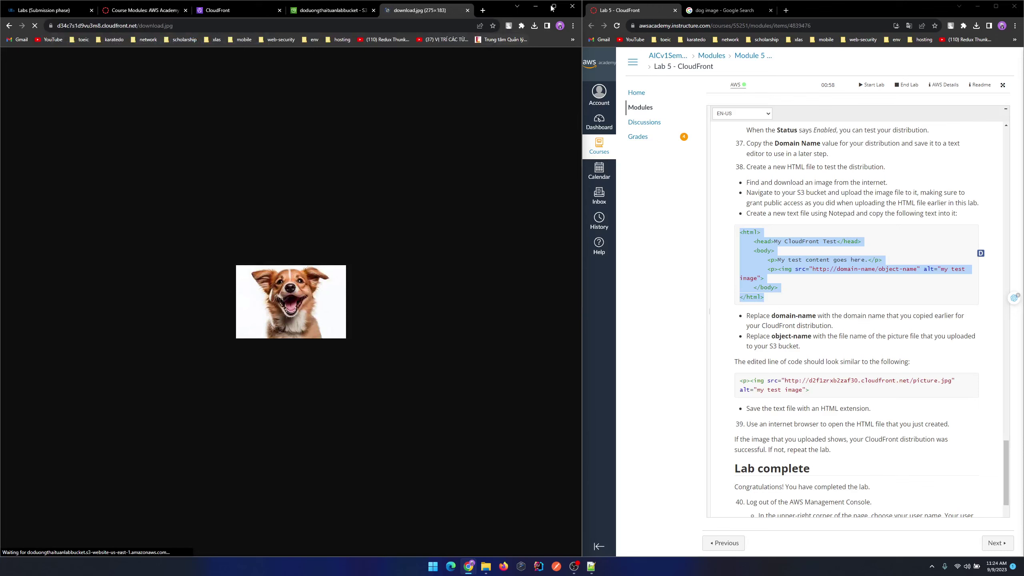
Remove download.jpg from the address, load the distribution's root page at d34c7s1d9vu3m8.cloudfront.net, and highlight its heading text
click(363, 25)
key(End)
key(BackSpace)
key(BackSpace)
key(BackSpace)
key(BackSpace)
key(BackSpace)
key(BackSpace)
key(BackSpace)
key(BackSpace)
key(BackSpace)
key(BackSpace)
key(BackSpace)
key(BackSpace)
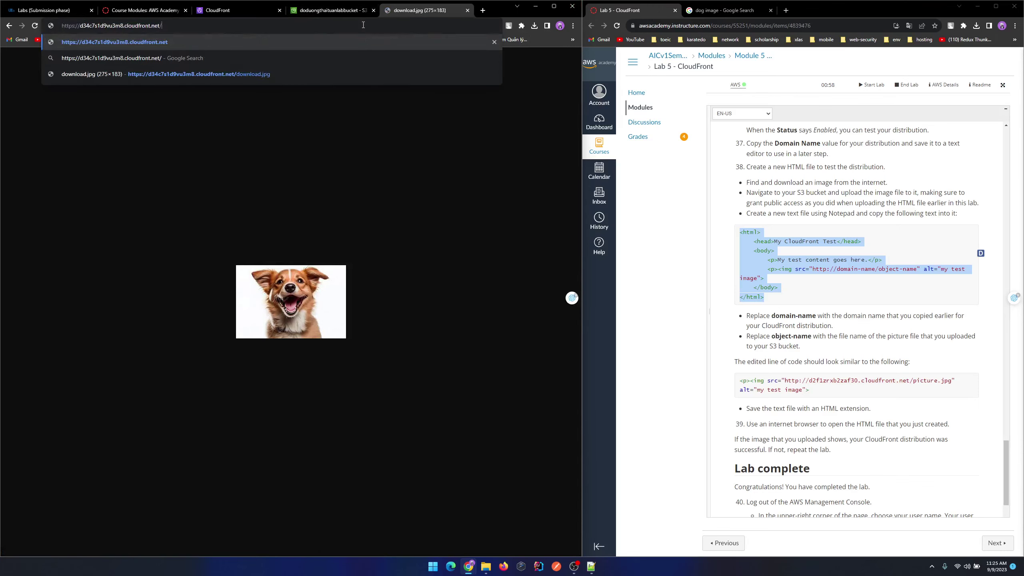
key(Return)
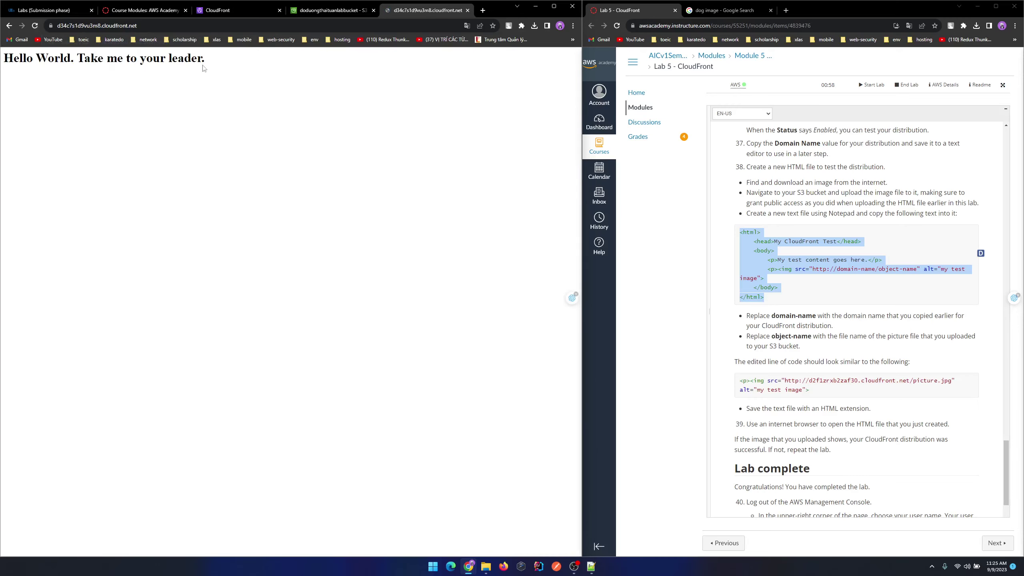
drag(202, 68, 49, 59)
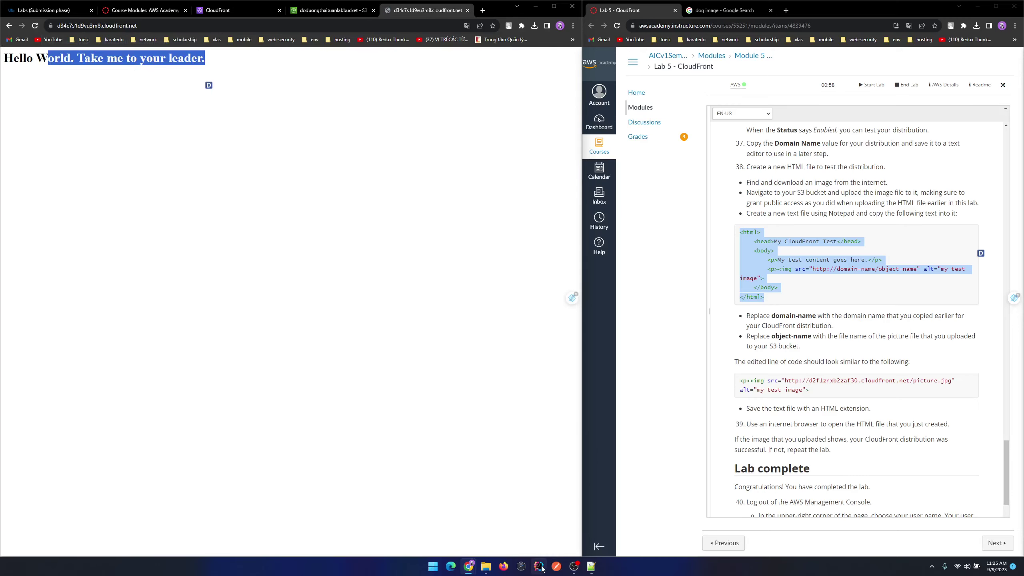